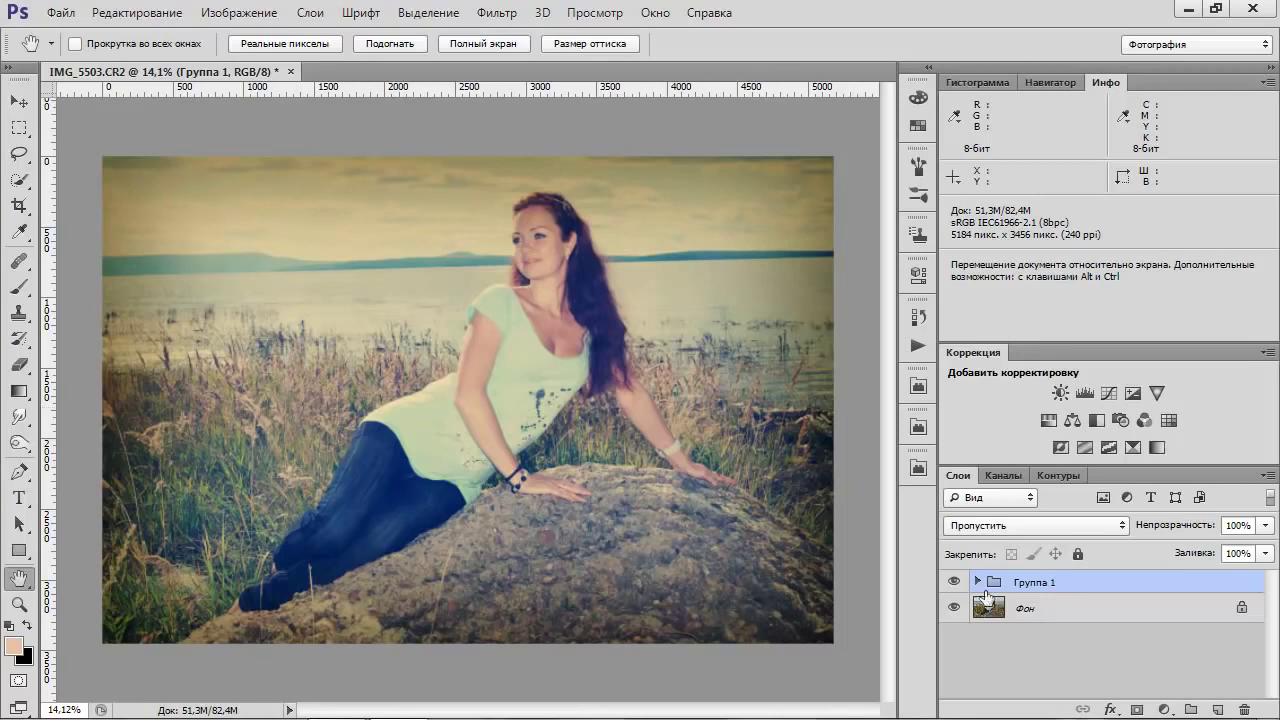
- Compare the photo with and without the Группа 1 effect, and delete that layer group
{"action": "left_click", "coordinate": [954, 583]}
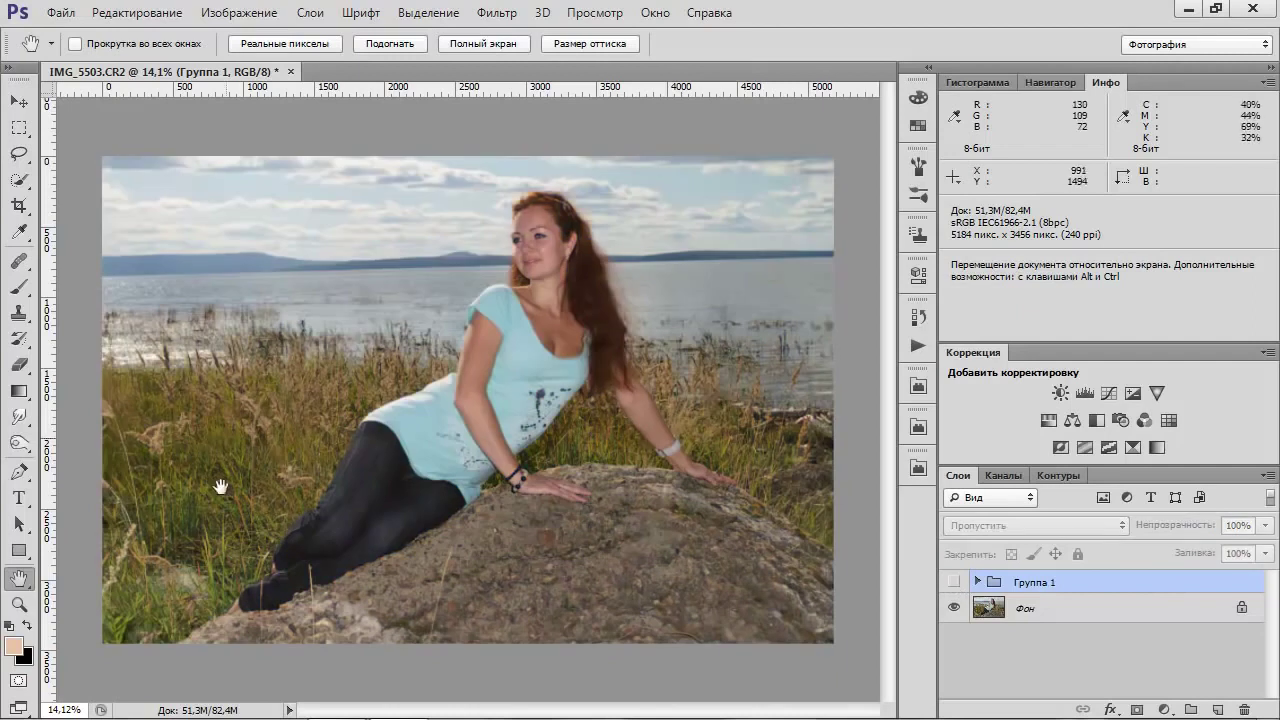
{"action": "left_click", "coordinate": [954, 582]}
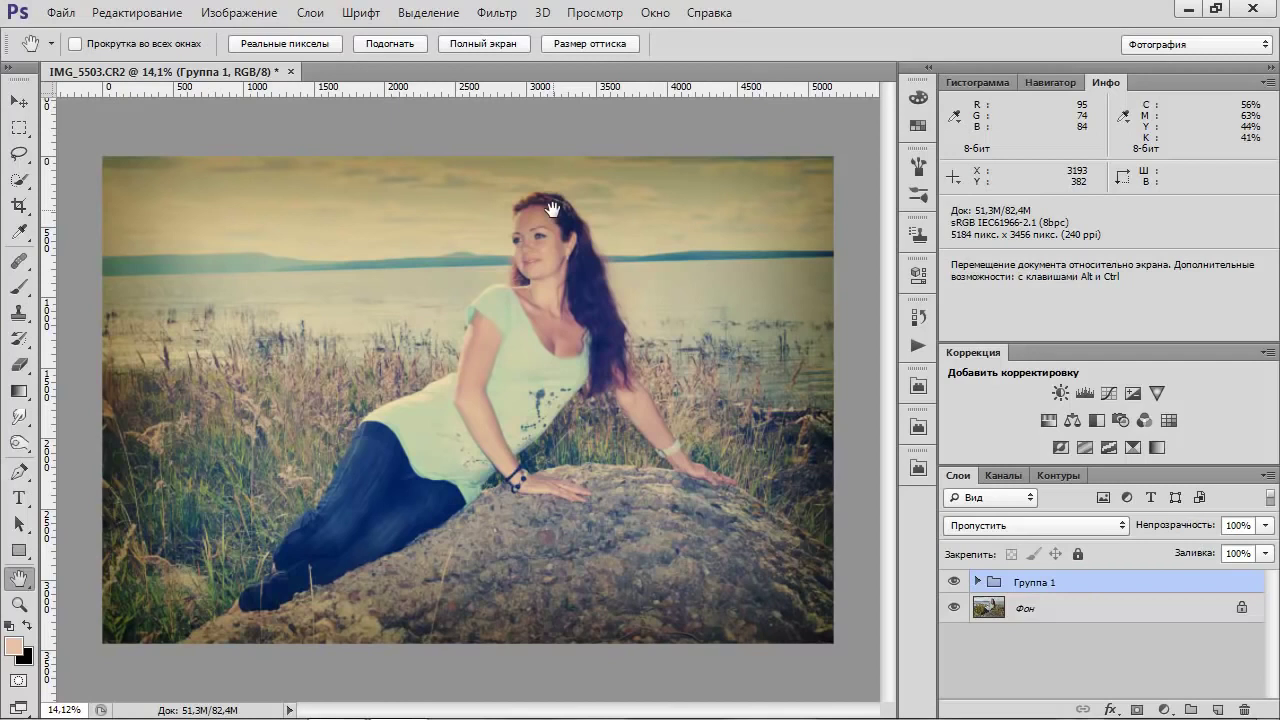
{"action": "left_click_drag", "start_coordinate": [1205, 582], "coordinate": [1245, 710]}
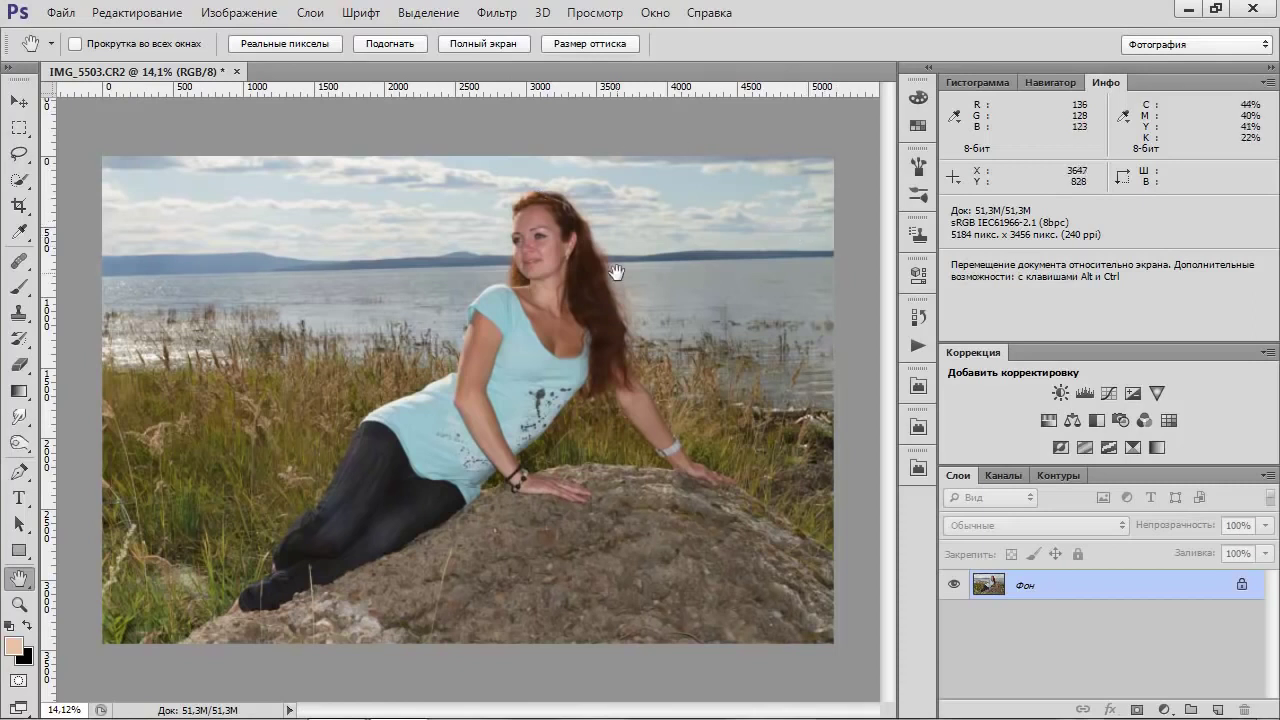
- Add a solid colour fill layer in f6dcb2 above the background and set its blend mode to Умножение (Multiply)
{"action": "left_click", "coordinate": [1164, 710]}
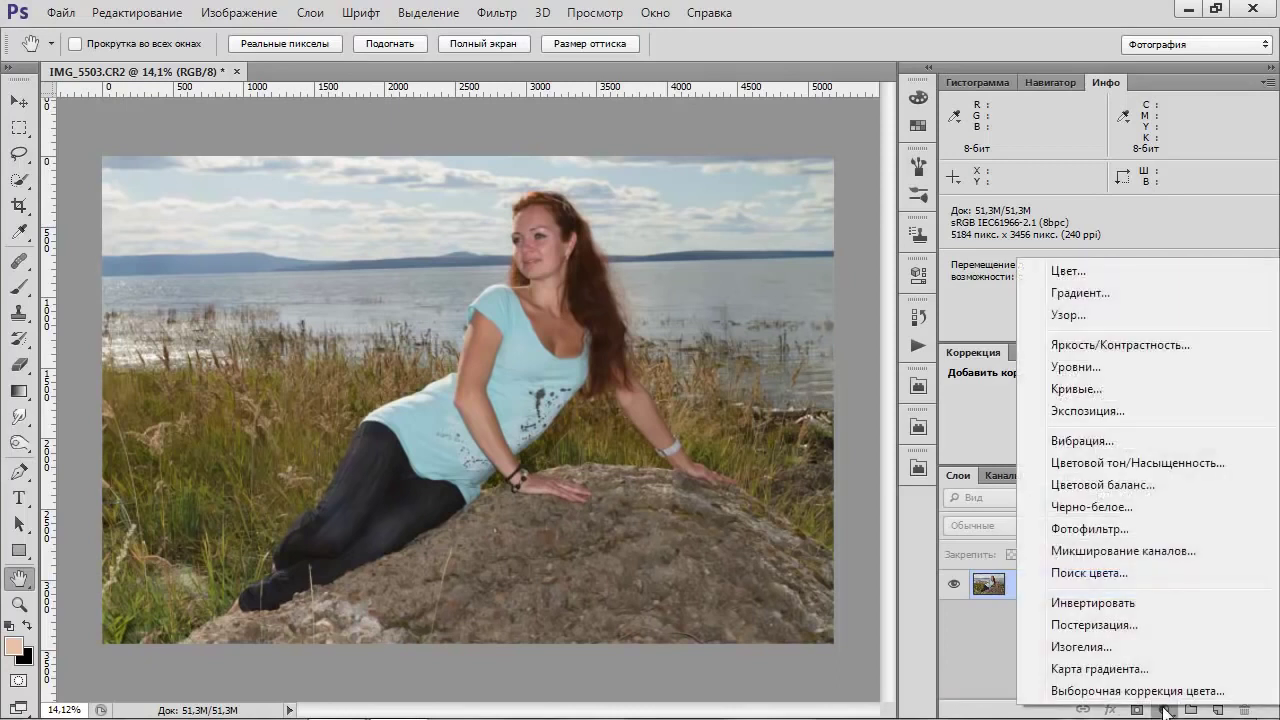
{"action": "left_click", "coordinate": [1060, 272]}
{"action": "left_click_drag", "start_coordinate": [1165, 230], "coordinate": [616, 160]}
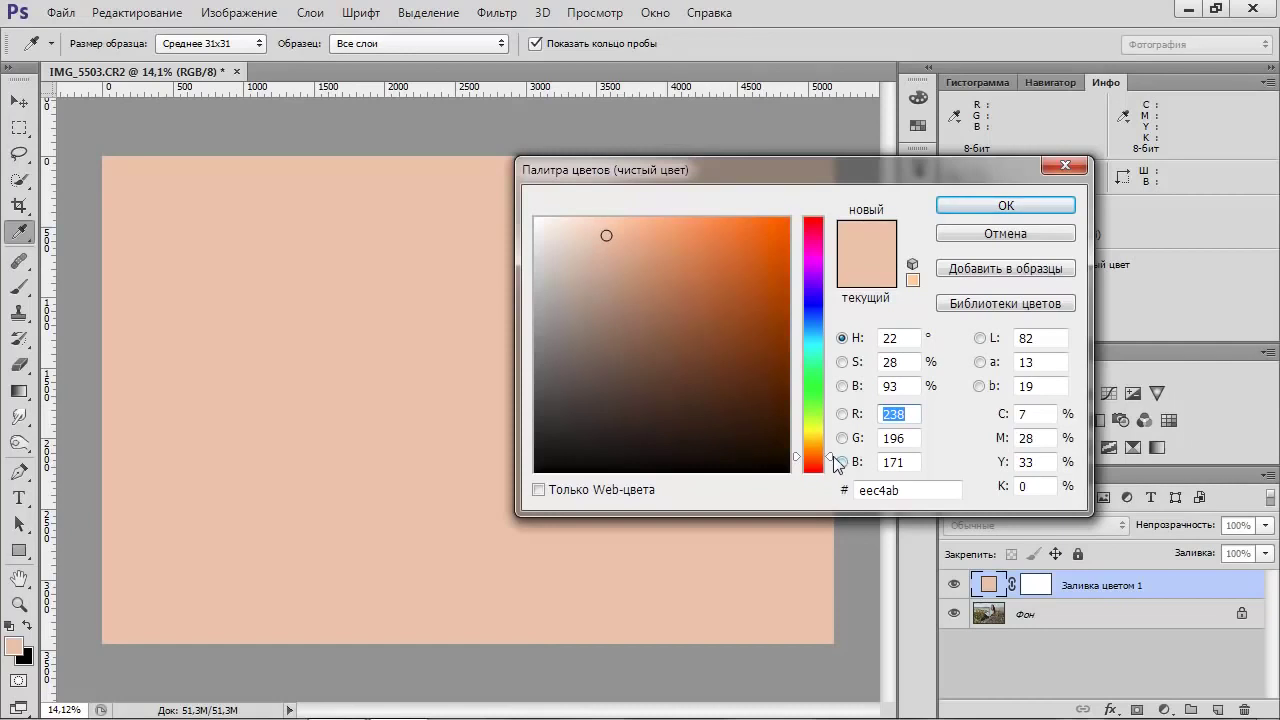
{"action": "left_click_drag", "start_coordinate": [831, 462], "coordinate": [834, 452]}
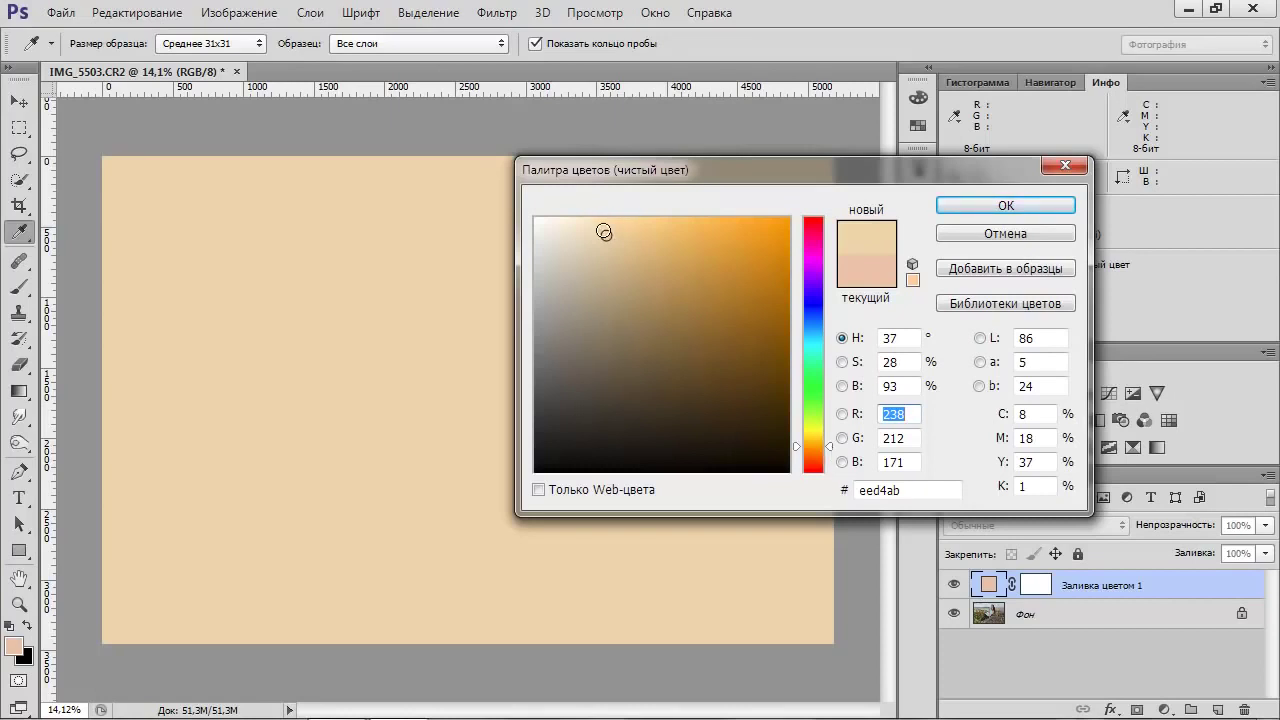
{"action": "left_click", "coordinate": [604, 231]}
{"action": "left_click_drag", "start_coordinate": [604, 231], "coordinate": [604, 227]}
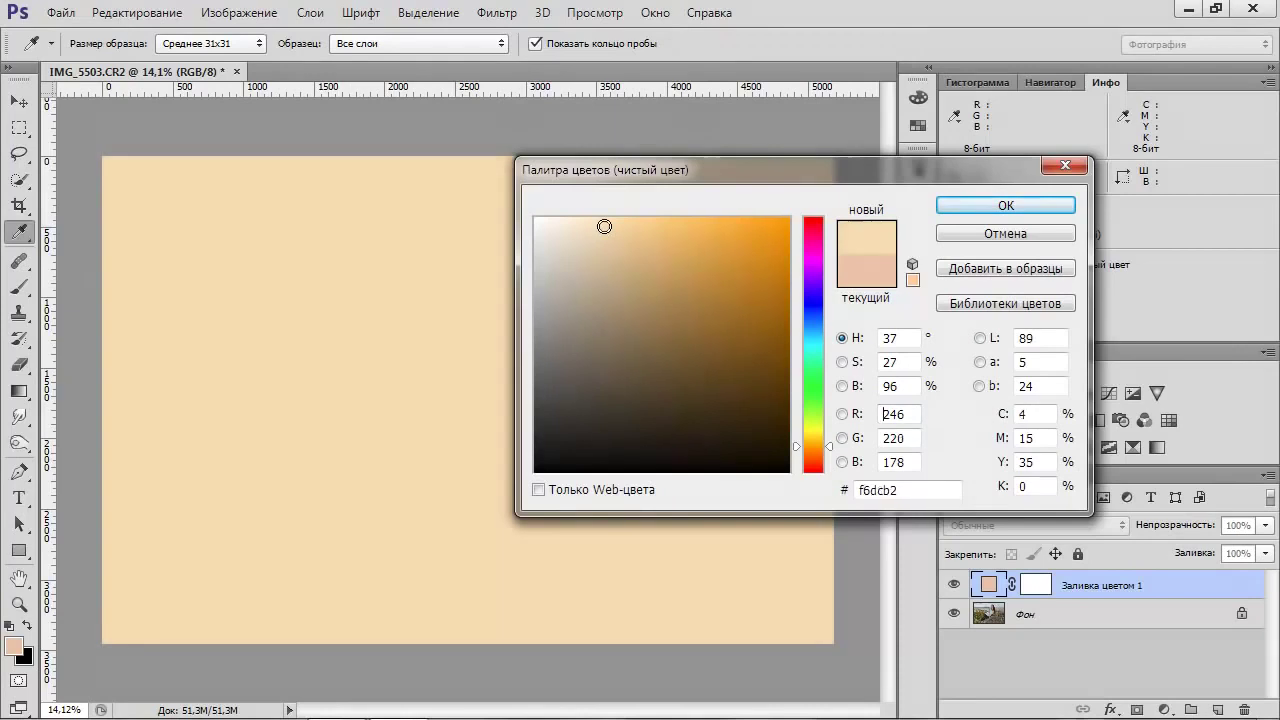
{"action": "left_click", "coordinate": [955, 216]}
{"action": "key", "text": "h"}
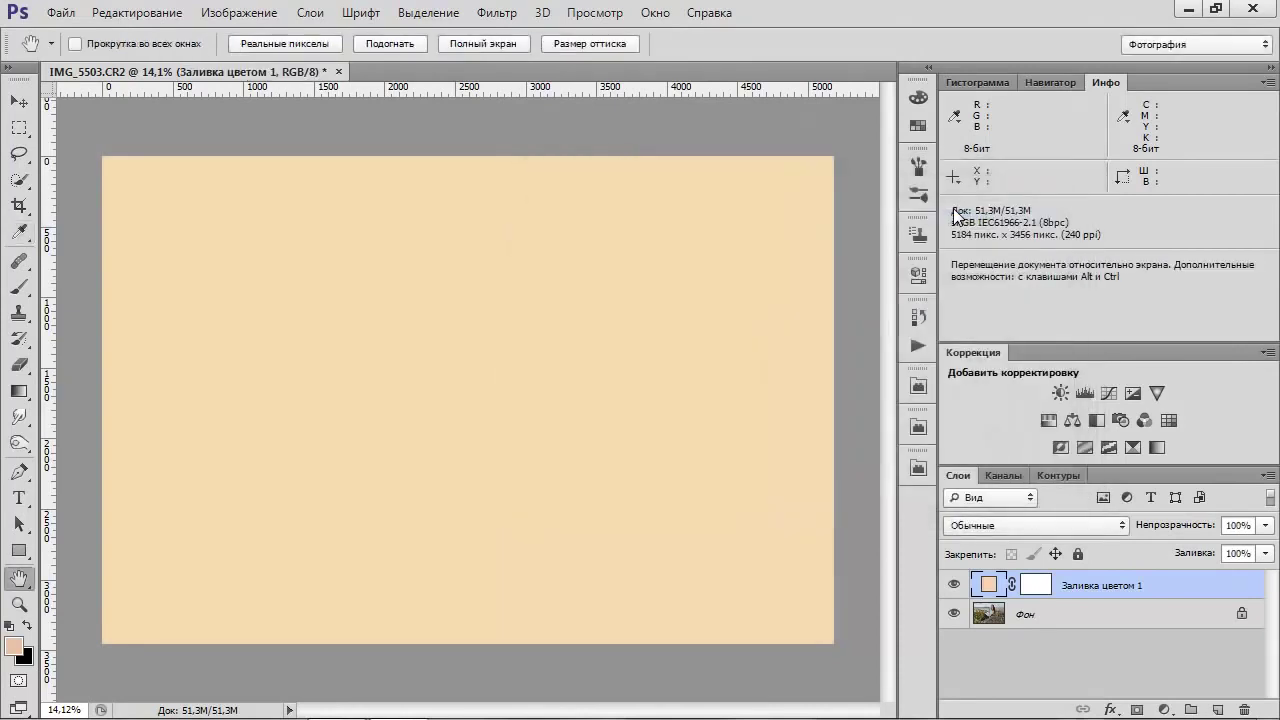
{"action": "left_click", "coordinate": [1050, 525]}
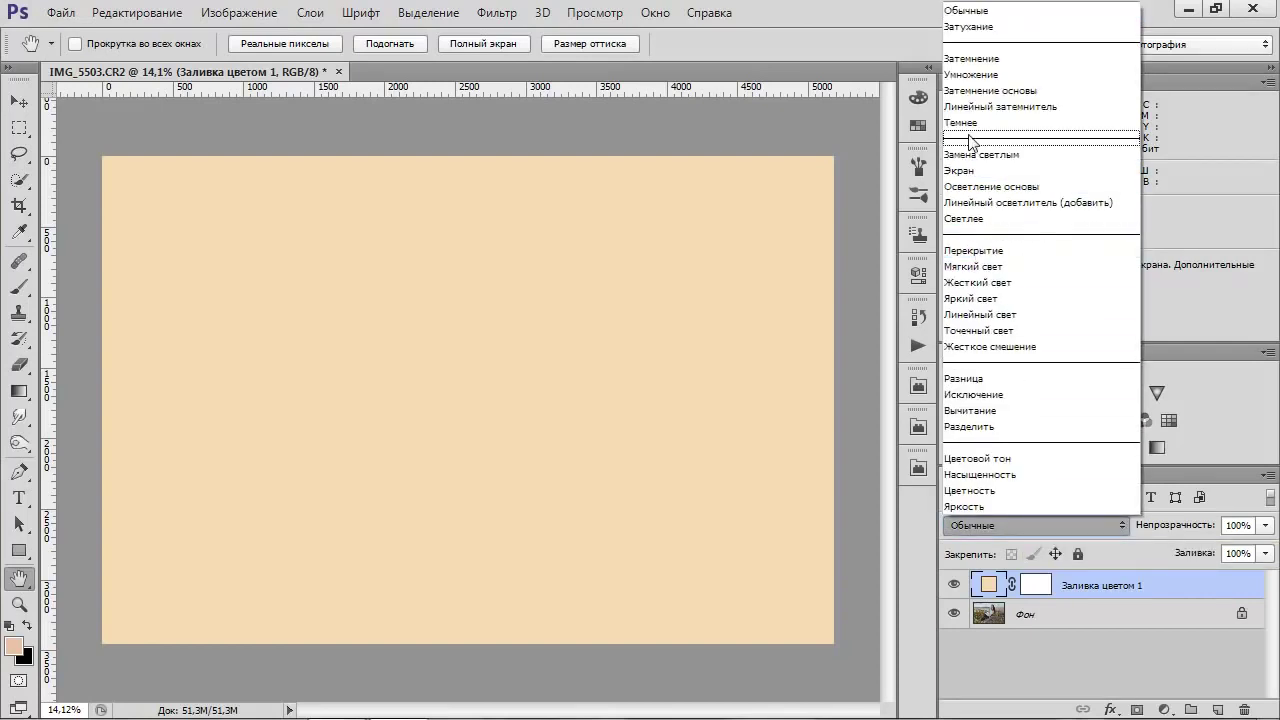
{"action": "left_click", "coordinate": [985, 75]}
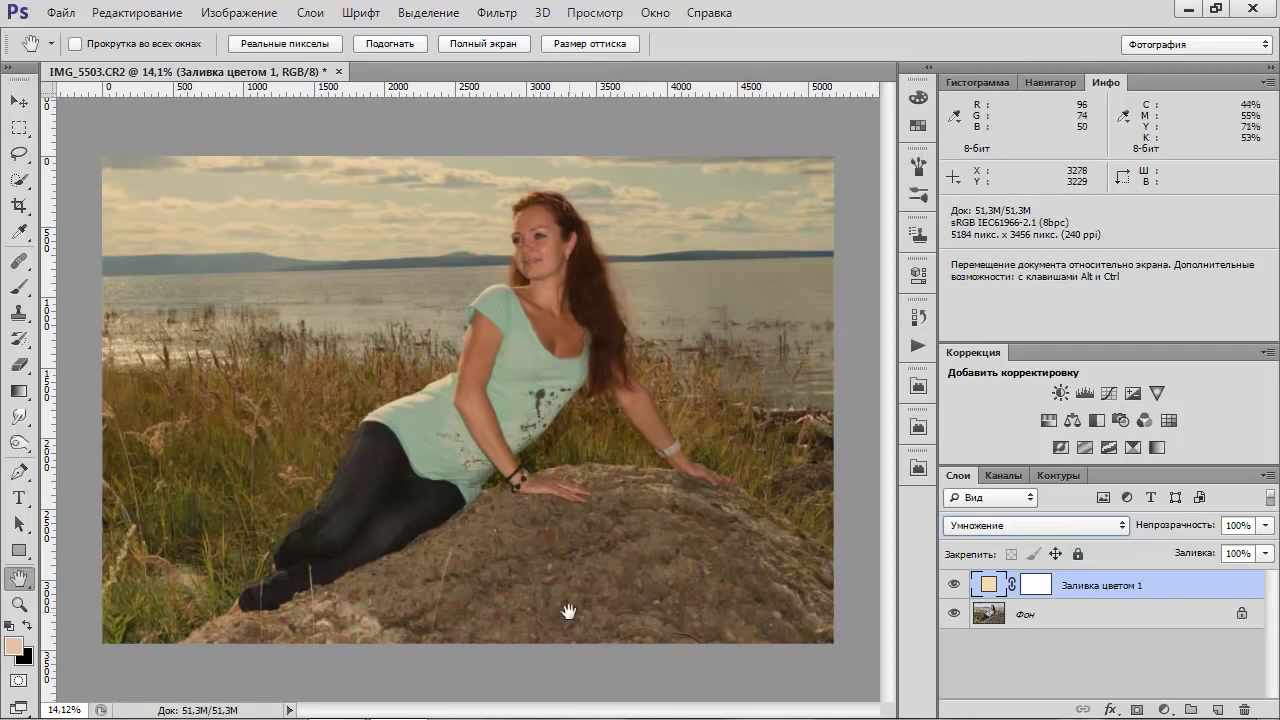
- Add a Curves adjustment layer and raise the green channel's black point to output 34
{"action": "left_click", "coordinate": [1164, 709]}
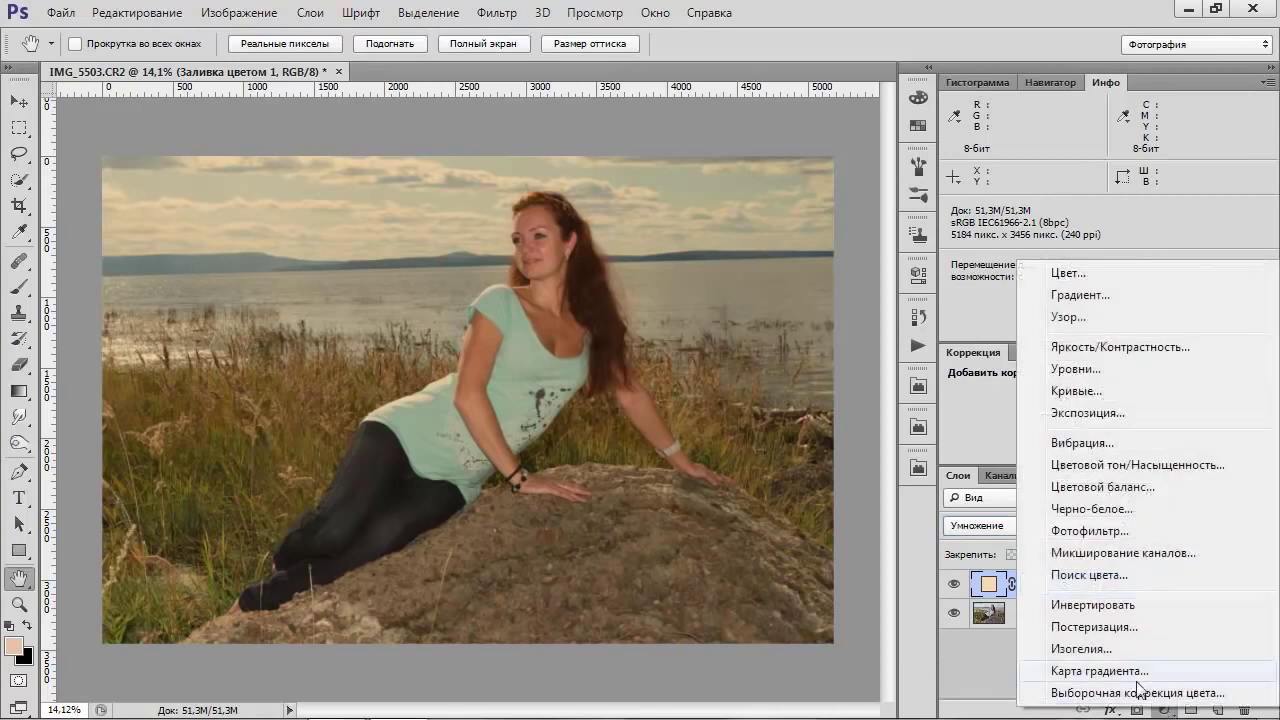
{"action": "left_click", "coordinate": [1079, 393]}
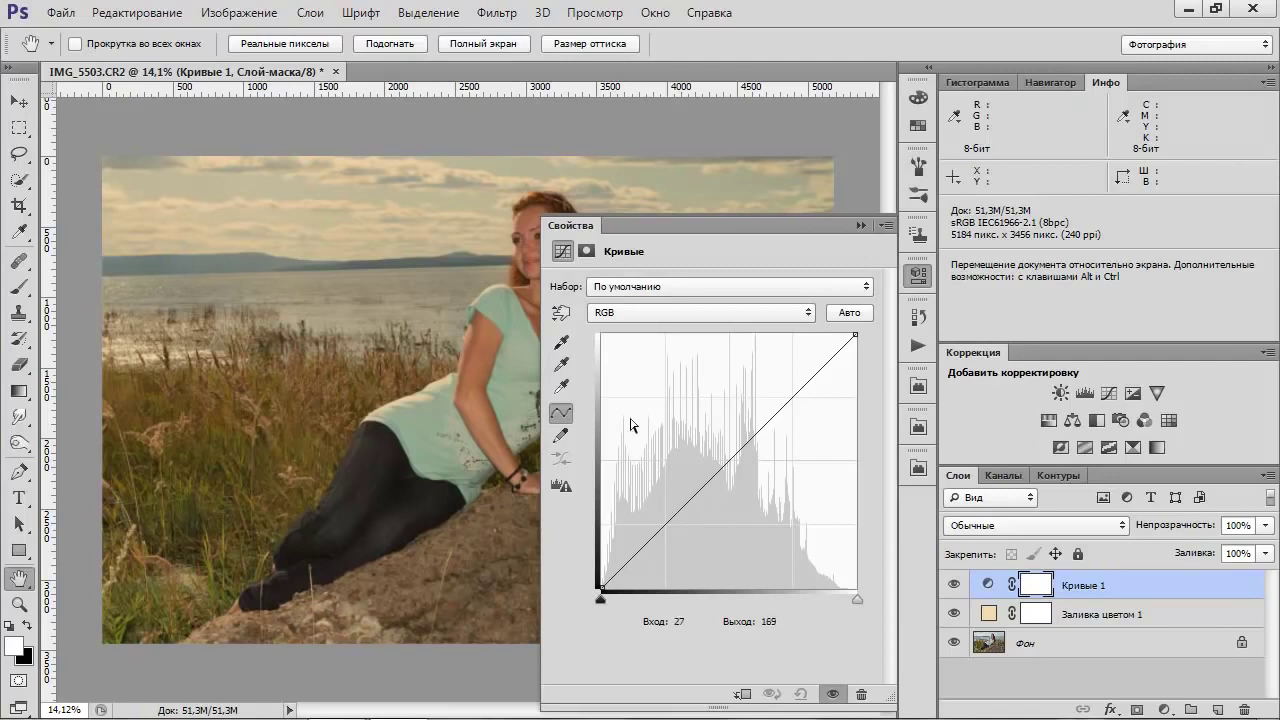
{"action": "left_click", "coordinate": [811, 313]}
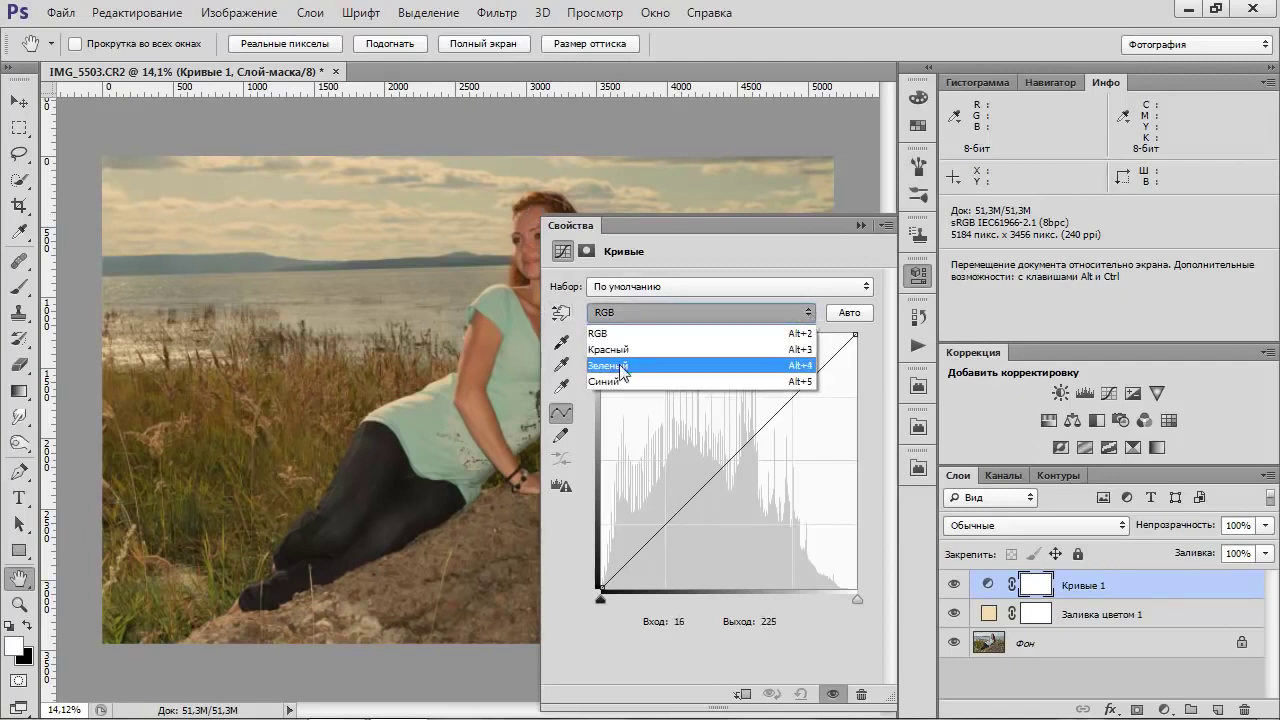
{"action": "left_click", "coordinate": [621, 368]}
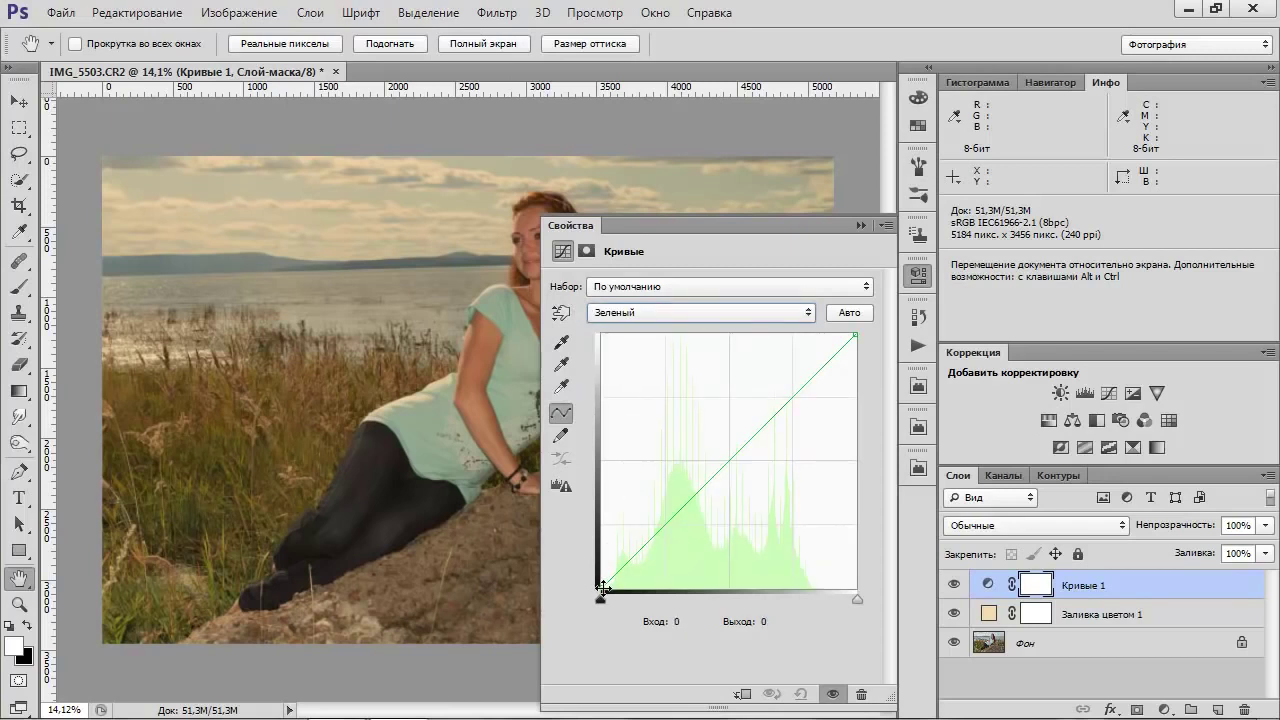
{"action": "left_click_drag", "start_coordinate": [603, 588], "coordinate": [599, 551]}
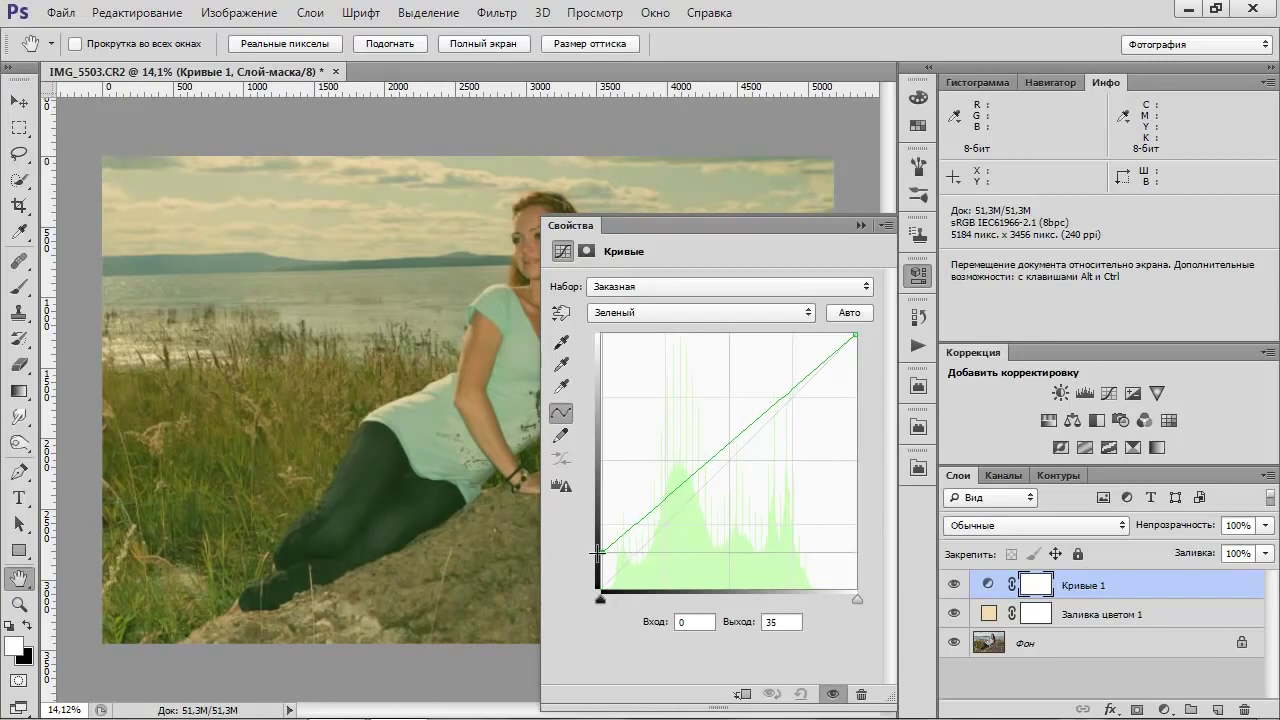
{"action": "left_click_drag", "start_coordinate": [598, 551], "coordinate": [599, 551]}
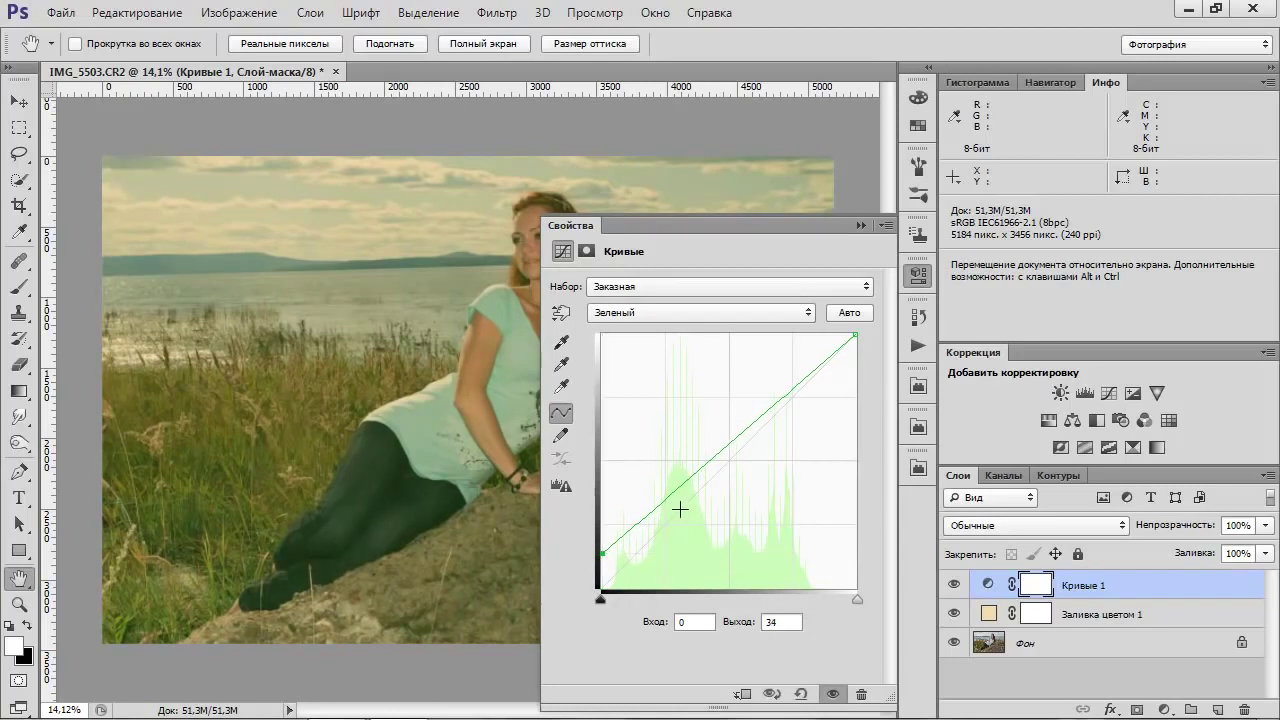
- Raise the blue channel's black point to output 134 in the same Curves adjustment
{"action": "left_click", "coordinate": [740, 312]}
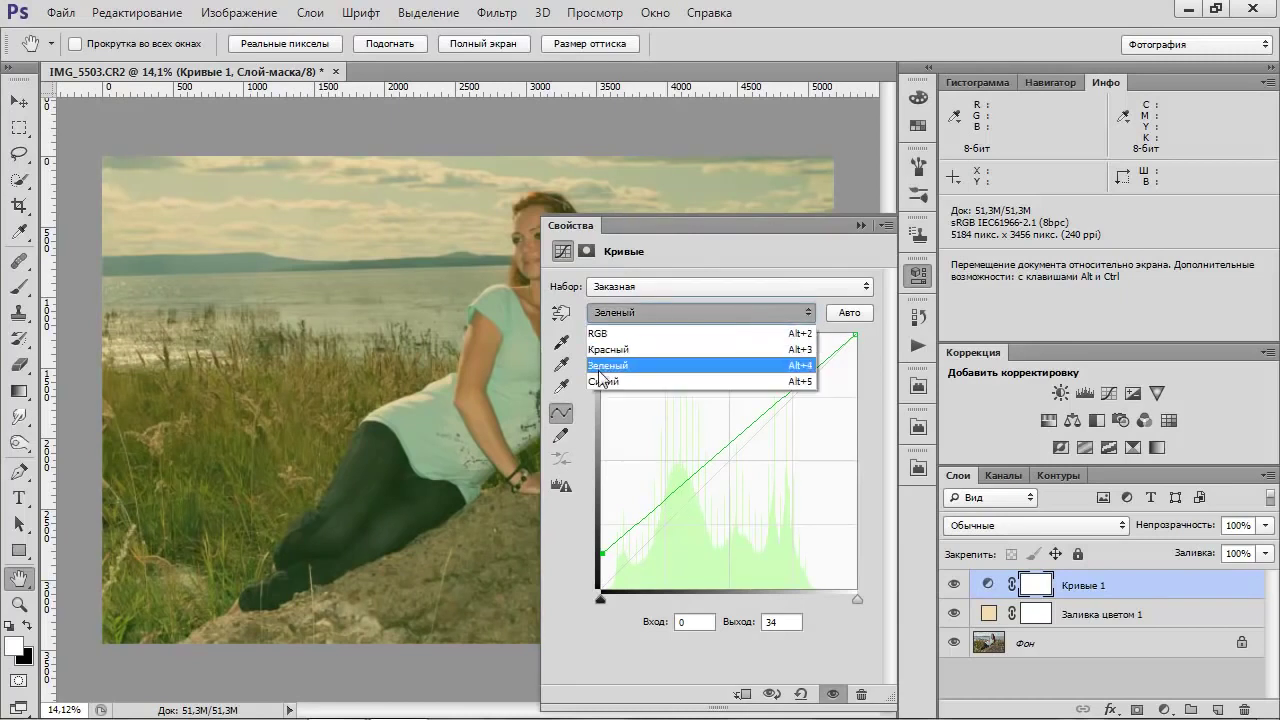
{"action": "left_click", "coordinate": [600, 379]}
{"action": "left_click_drag", "start_coordinate": [600, 589], "coordinate": [560, 460]}
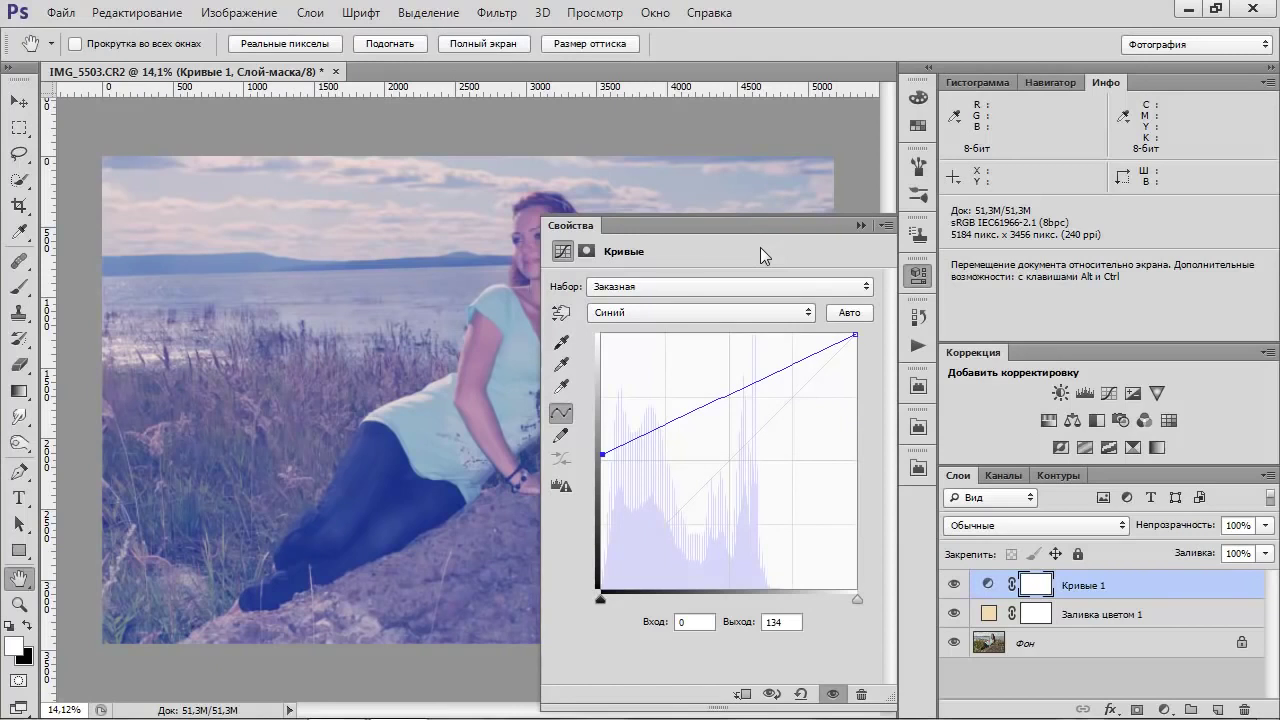
- Brighten the RGB curve with its white point at input 235 and a midpoint at 123/152, and move the Curves layer below the colour fill
{"action": "left_click", "coordinate": [620, 313]}
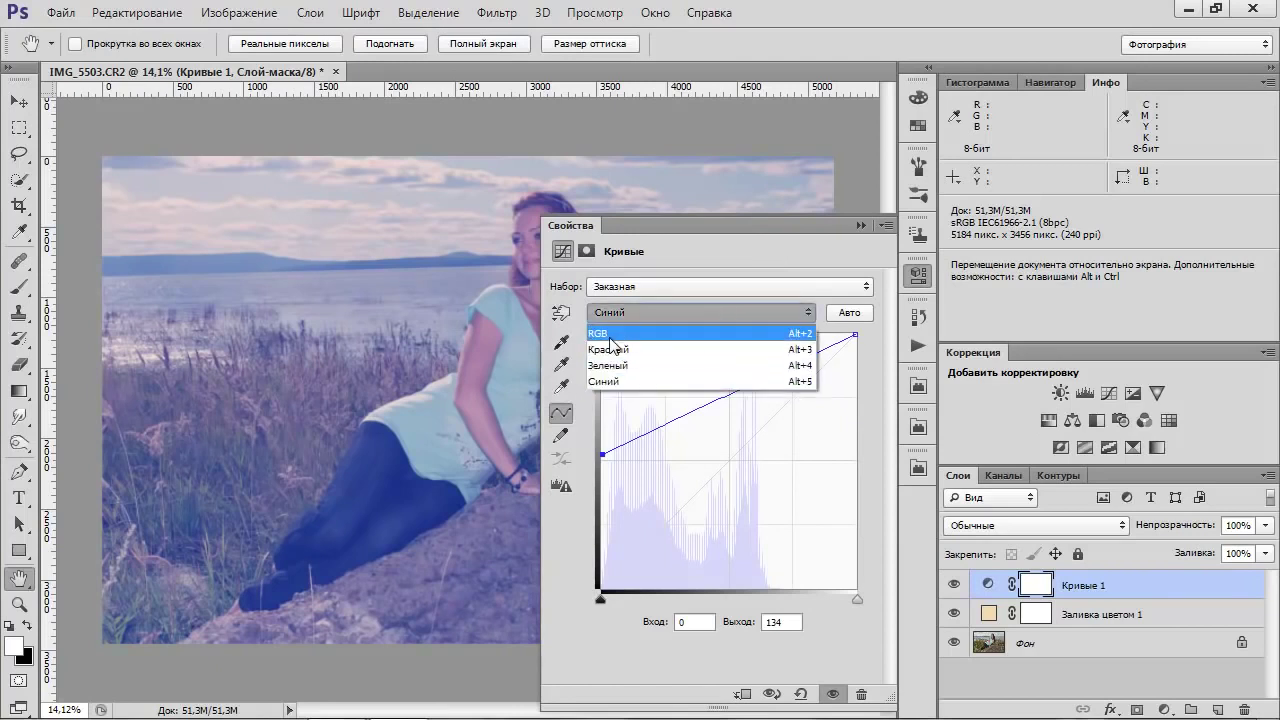
{"action": "left_click", "coordinate": [607, 335]}
{"action": "left_click_drag", "start_coordinate": [855, 336], "coordinate": [836, 331]}
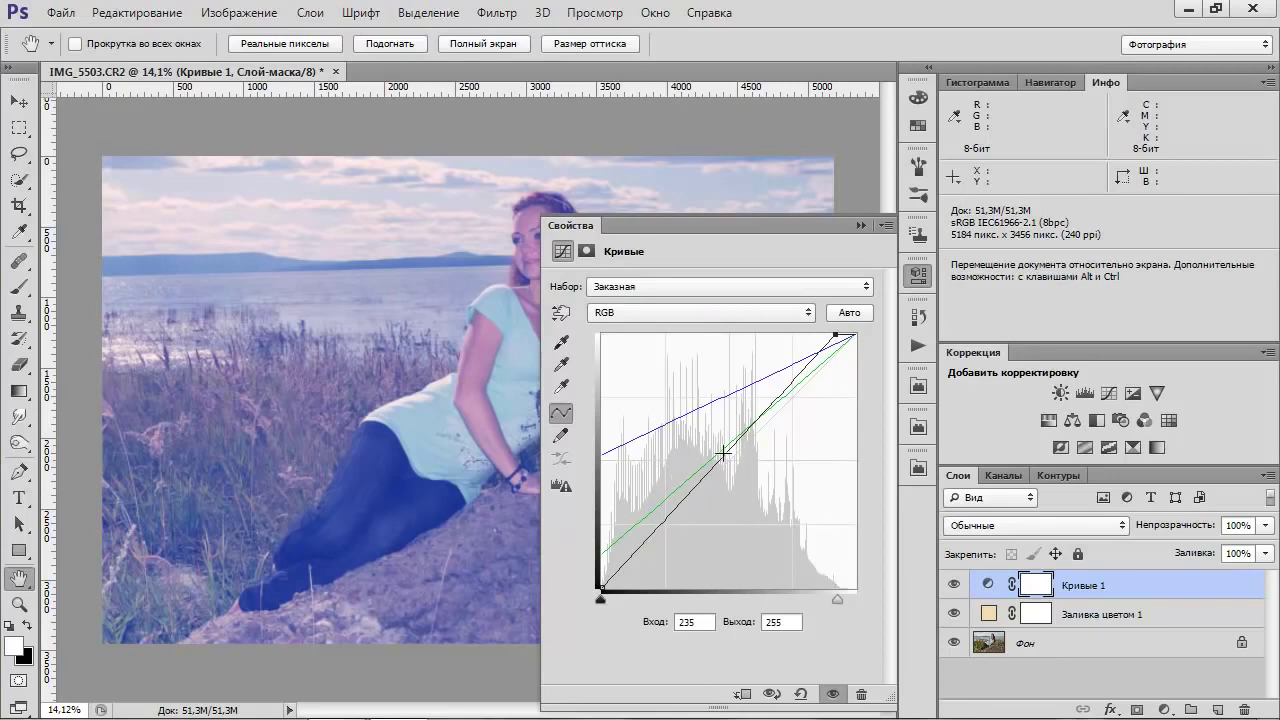
{"action": "left_click_drag", "start_coordinate": [725, 452], "coordinate": [724, 437]}
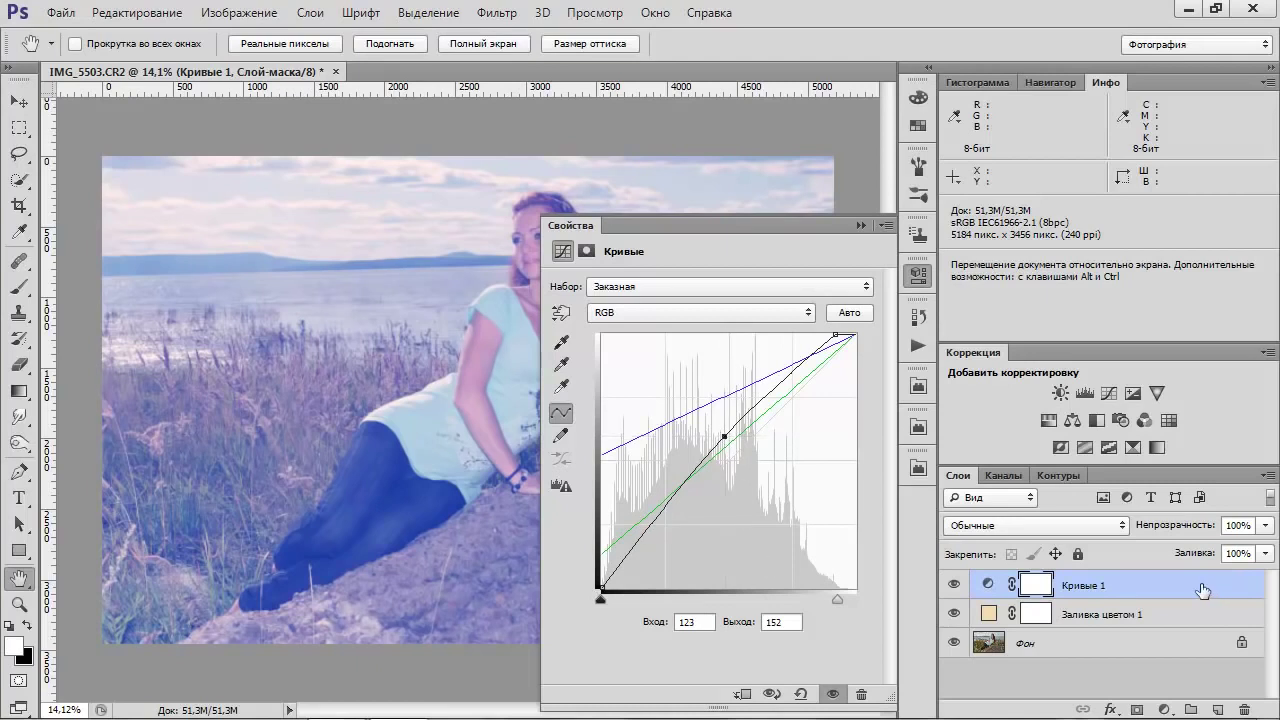
{"action": "left_click_drag", "start_coordinate": [1202, 590], "coordinate": [1165, 618]}
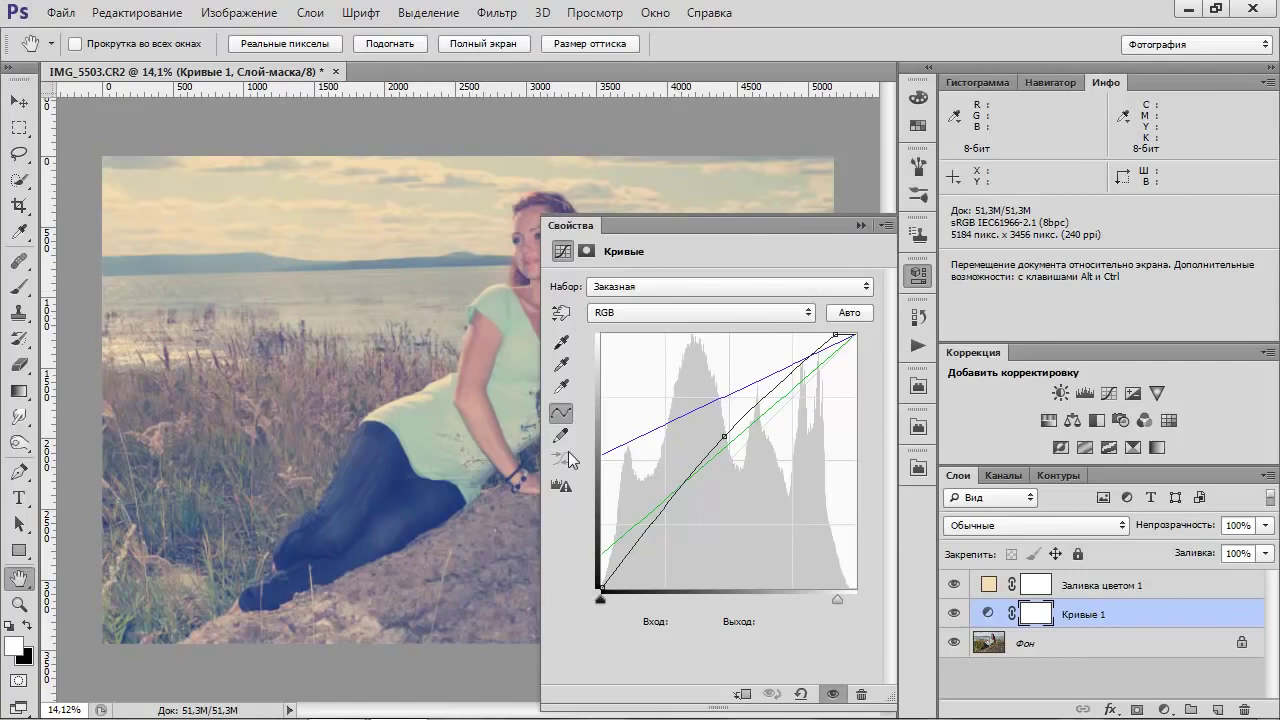
- Add a Brightness/Contrast adjustment layer above Кривые 1 with brightness 5 and contrast 48, and compare its effect on and off
{"action": "left_click", "coordinate": [1164, 709]}
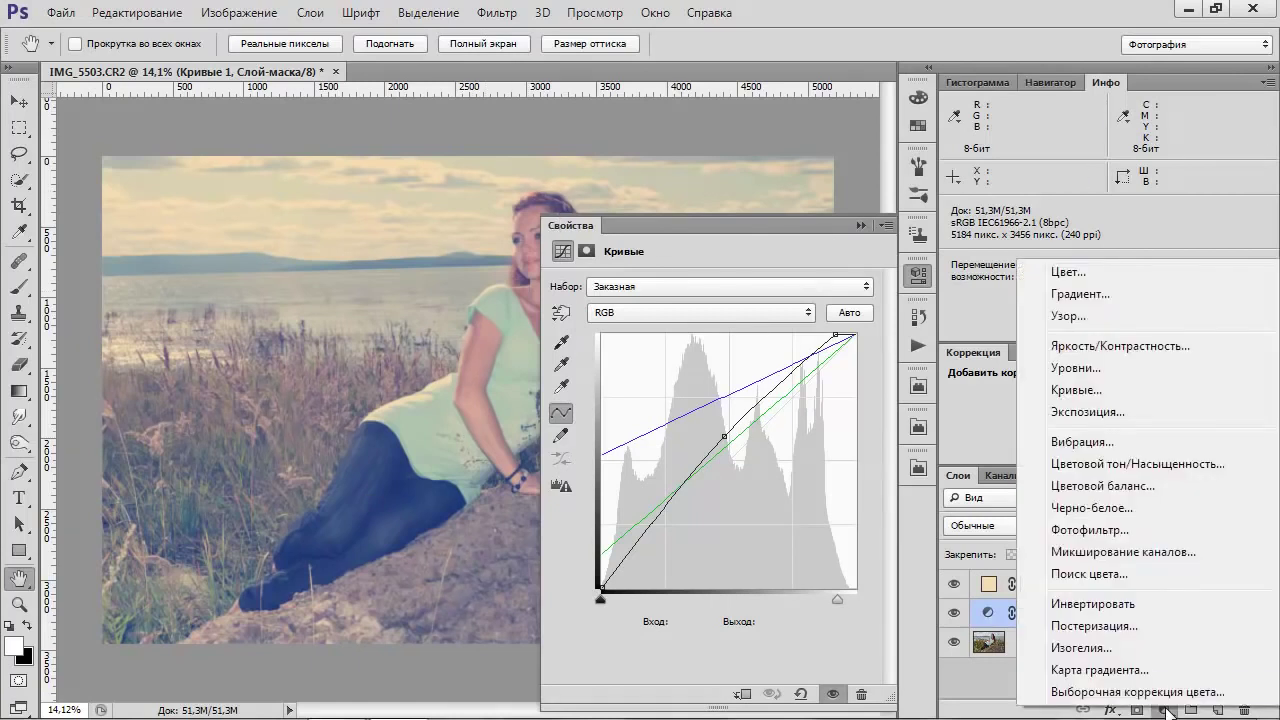
{"action": "left_click", "coordinate": [1104, 347]}
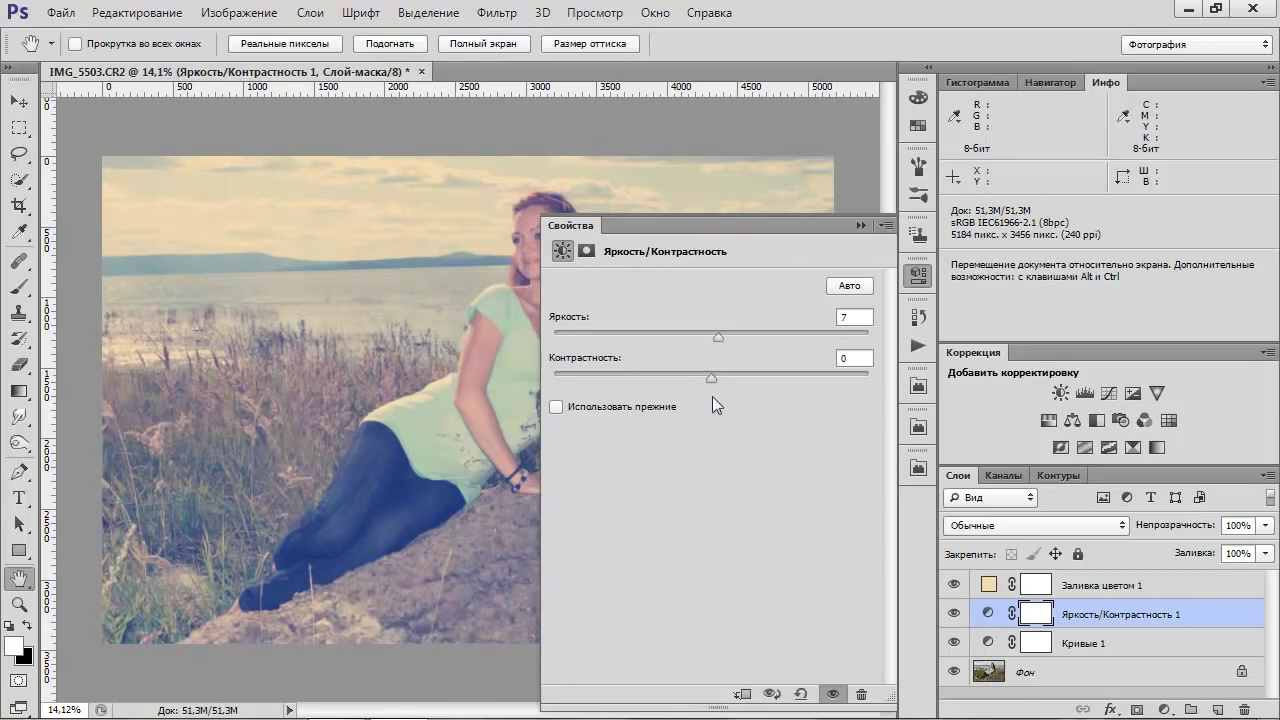
{"action": "left_click_drag", "start_coordinate": [712, 377], "coordinate": [786, 377]}
{"action": "left_click", "coordinate": [719, 337]}
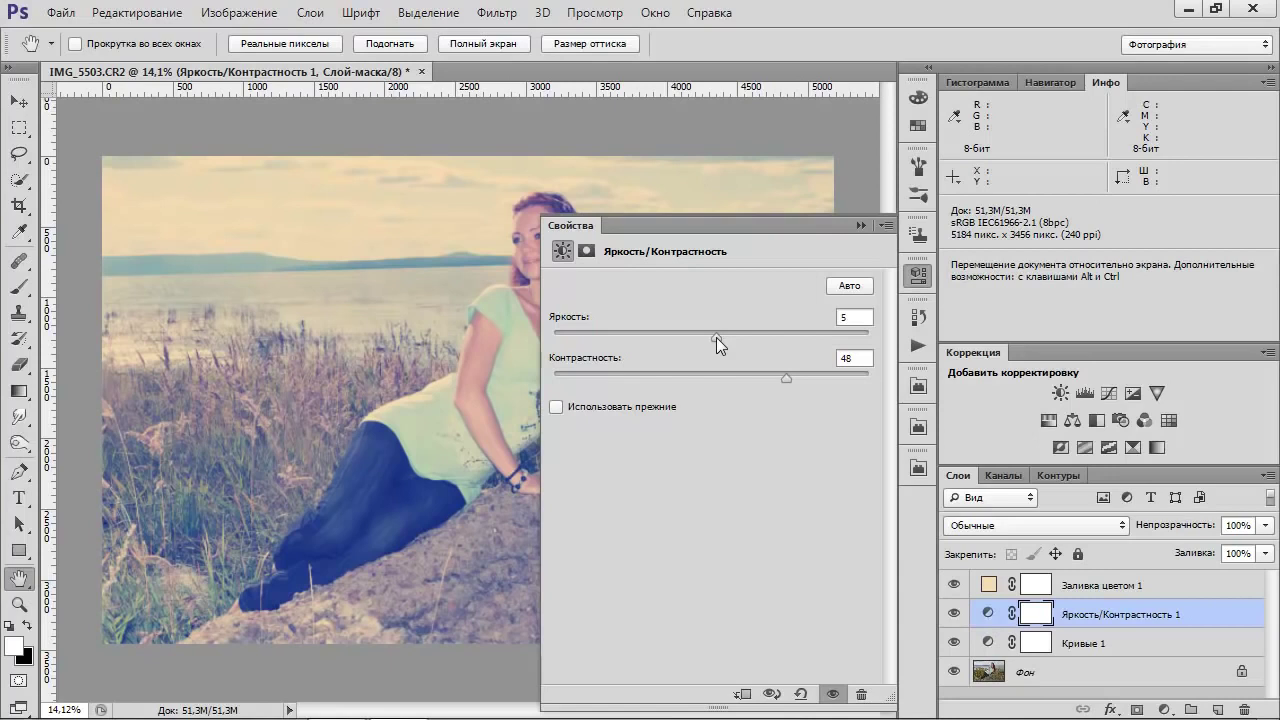
{"action": "left_click", "coordinate": [833, 694]}
{"action": "left_click", "coordinate": [833, 694]}
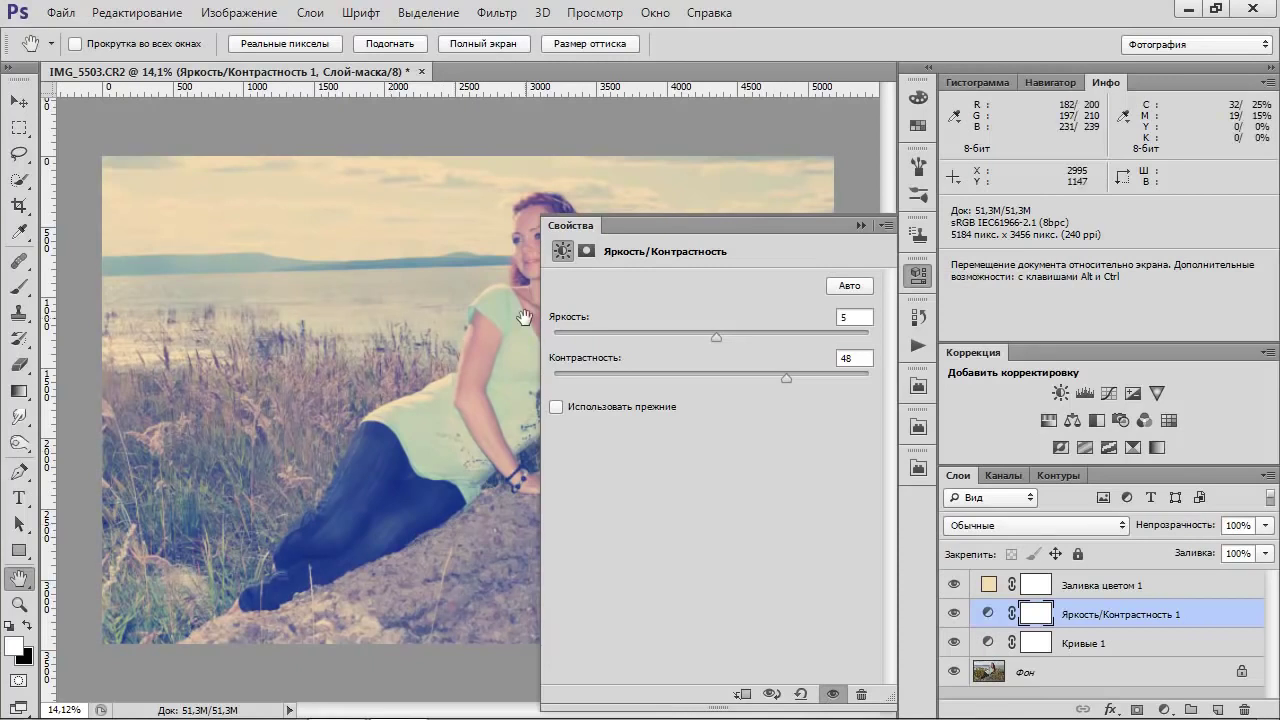
- Add a second Curves layer above Brightness/Contrast and shift the green channel's black point to input 23
{"action": "left_click", "coordinate": [1165, 708]}
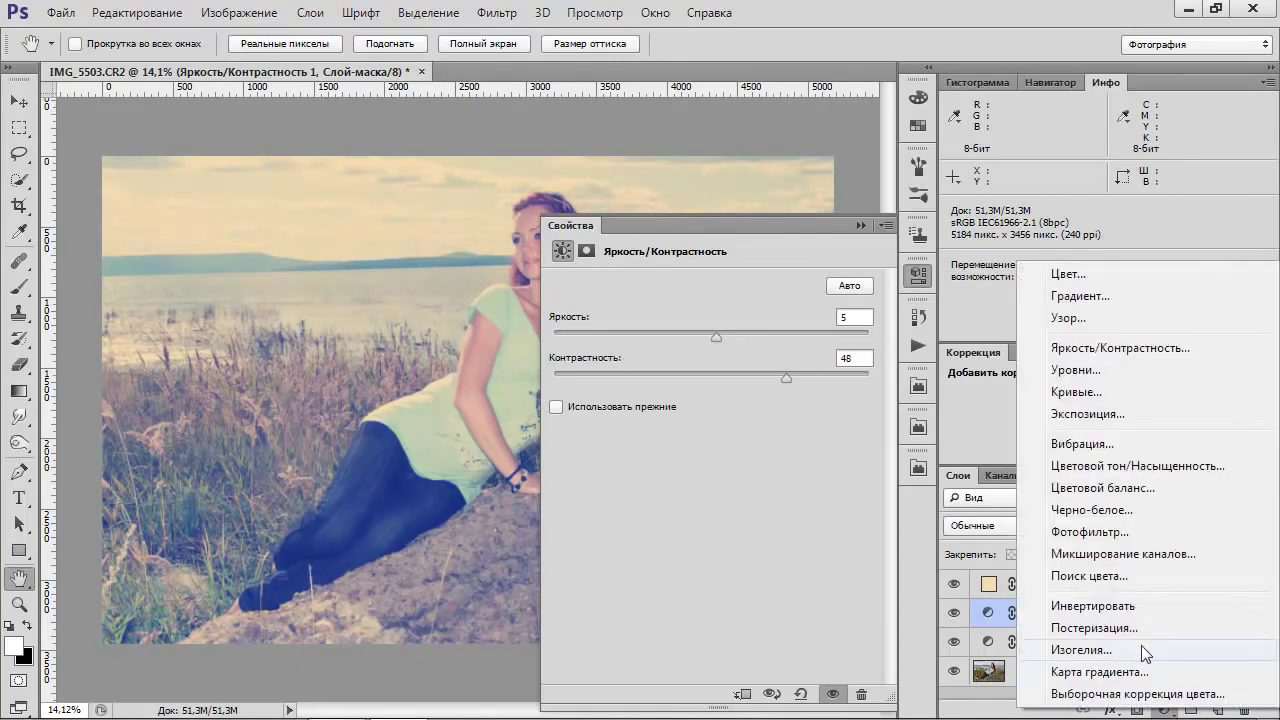
{"action": "left_click", "coordinate": [1078, 395]}
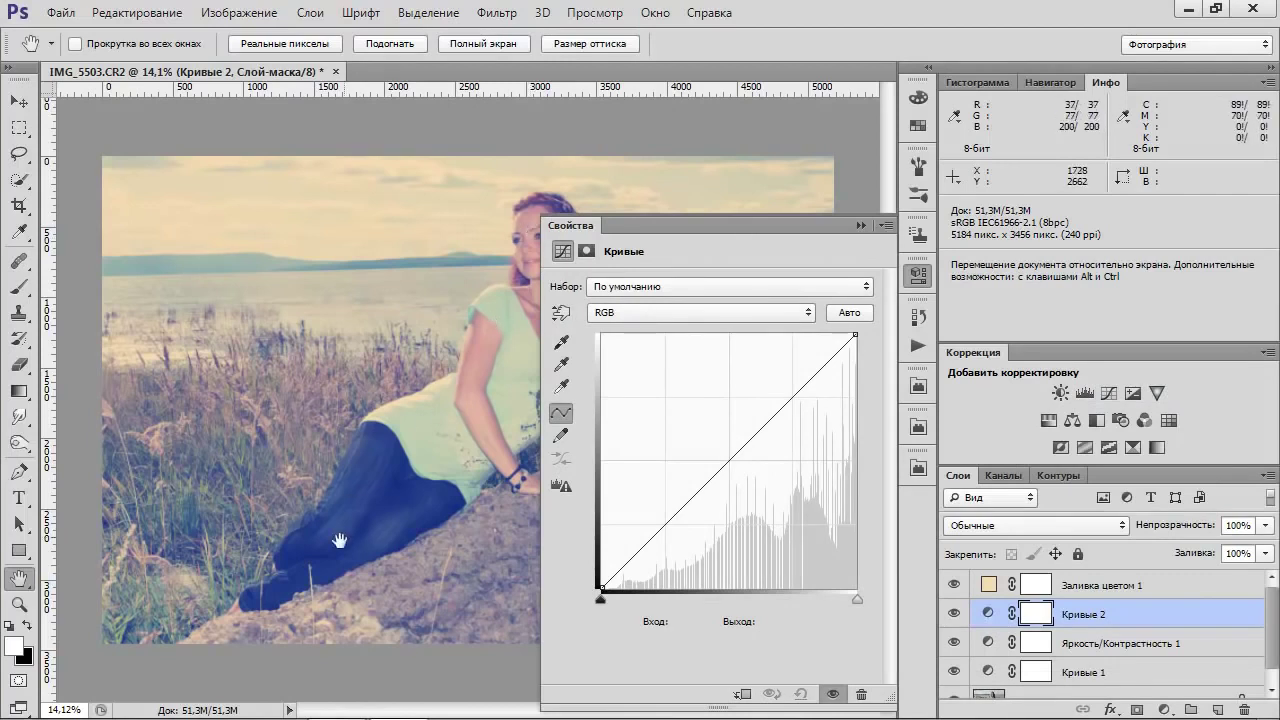
{"action": "left_click", "coordinate": [658, 312]}
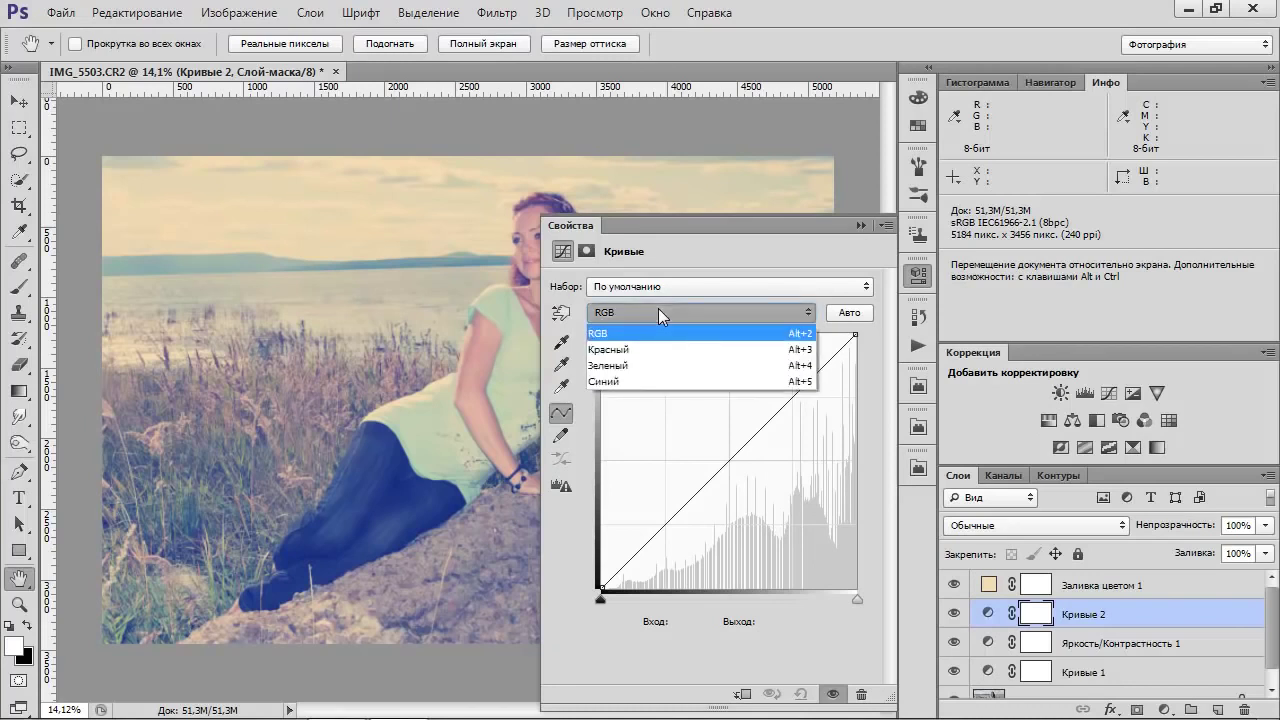
{"action": "left_click", "coordinate": [621, 374]}
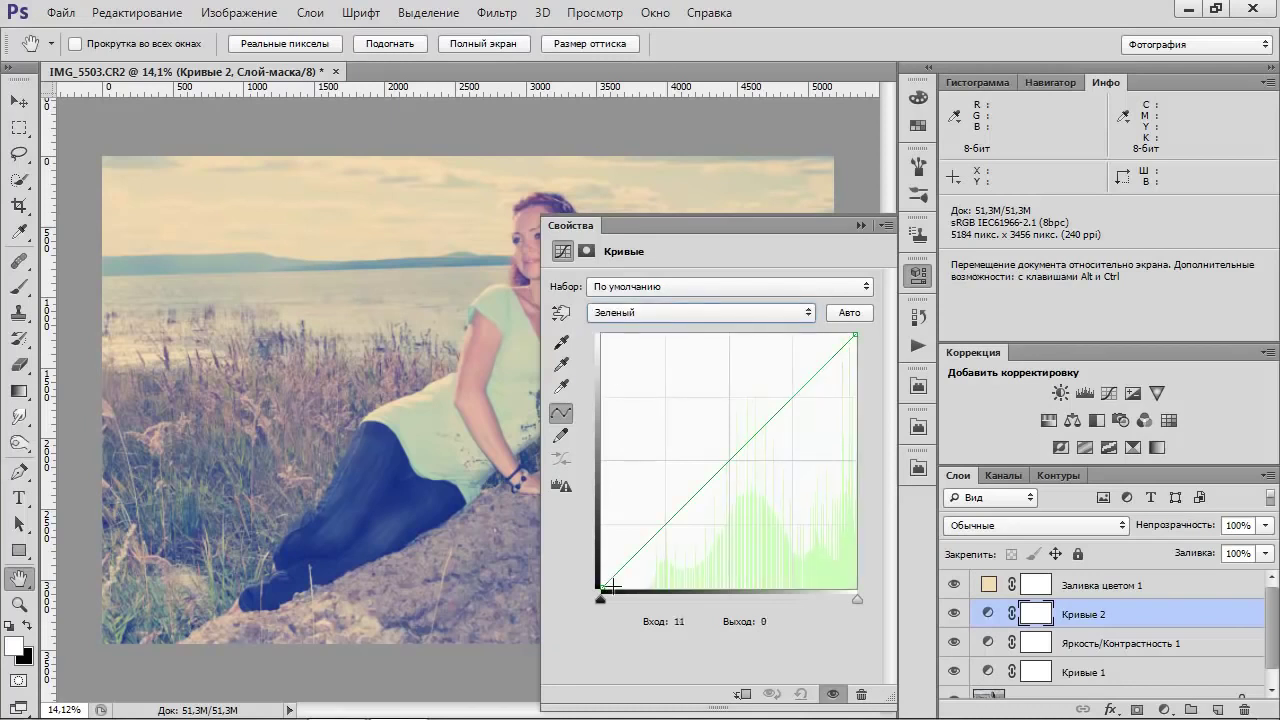
{"action": "left_click_drag", "start_coordinate": [600, 589], "coordinate": [622, 589]}
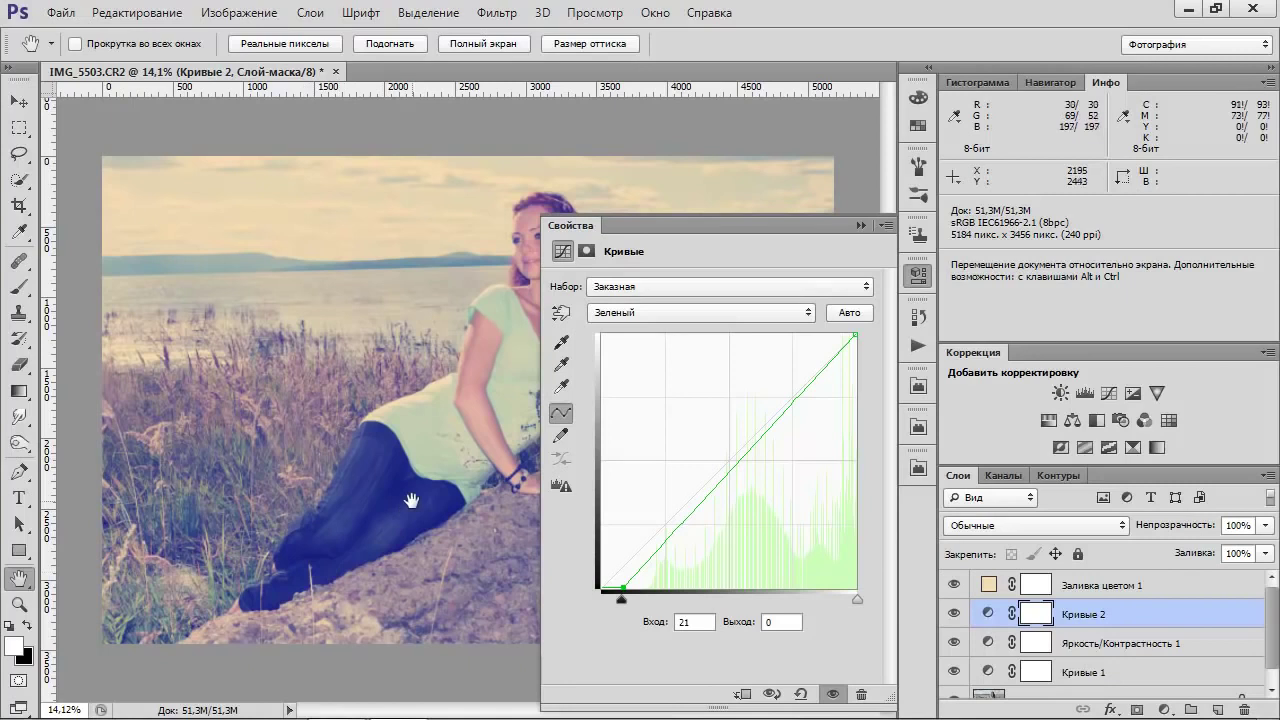
{"action": "left_click_drag", "start_coordinate": [621, 589], "coordinate": [624, 588]}
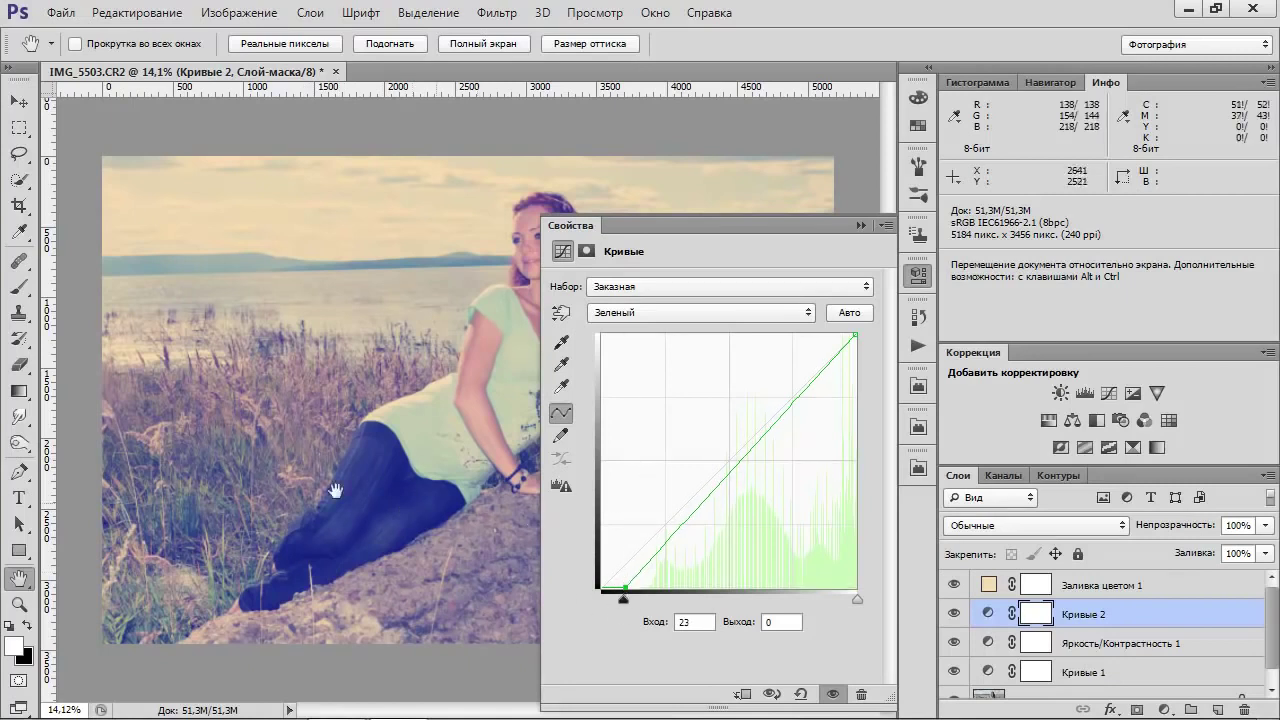
- Shift the blue channel's black point to input 103 in the second Curves layer and collapse its properties
{"action": "left_click", "coordinate": [661, 310]}
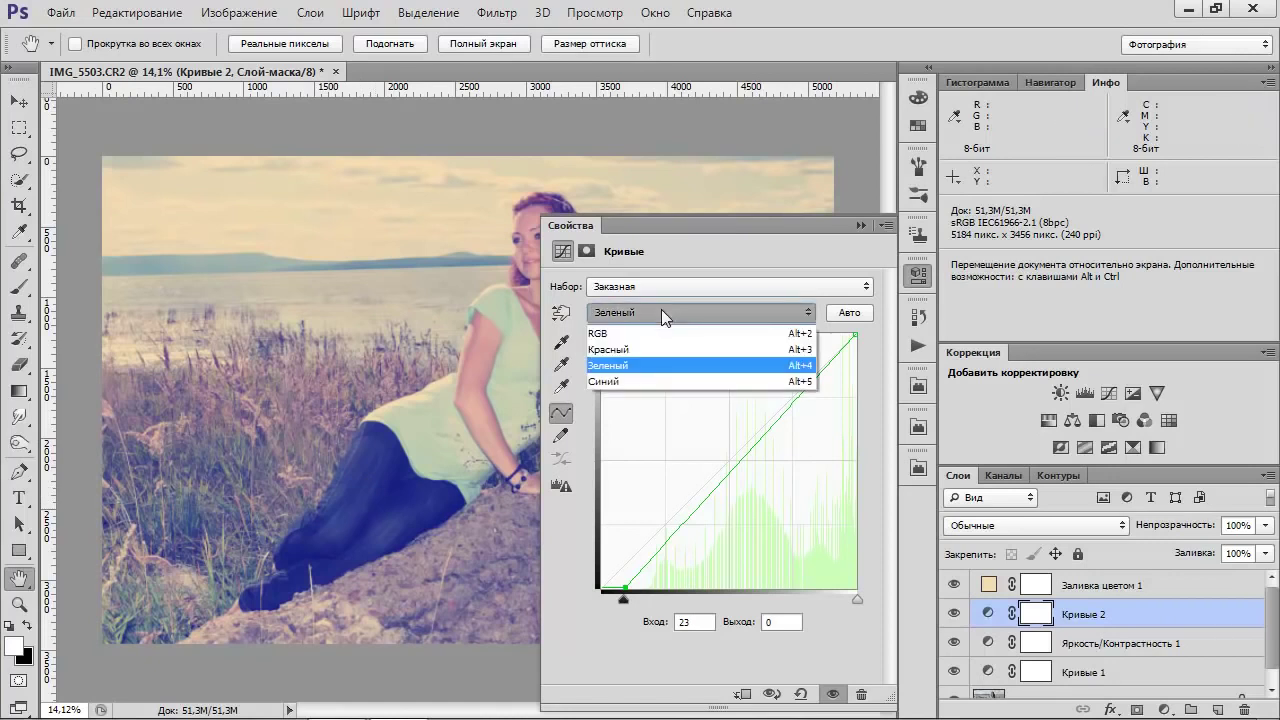
{"action": "left_click", "coordinate": [606, 382]}
{"action": "left_click_drag", "start_coordinate": [601, 597], "coordinate": [705, 597]}
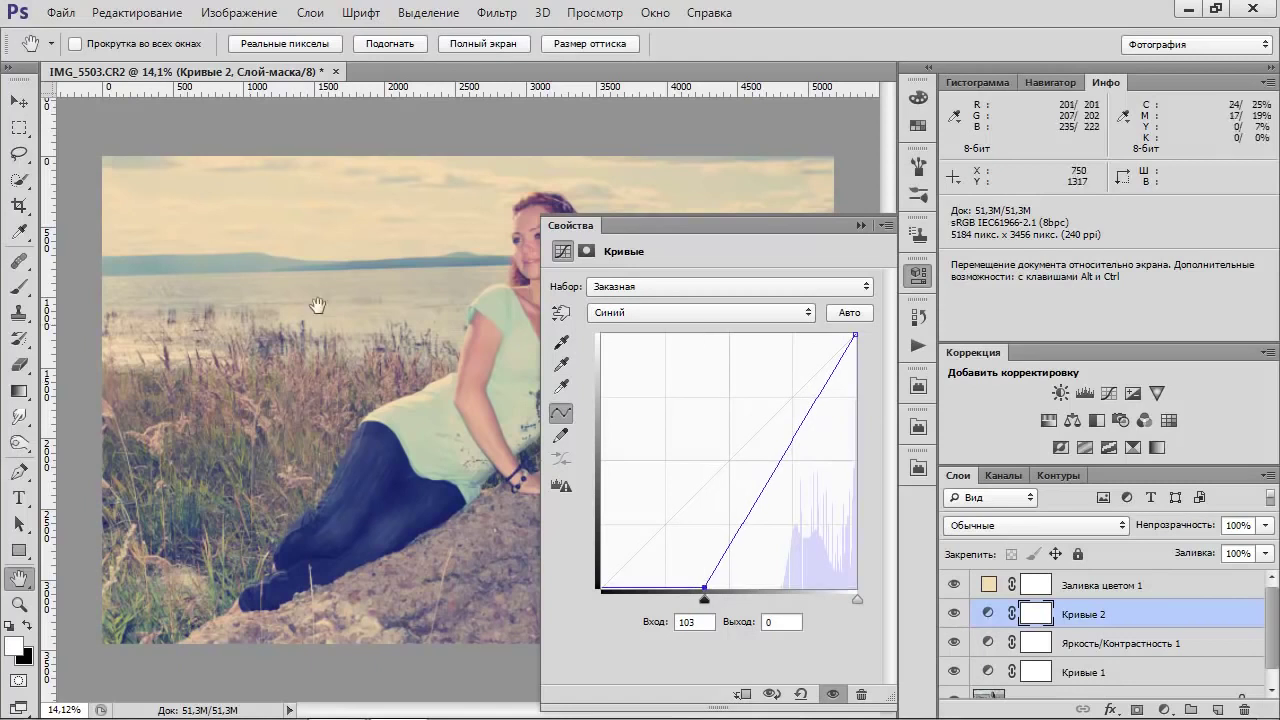
{"action": "left_click", "coordinate": [859, 226]}
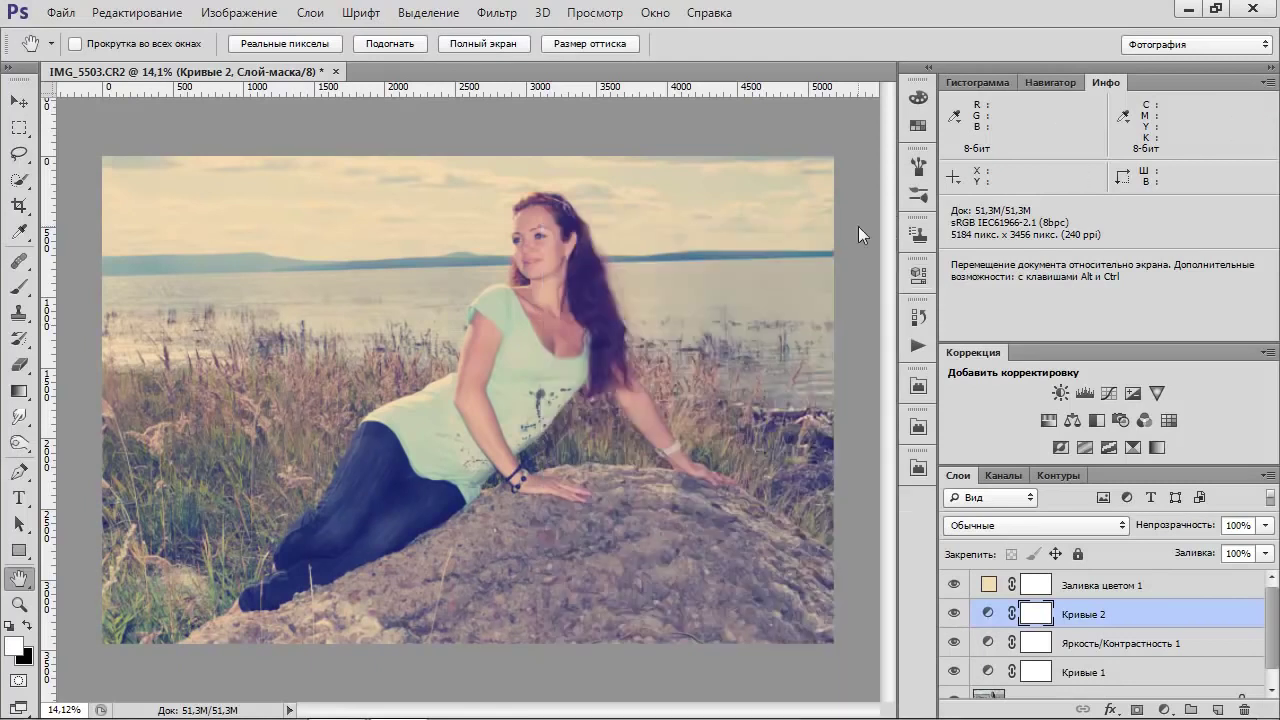
- Compare the photo with the second Curves layer, Кривые 2, on and off
{"action": "left_click", "coordinate": [955, 614]}
{"action": "left_click", "coordinate": [955, 614]}
{"action": "left_click", "coordinate": [955, 615]}
{"action": "left_click", "coordinate": [955, 615]}
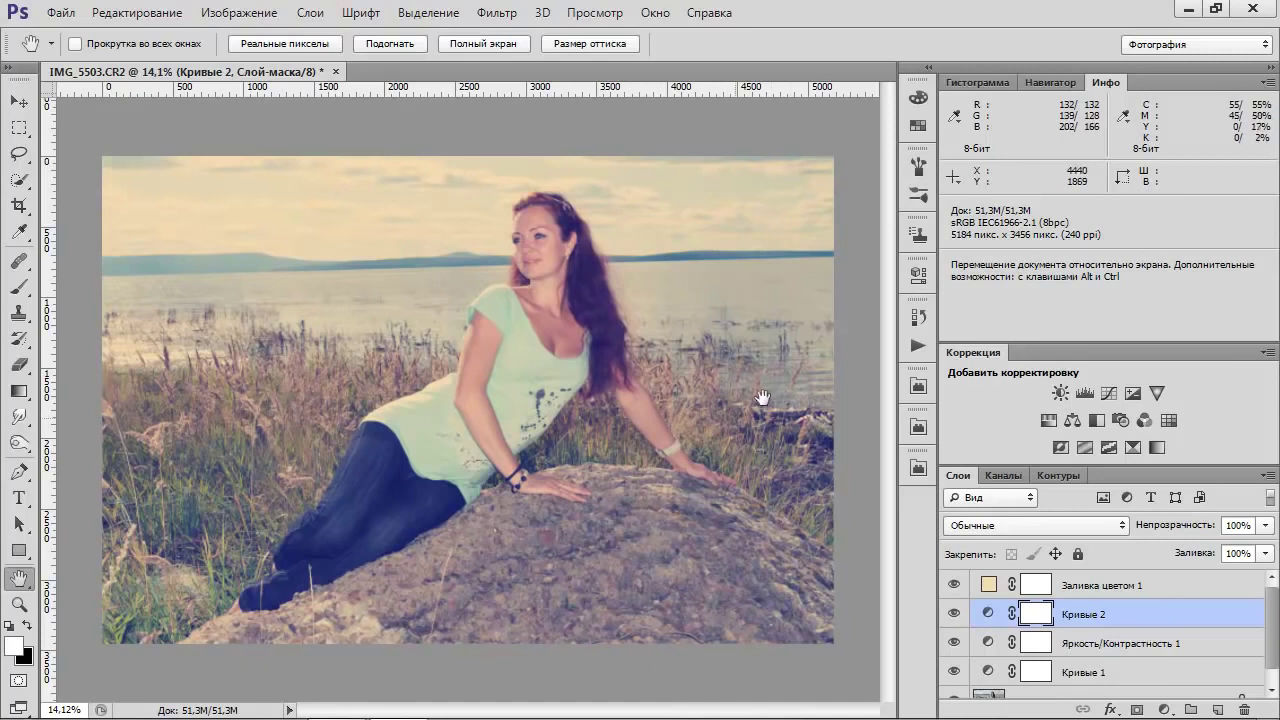
- Add a second Brightness/Contrast layer above Кривые 2, set brightness to -9, raise its contrast, and collapse its properties
{"action": "left_click", "coordinate": [1164, 709]}
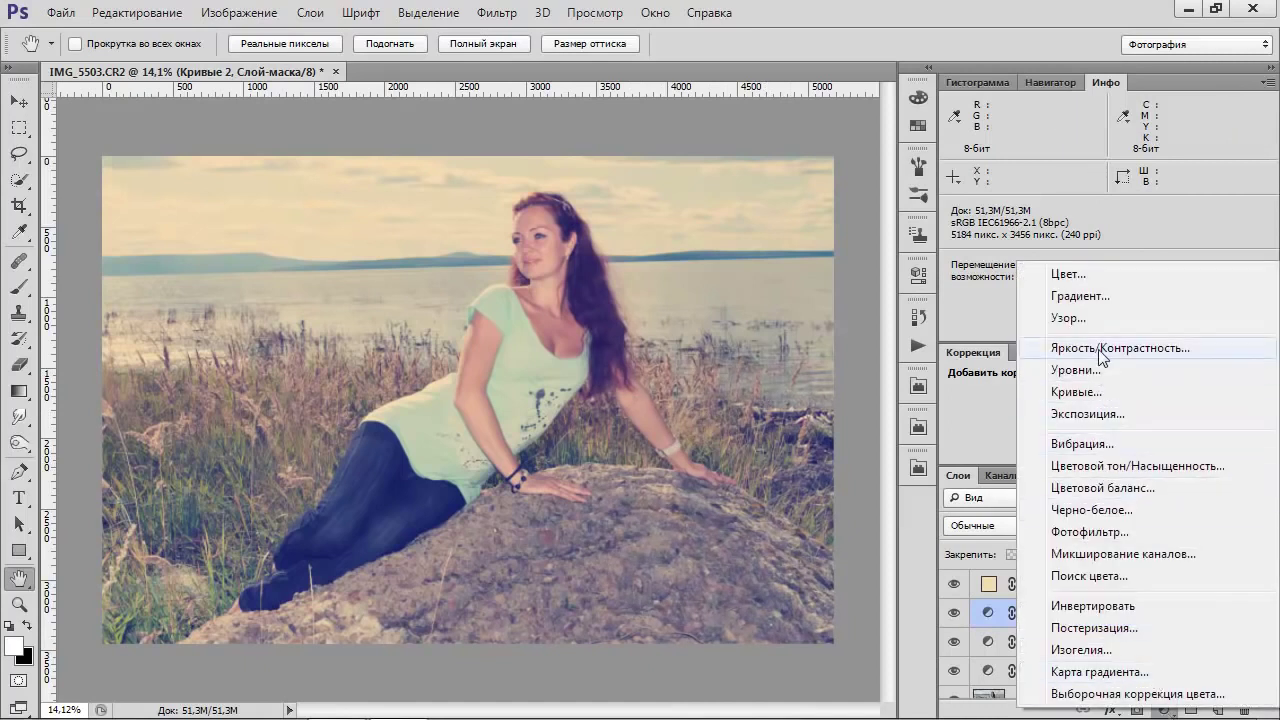
{"action": "left_click", "coordinate": [1101, 348]}
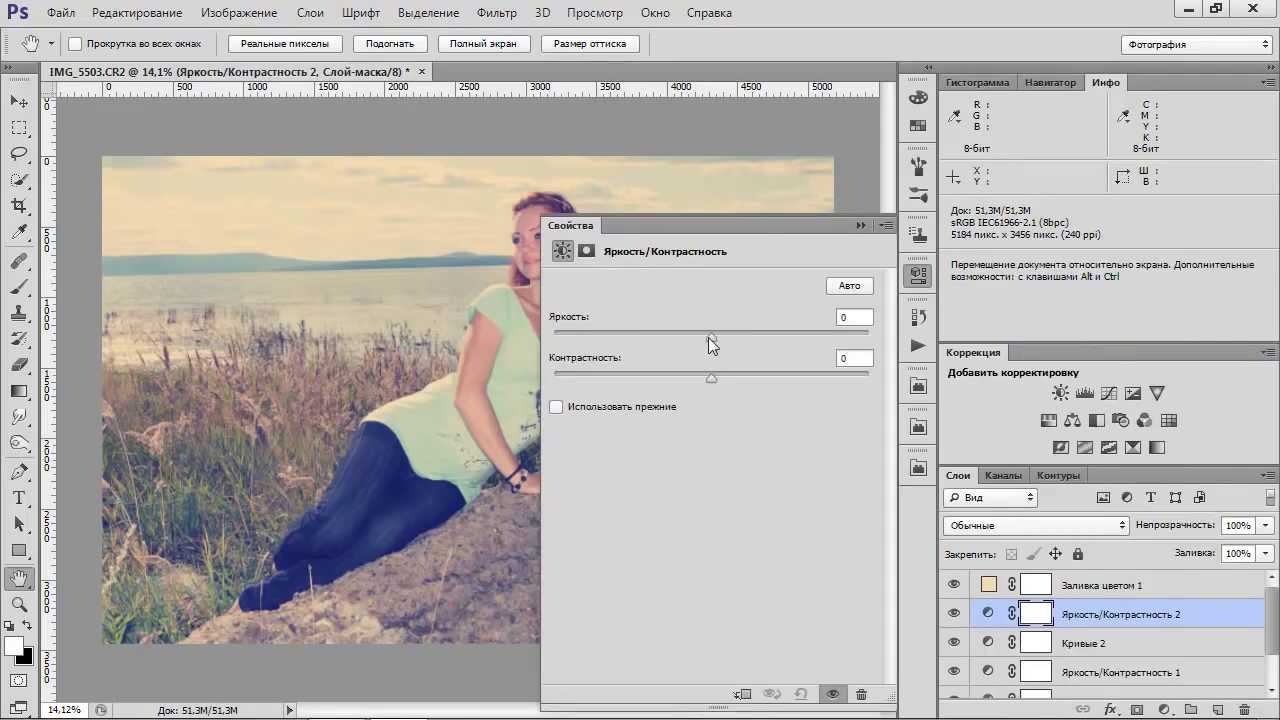
{"action": "left_click_drag", "start_coordinate": [708, 337], "coordinate": [702, 337]}
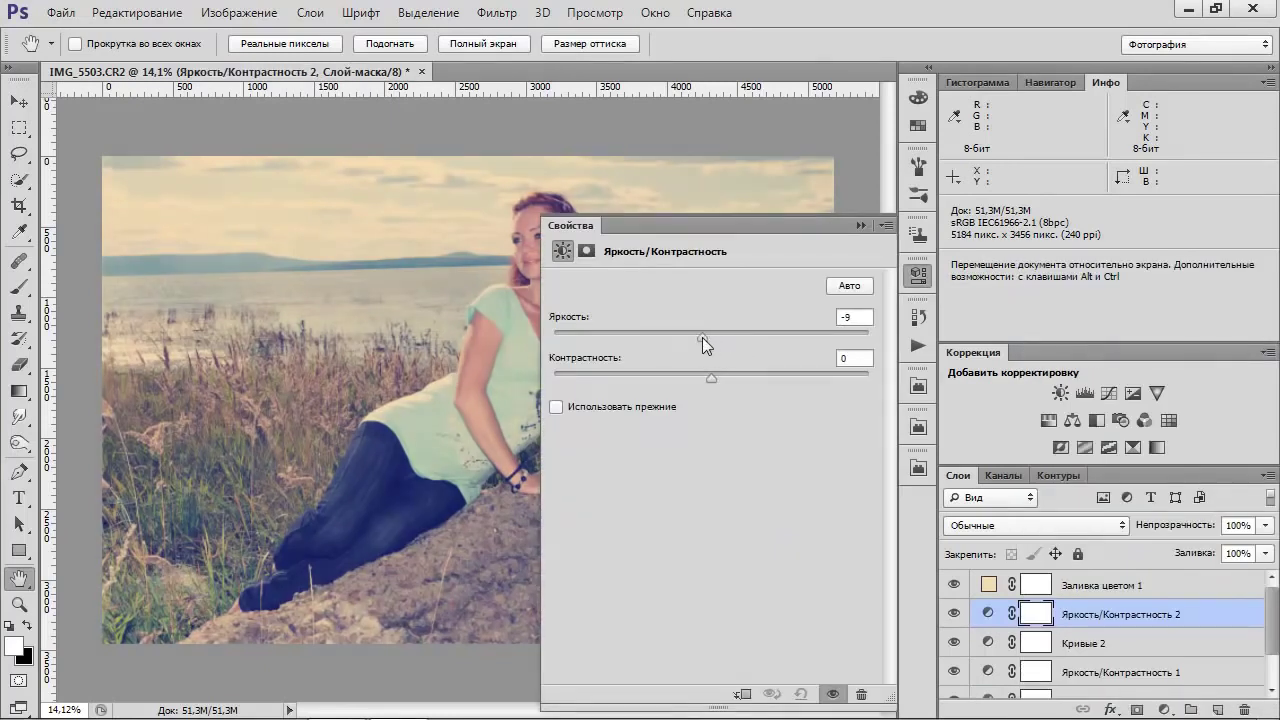
{"action": "left_click_drag", "start_coordinate": [713, 380], "coordinate": [757, 384]}
{"action": "left_click", "coordinate": [859, 225]}
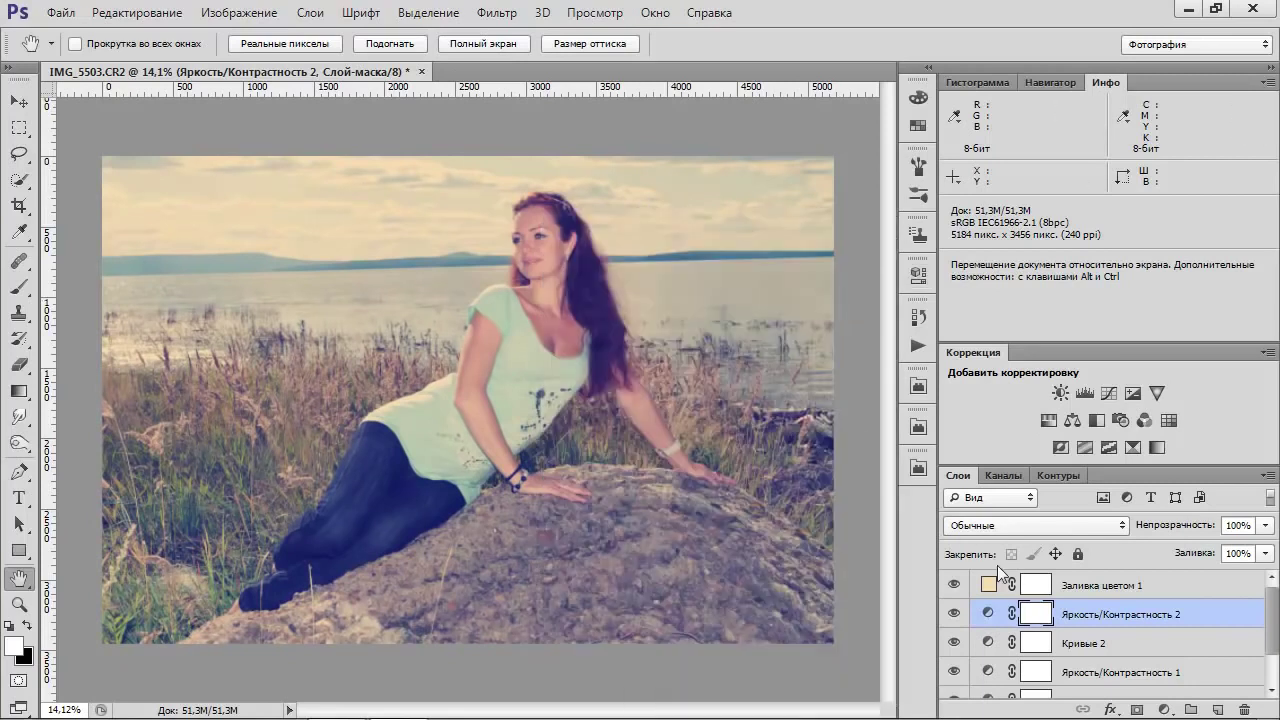
{"action": "left_click", "coordinate": [955, 586]}
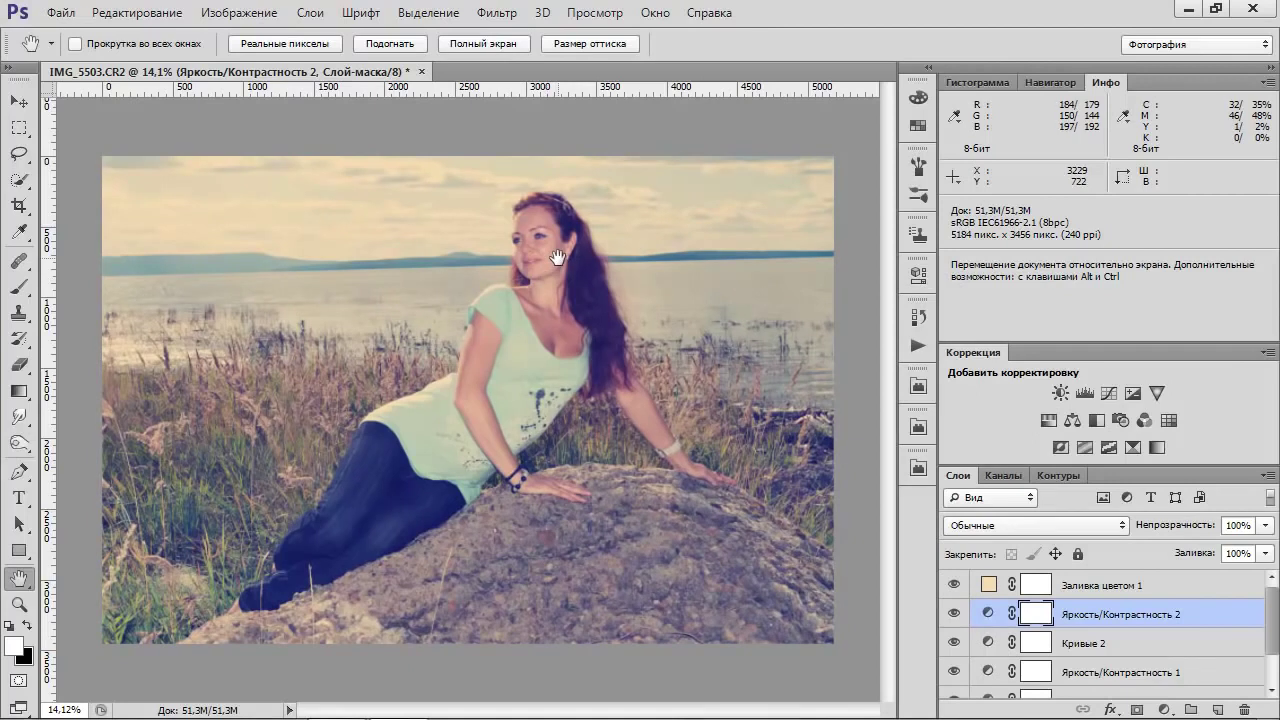
- Add a third Curves layer above Яркость/Контрастность 2 and shift the red channel's black point to input 18
{"action": "left_click", "coordinate": [1165, 710]}
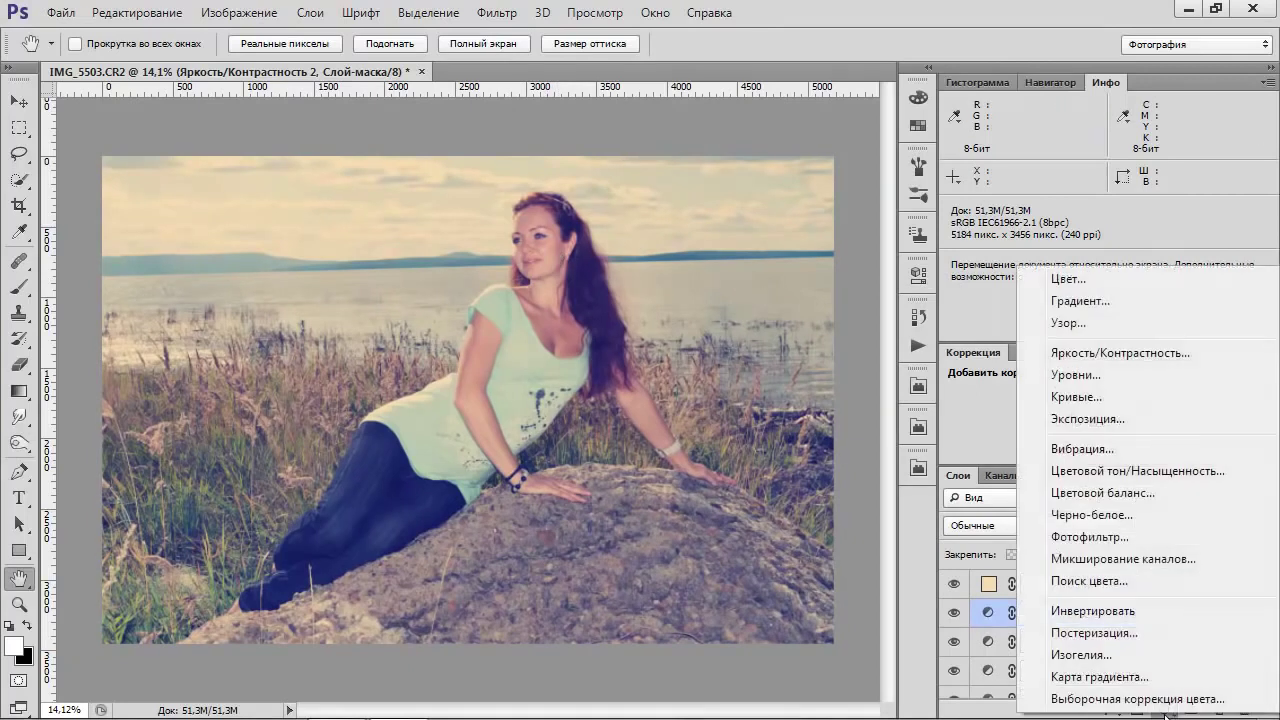
{"action": "left_click", "coordinate": [1076, 398]}
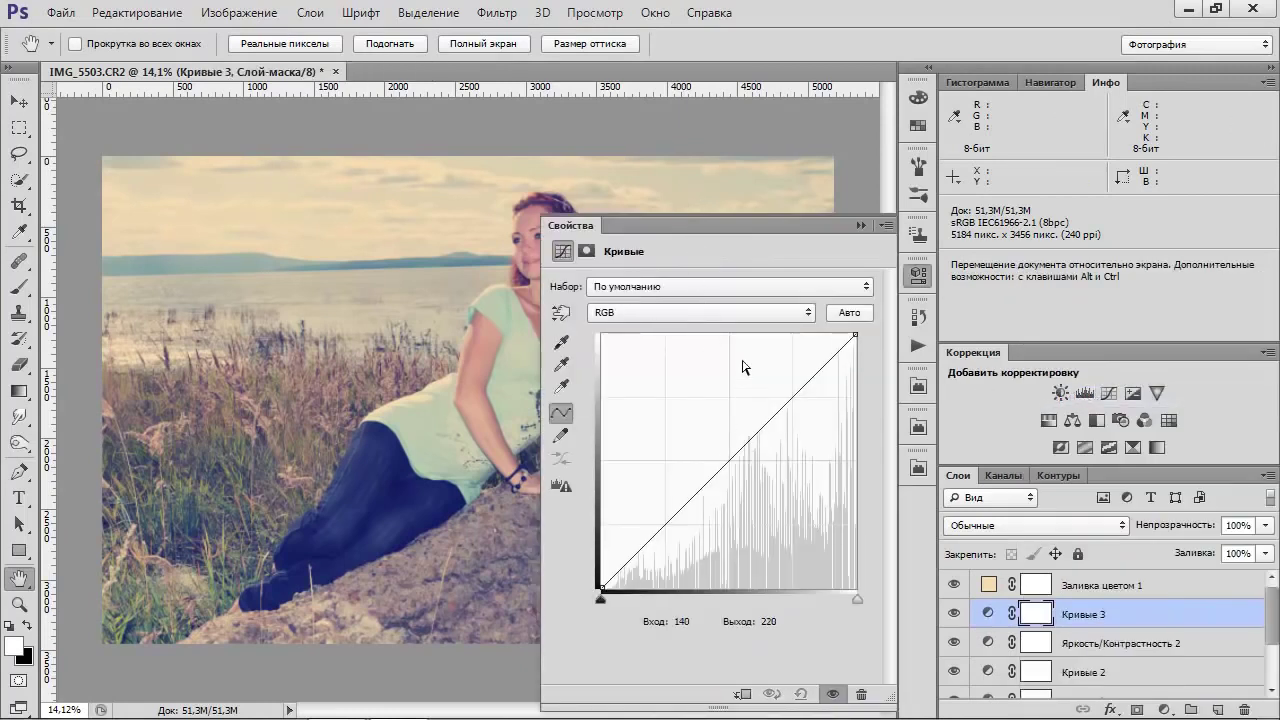
{"action": "left_click", "coordinate": [719, 314]}
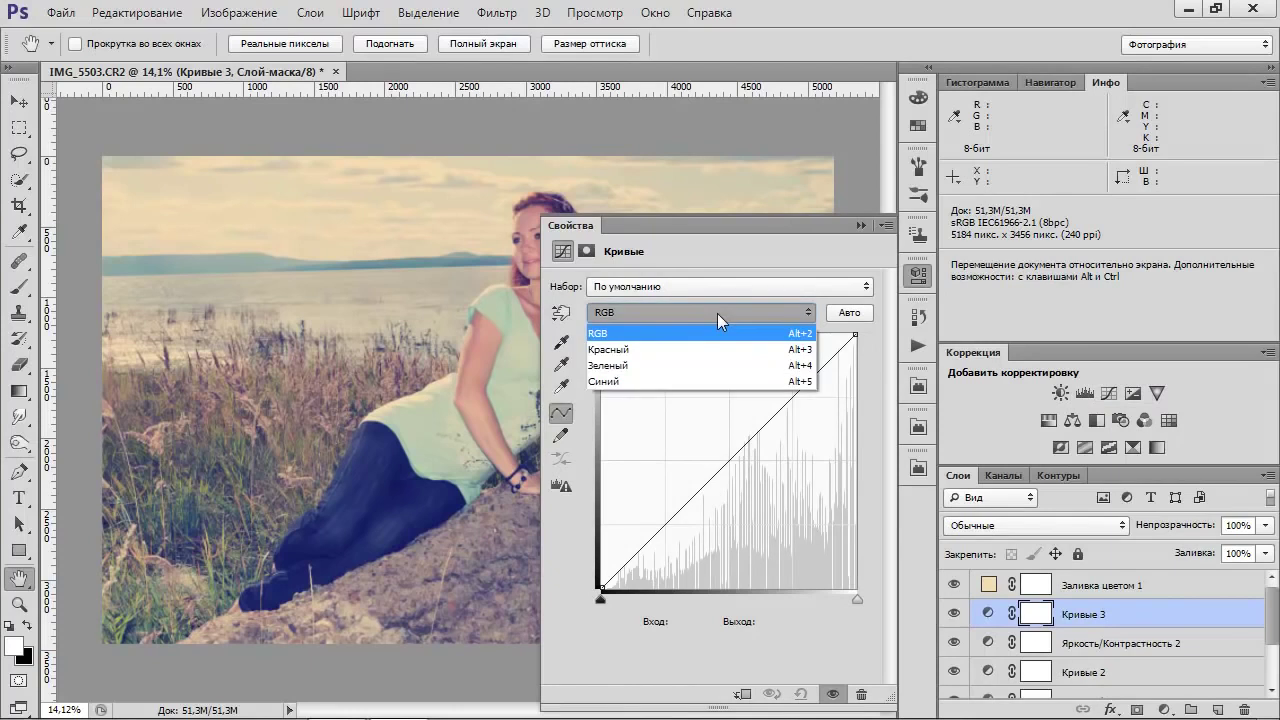
{"action": "left_click", "coordinate": [612, 350]}
{"action": "left_click_drag", "start_coordinate": [605, 587], "coordinate": [619, 588]}
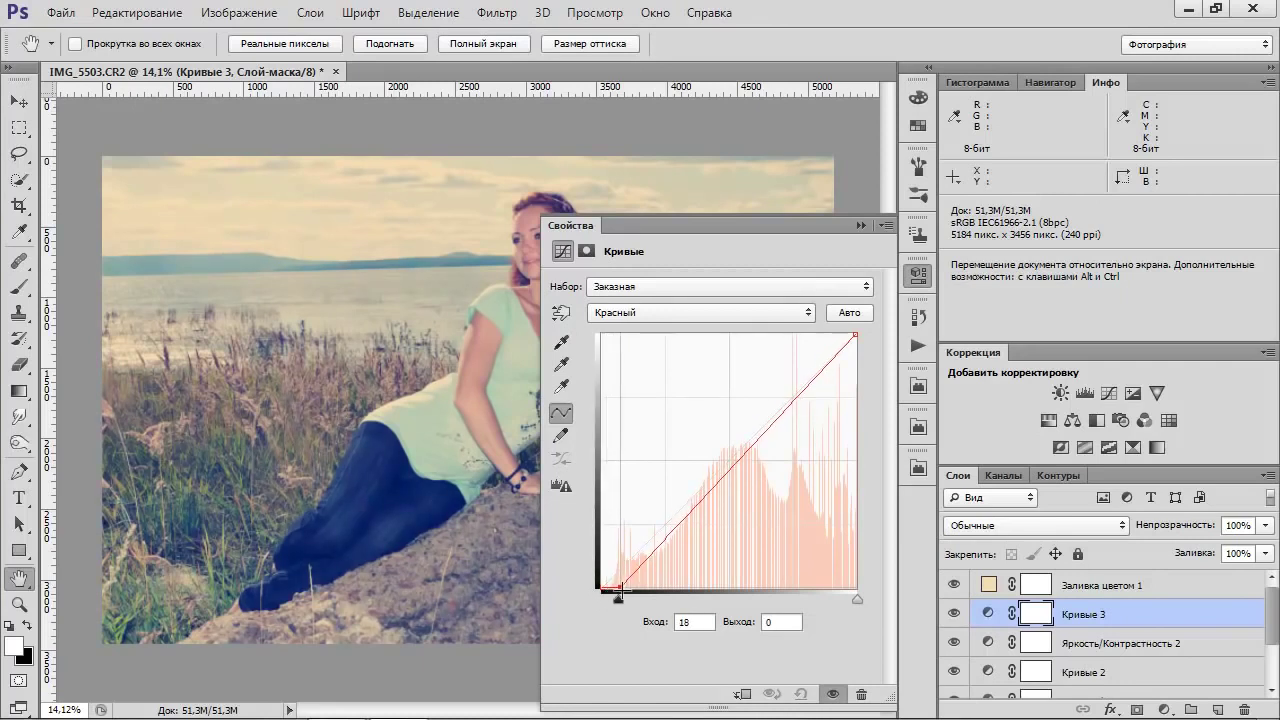
- Raise the blue channel's black point to output 13 in the third Curves layer and collapse its properties
{"action": "left_click", "coordinate": [678, 322]}
{"action": "left_click", "coordinate": [640, 379]}
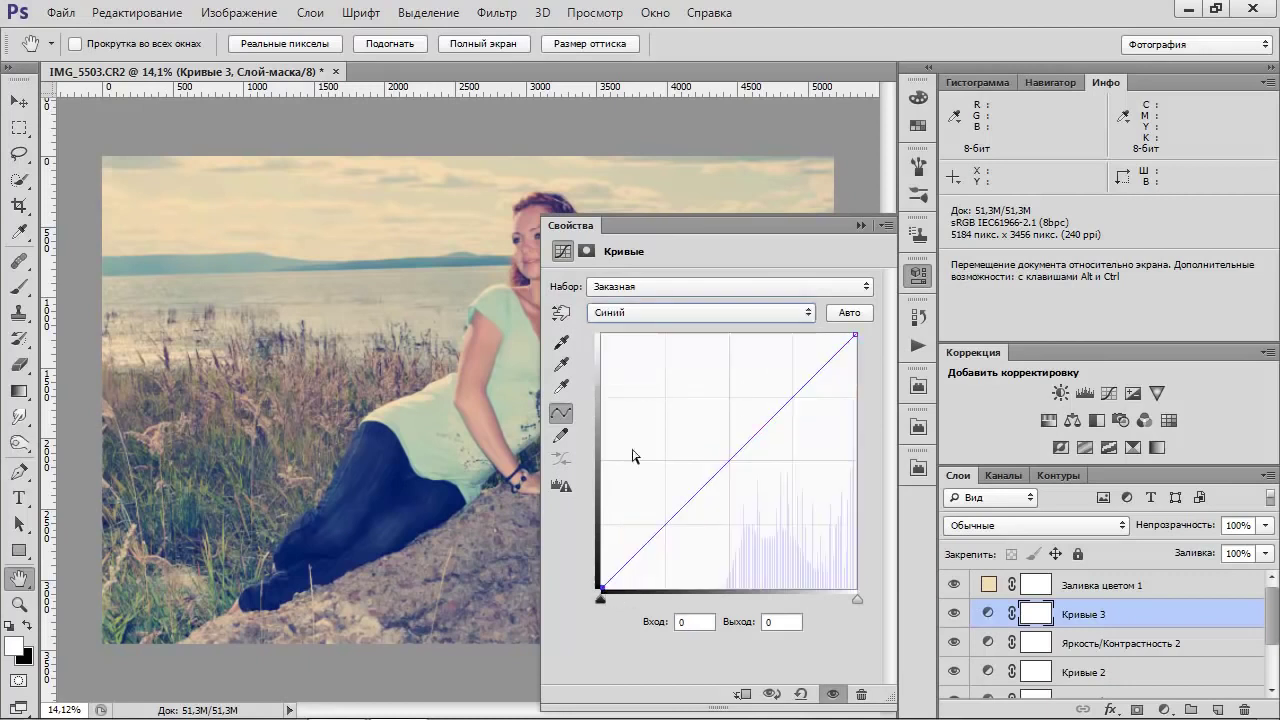
{"action": "left_click_drag", "start_coordinate": [604, 588], "coordinate": [597, 577]}
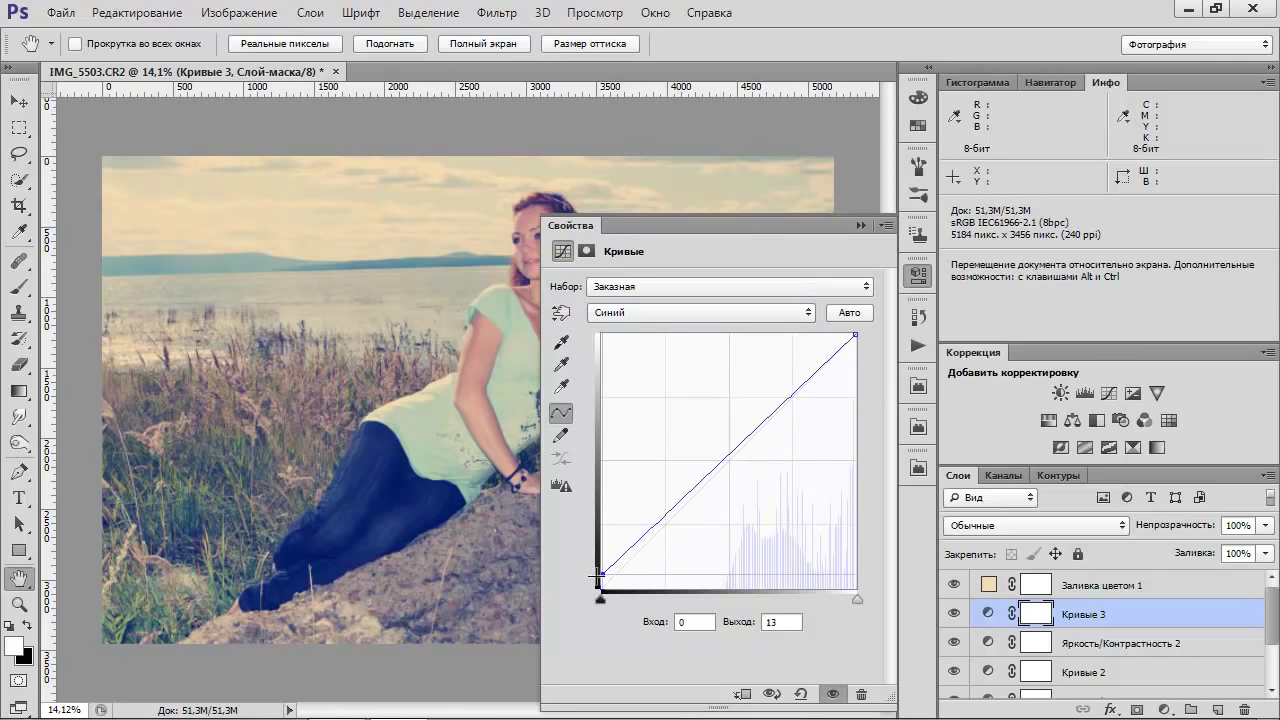
{"action": "left_click", "coordinate": [859, 226]}
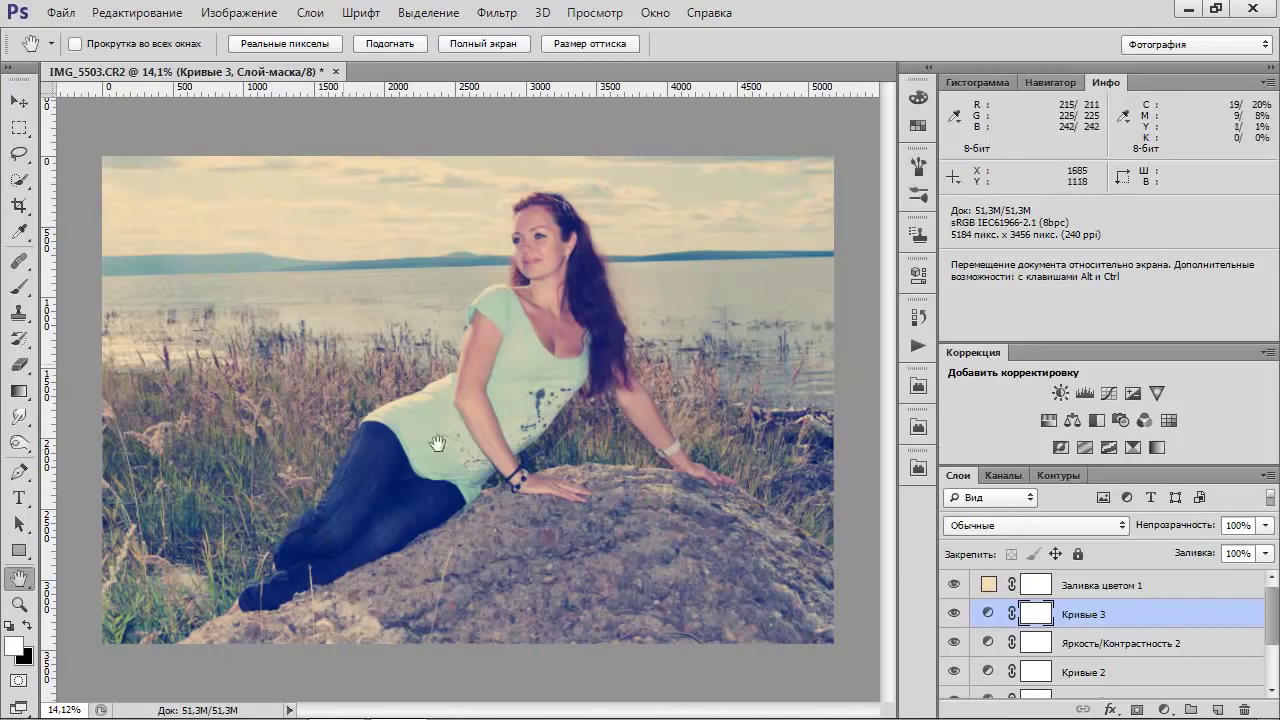
- Change the colour of Заливка цветом 1 to a deeper beige, about #e7c795, and compare the fill's effect on and off
{"action": "left_click", "coordinate": [989, 585]}
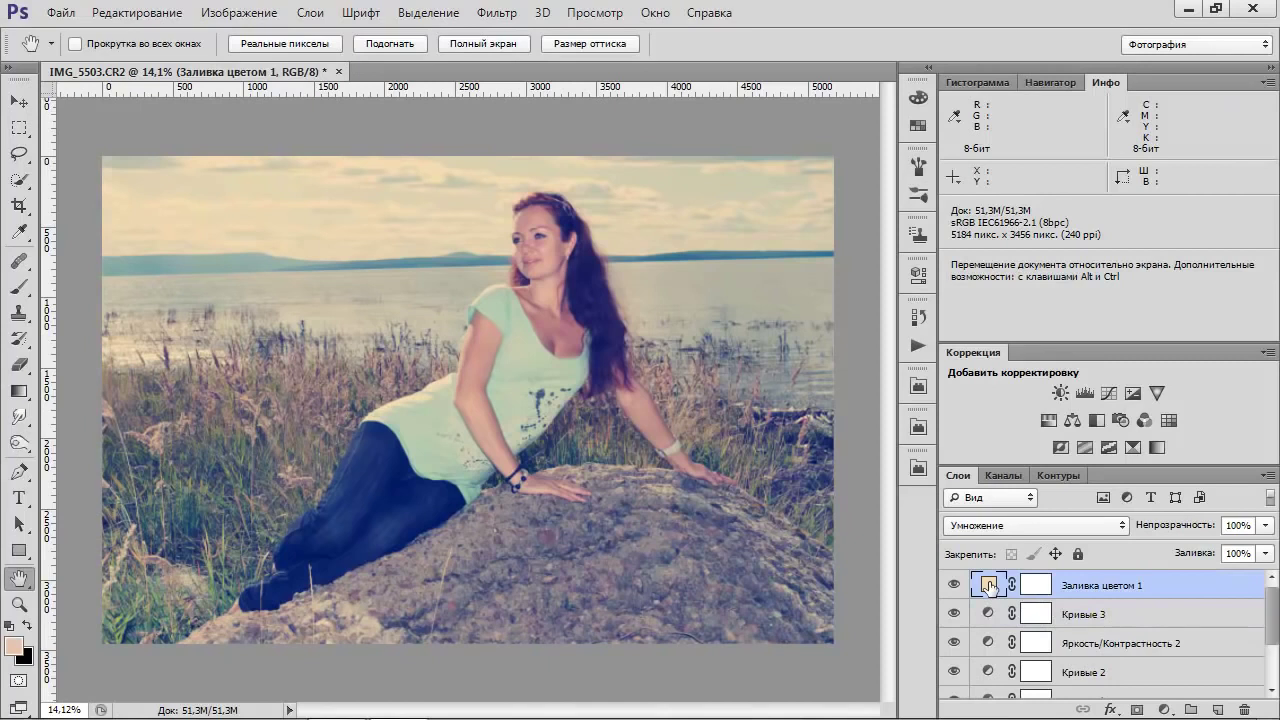
{"action": "double_click", "coordinate": [989, 585]}
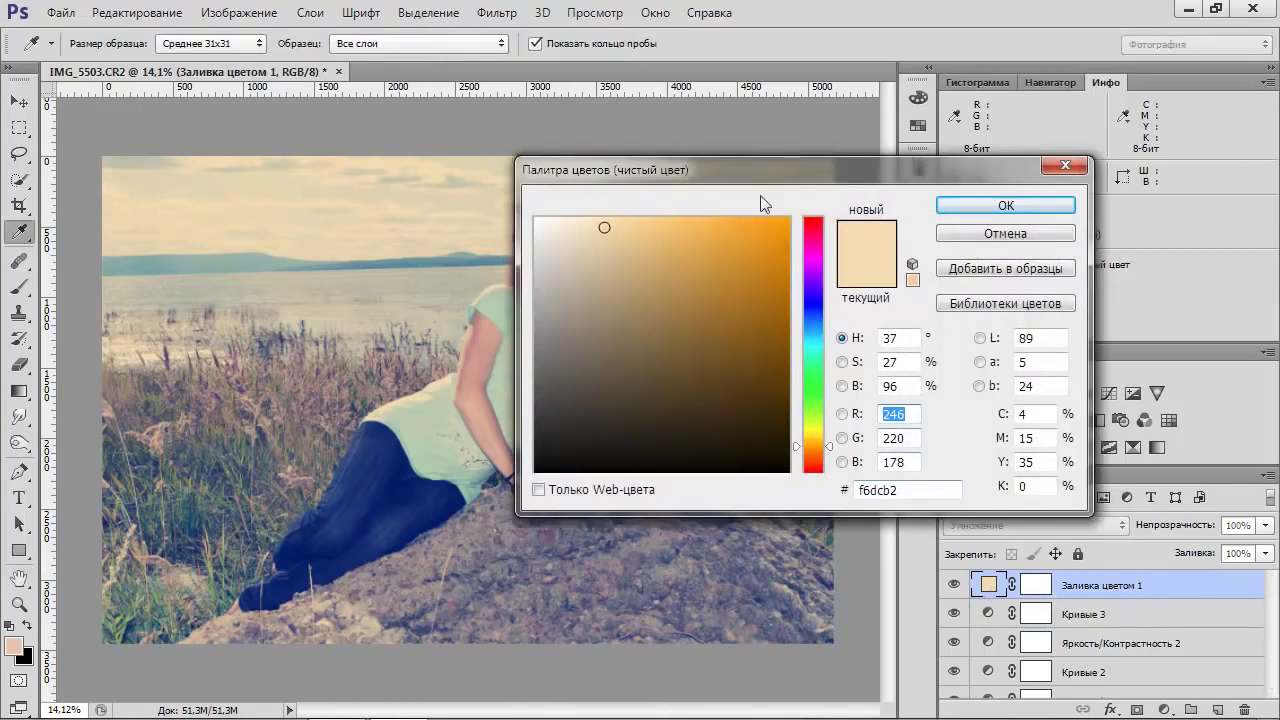
{"action": "left_click_drag", "start_coordinate": [751, 177], "coordinate": [934, 62]}
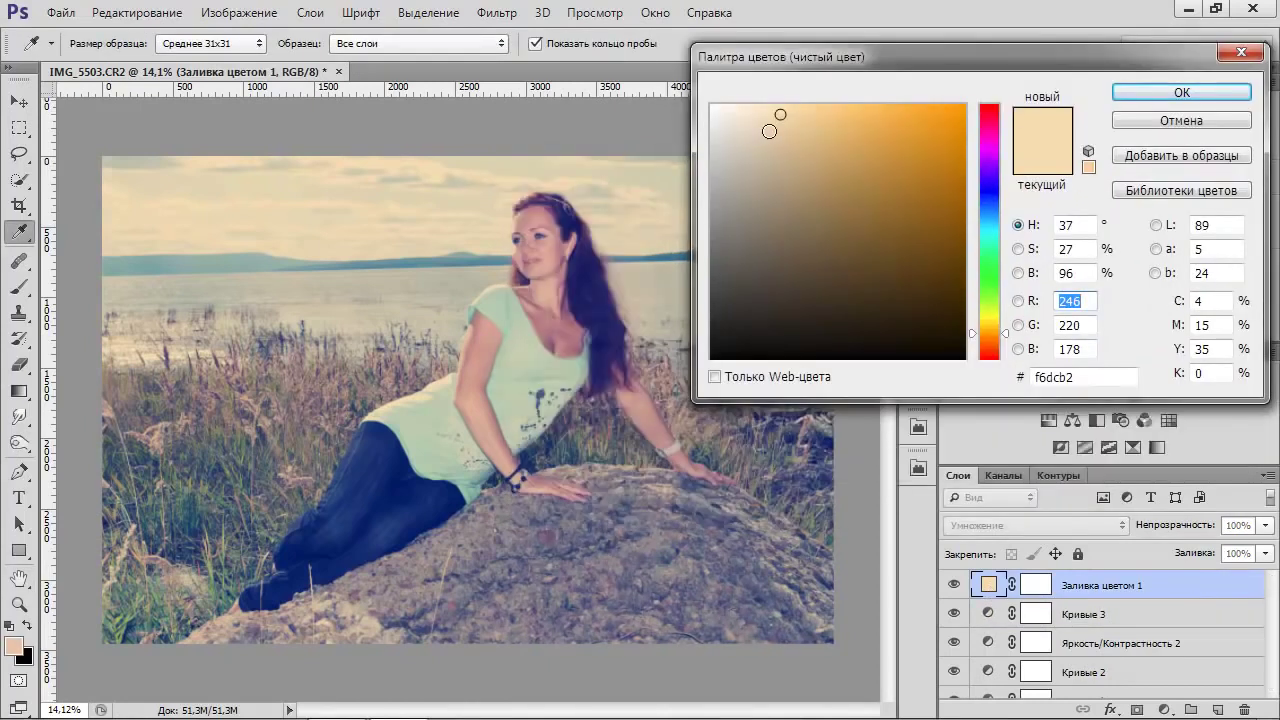
{"action": "left_click", "coordinate": [780, 123]}
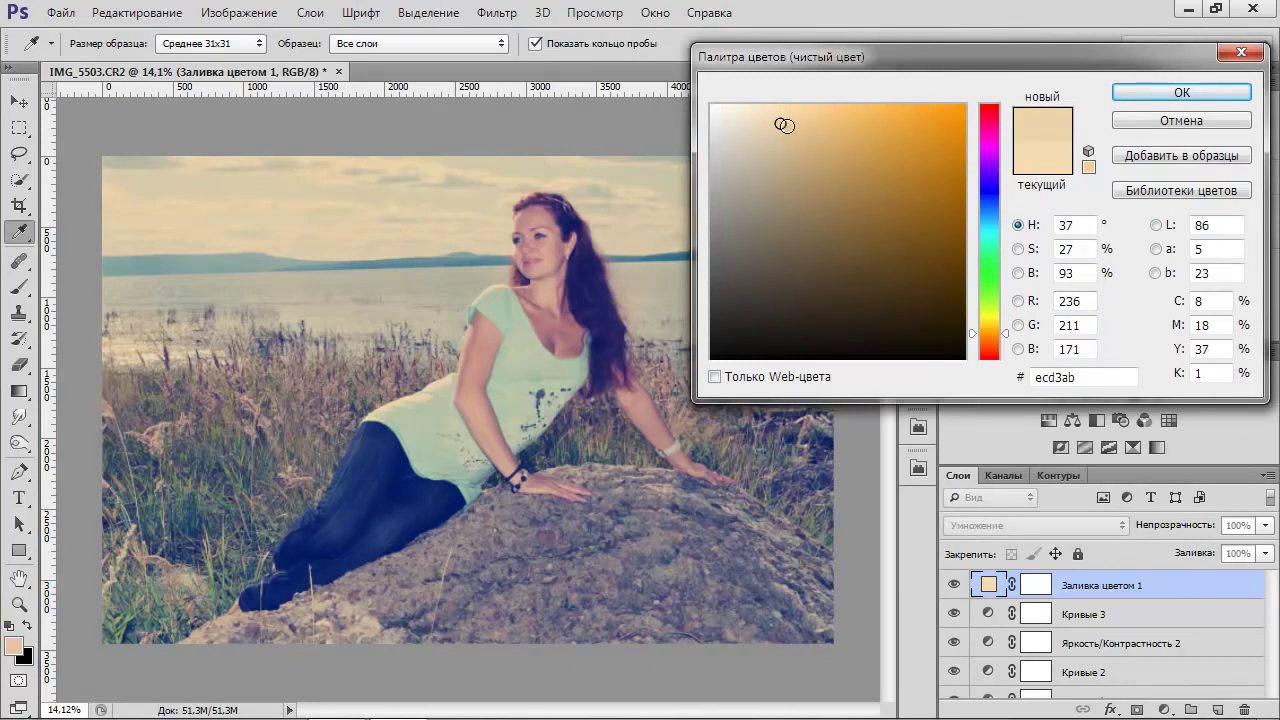
{"action": "left_click_drag", "start_coordinate": [814, 117], "coordinate": [804, 125]}
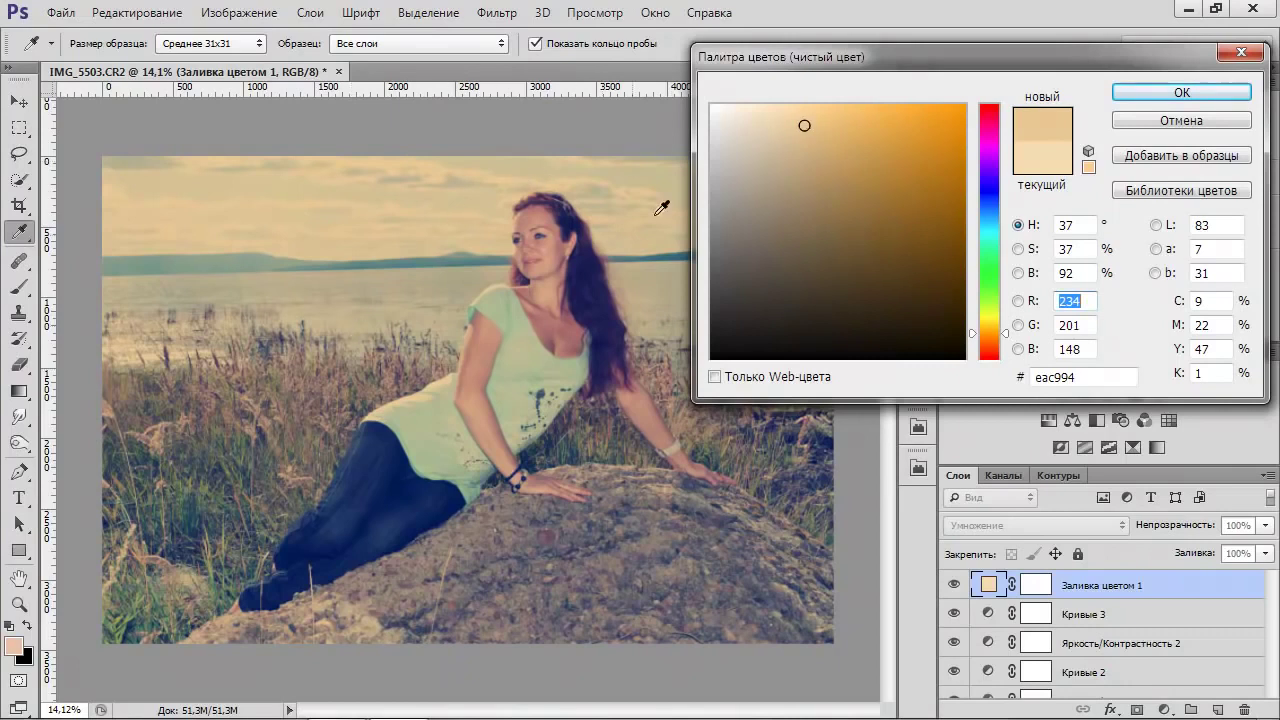
{"action": "left_click", "coordinate": [801, 128]}
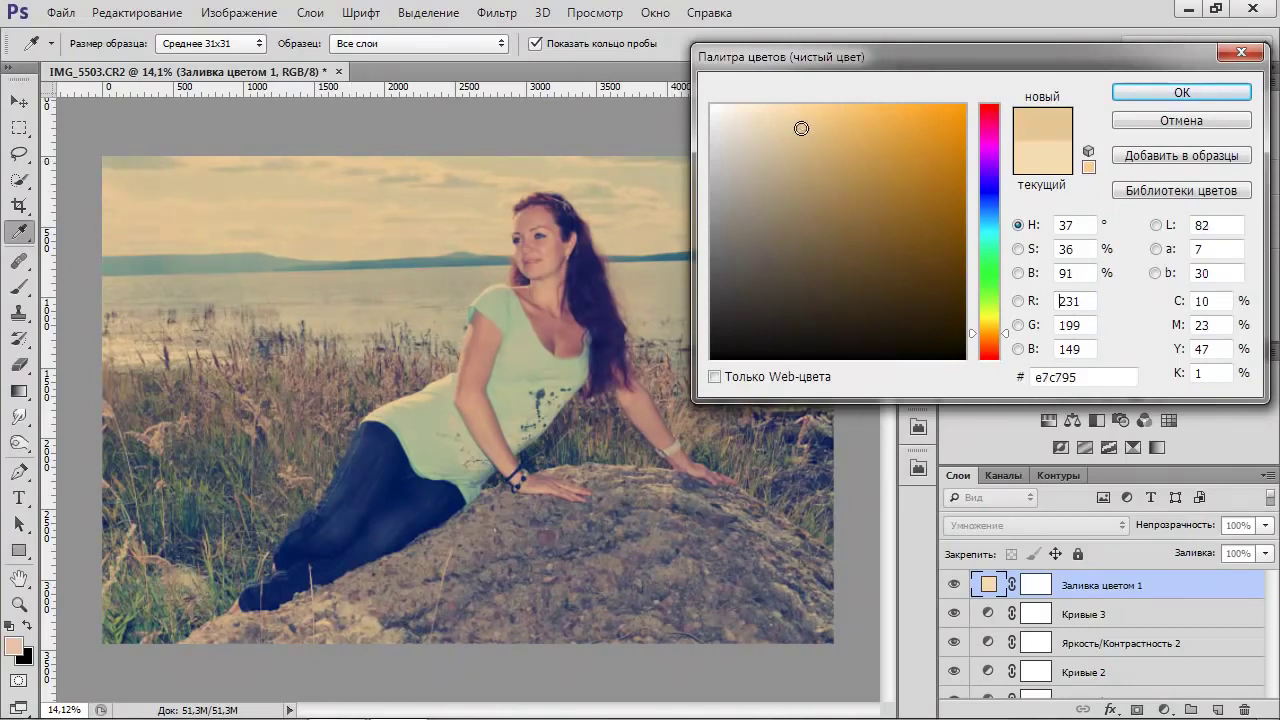
{"action": "left_click", "coordinate": [802, 128]}
{"action": "left_click", "coordinate": [1193, 95]}
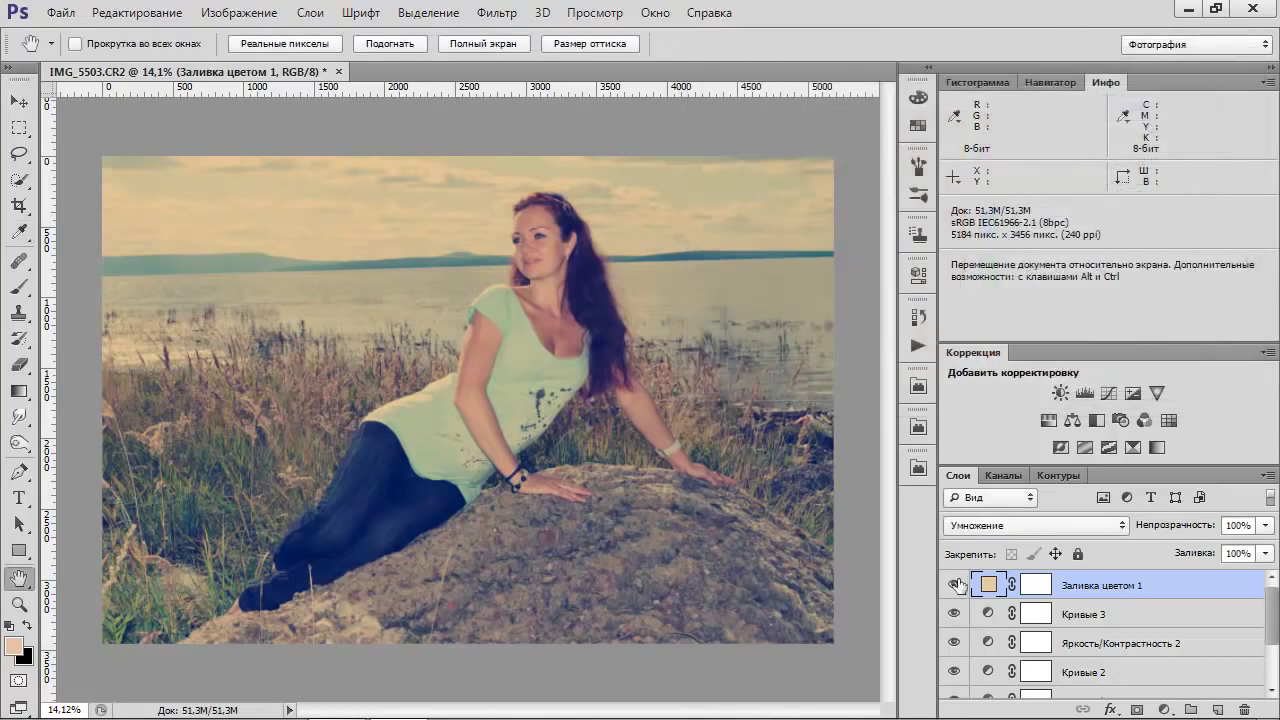
{"action": "left_click", "coordinate": [954, 585]}
{"action": "left_click", "coordinate": [954, 585]}
- Add a black (#000000) solid colour fill layer above Заливка цветом 1
{"action": "left_click", "coordinate": [1164, 709]}
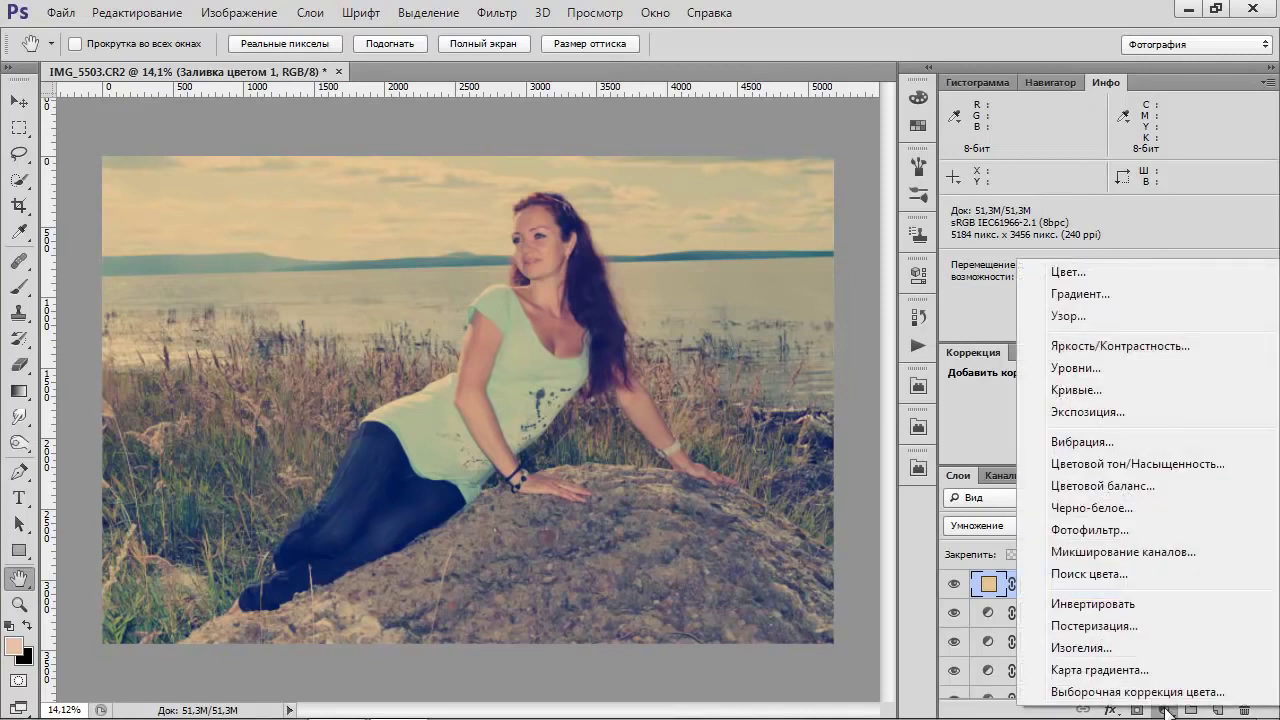
{"action": "left_click", "coordinate": [1073, 279]}
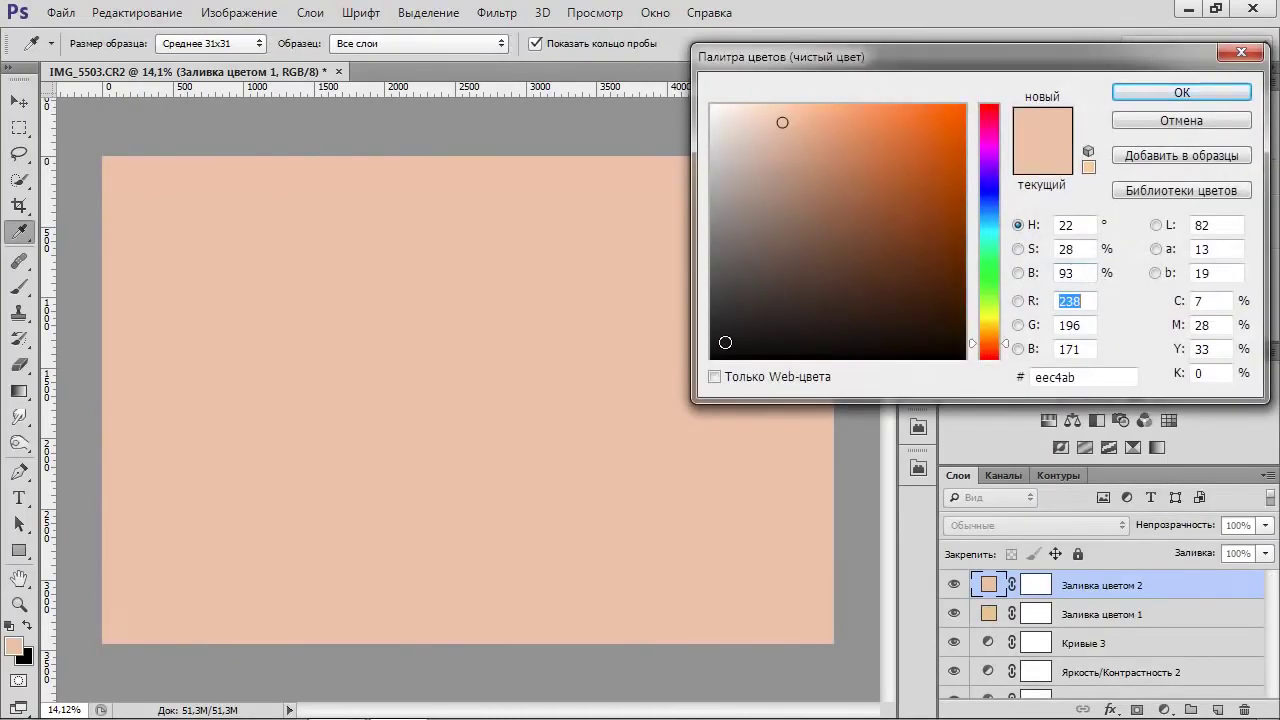
{"action": "left_click_drag", "start_coordinate": [720, 346], "coordinate": [694, 378]}
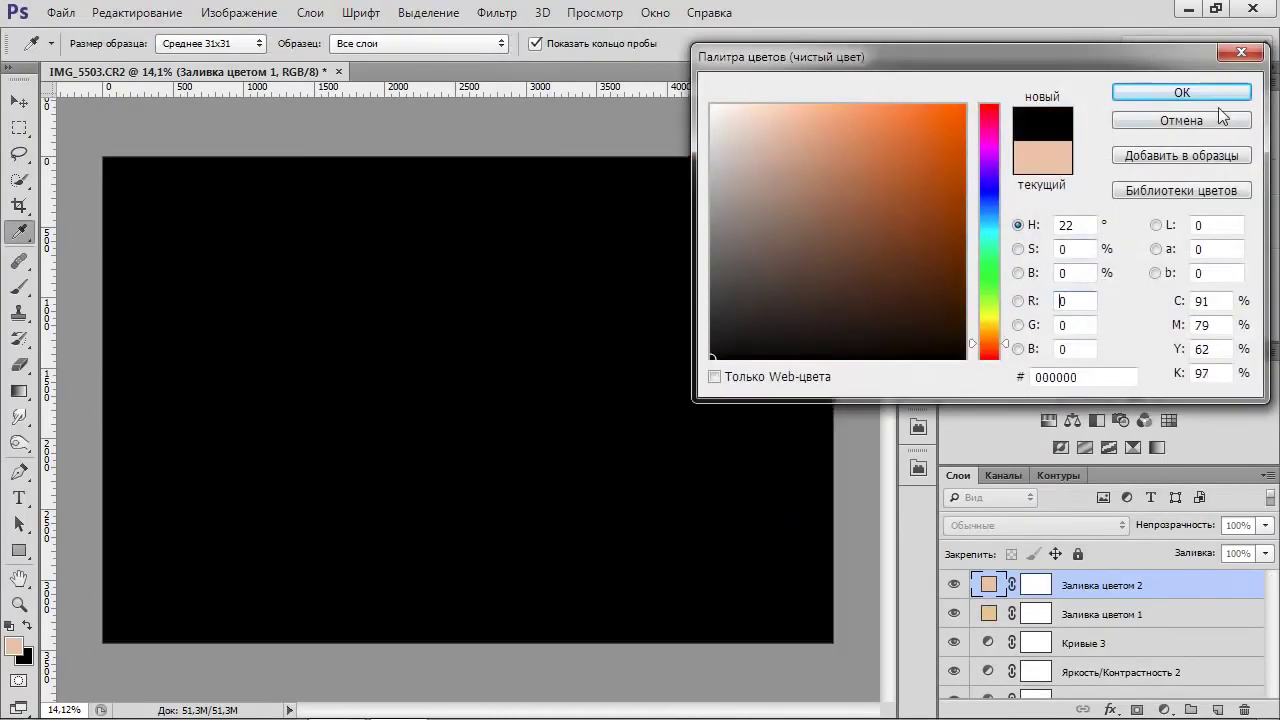
{"action": "left_click", "coordinate": [1183, 93]}
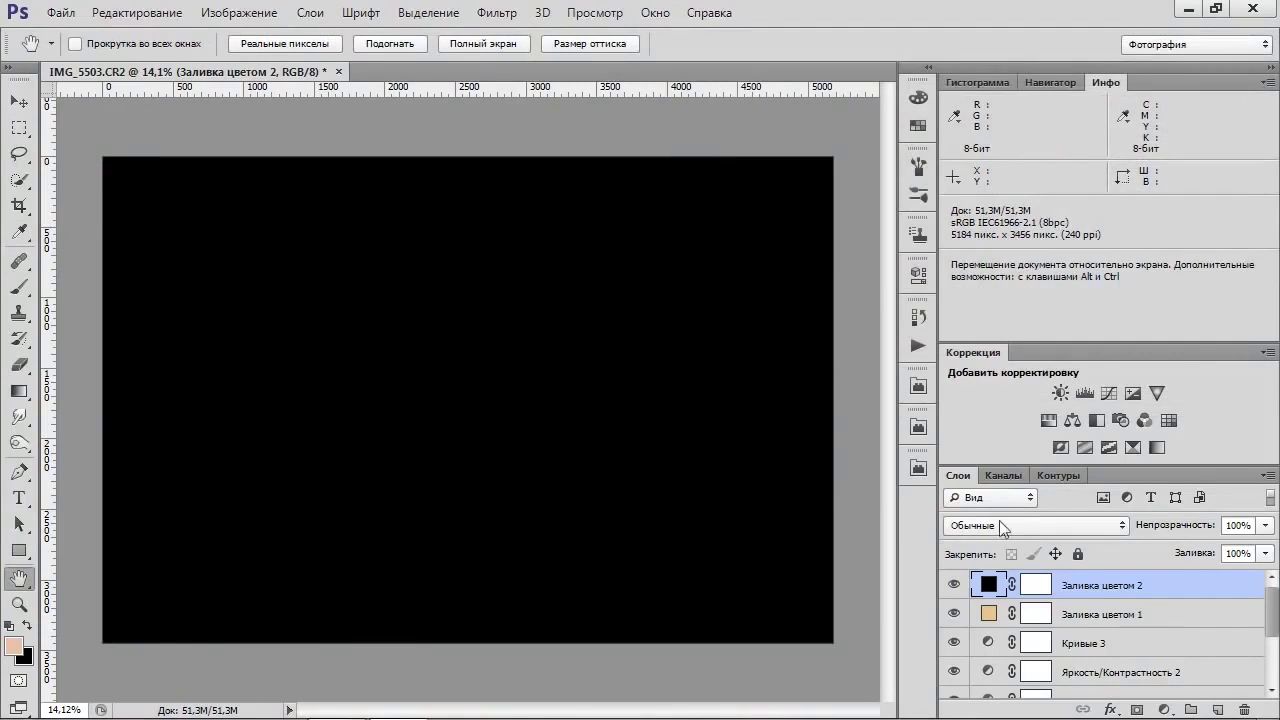
- Scale the black fill layer's mask proportionally to 95% and invert it so the black forms a border around the photo
{"action": "left_click", "coordinate": [1036, 585]}
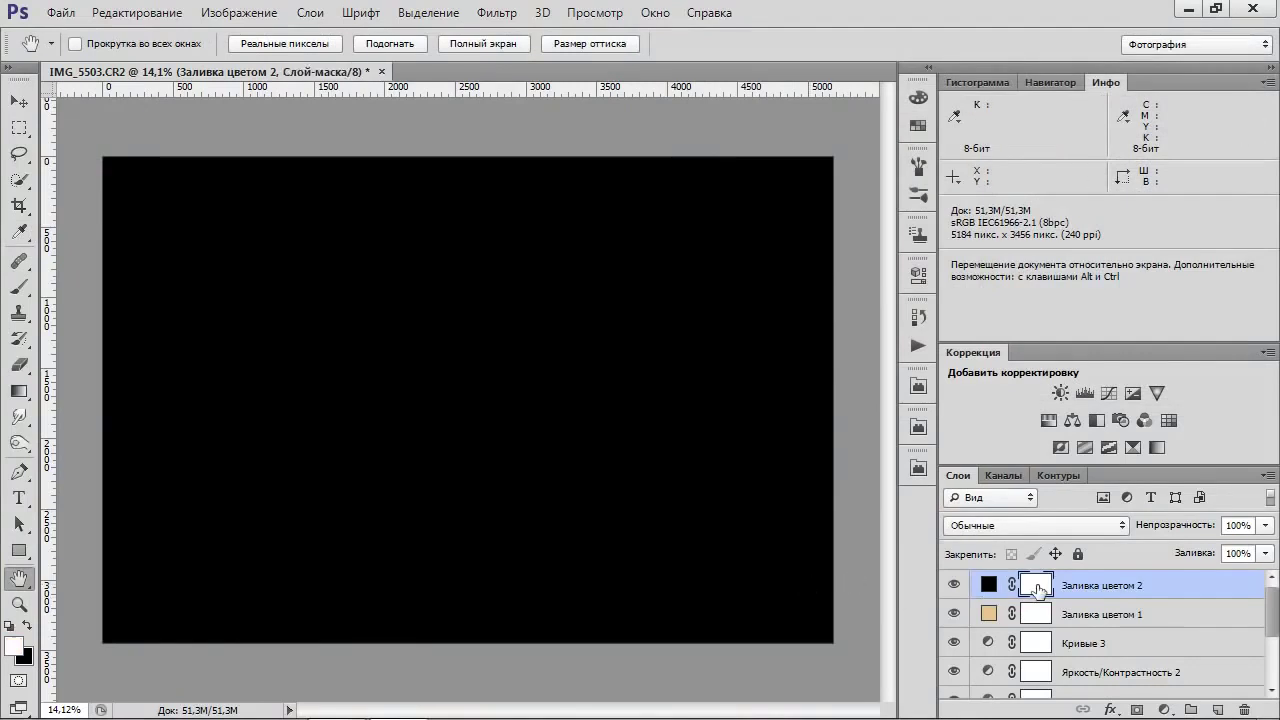
{"action": "key", "text": "ctrl+a"}
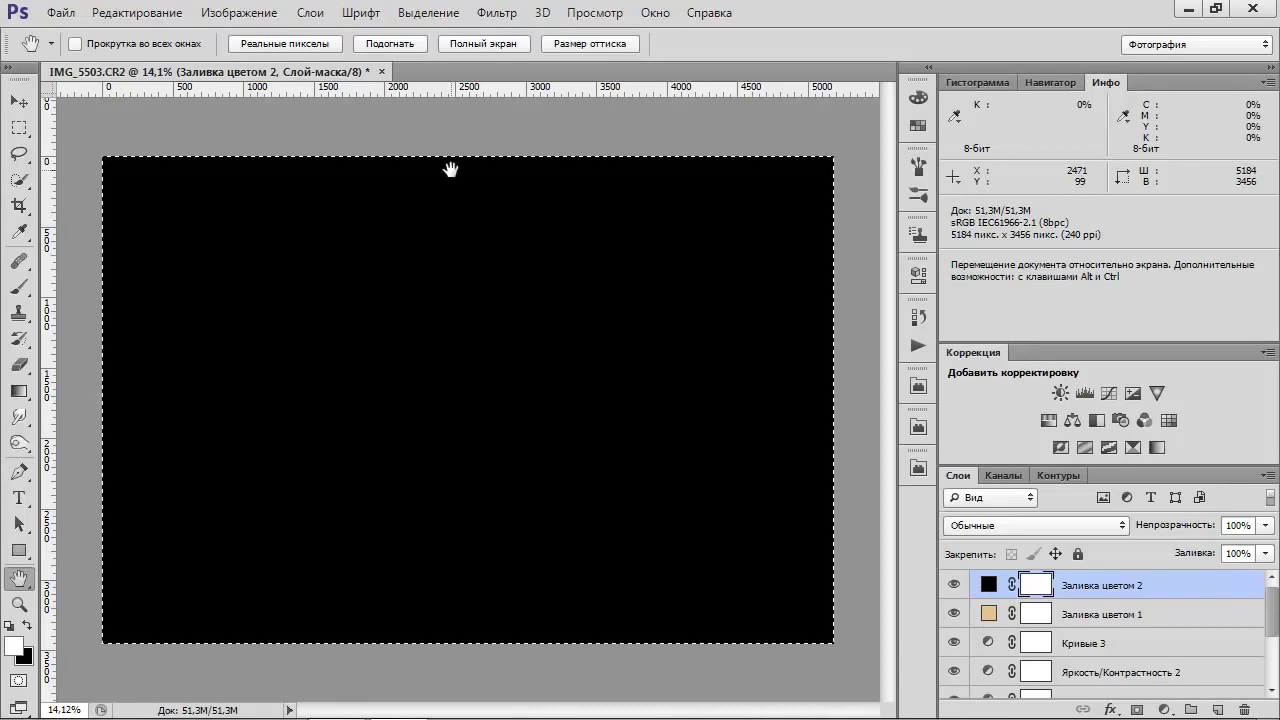
{"action": "key", "text": "ctrl+t"}
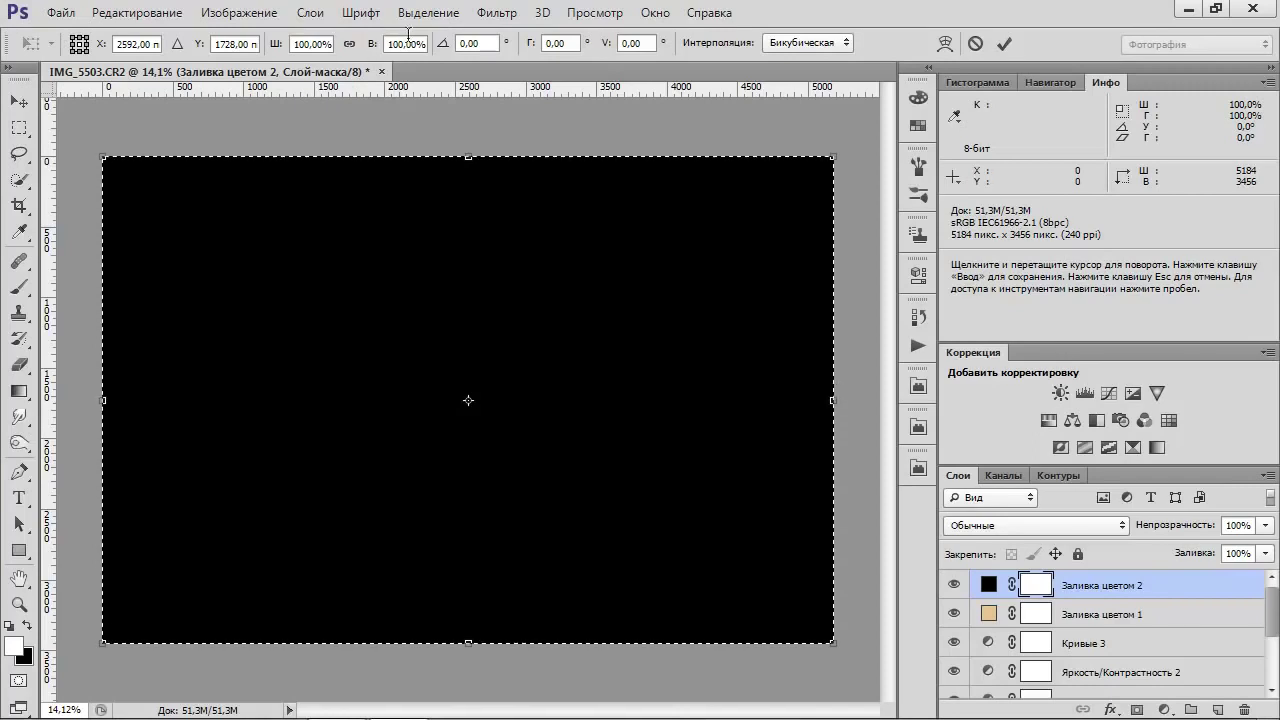
{"action": "left_click", "coordinate": [350, 45]}
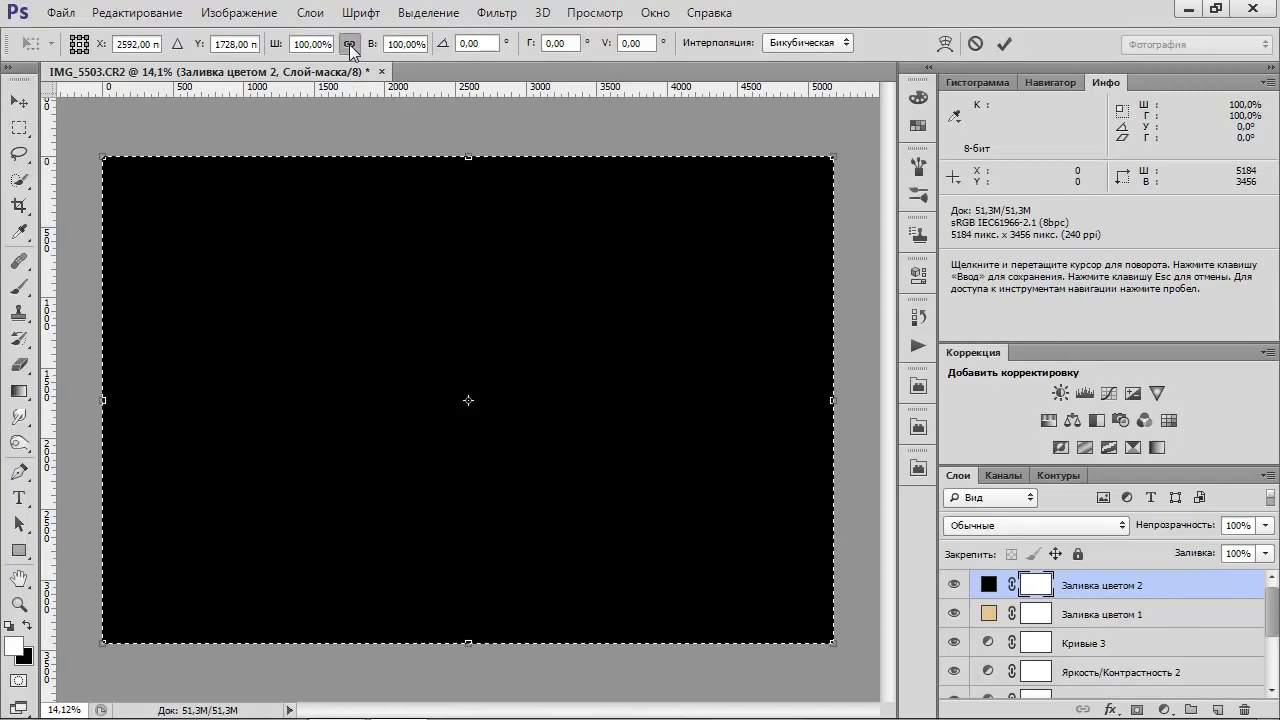
{"action": "left_click_drag", "start_coordinate": [292, 44], "coordinate": [336, 44]}
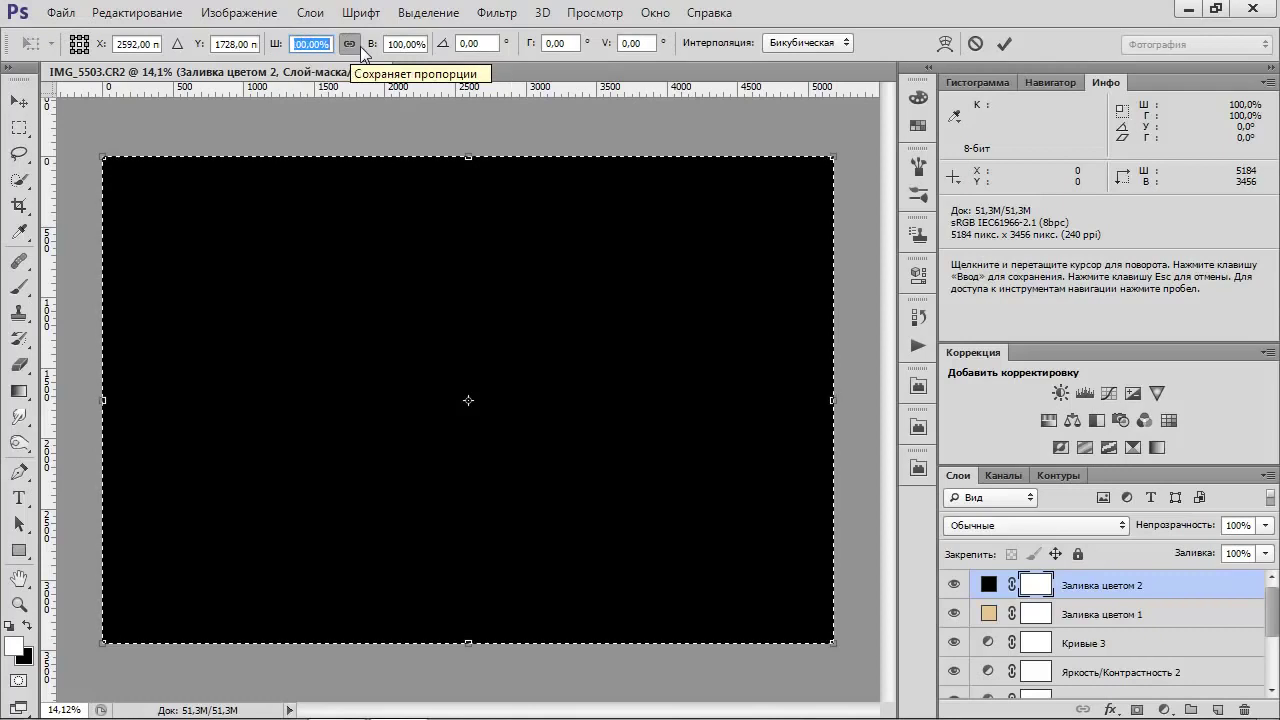
{"action": "type", "text": "95"}
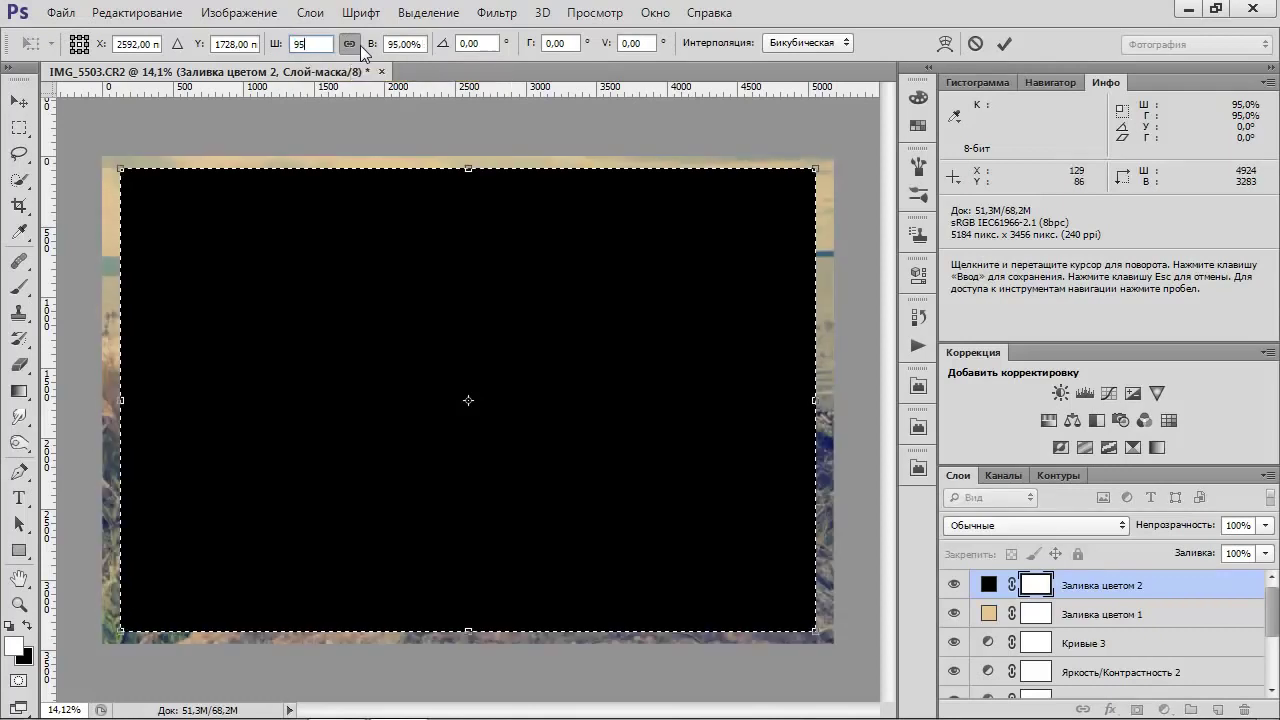
{"action": "key", "text": "Return"}
{"action": "key", "text": "h"}
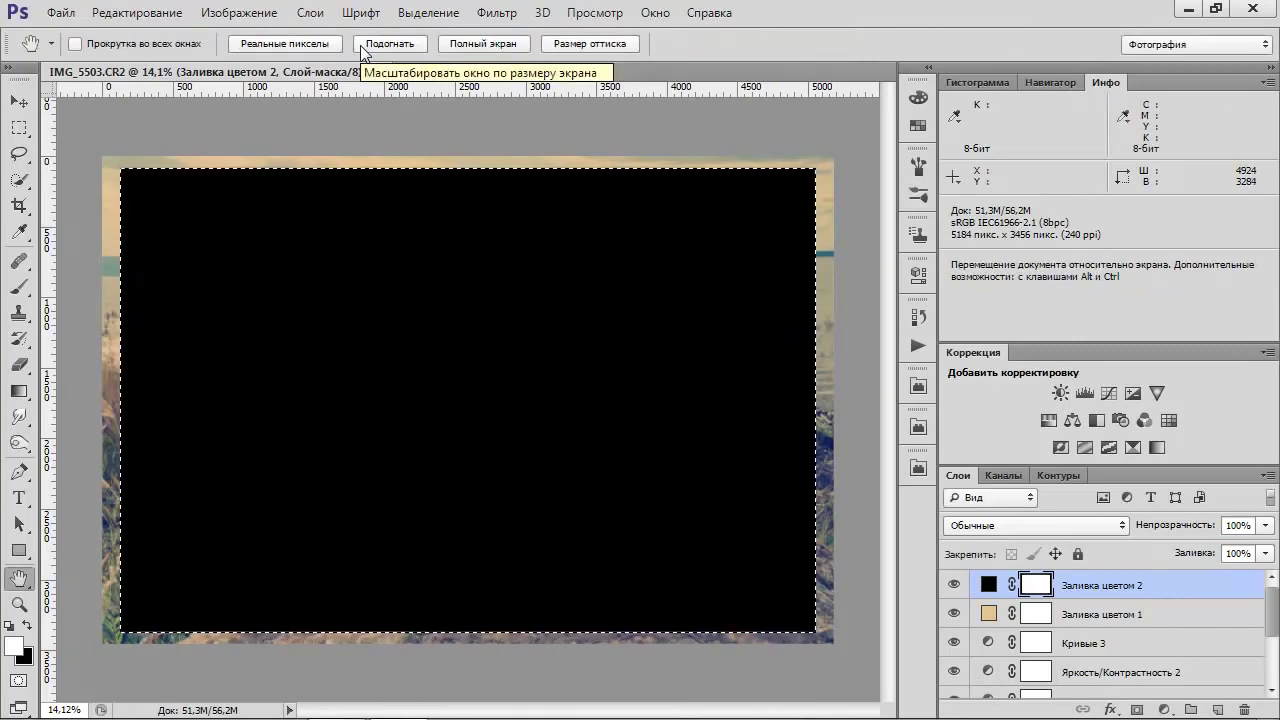
{"action": "key", "text": "ctrl+d"}
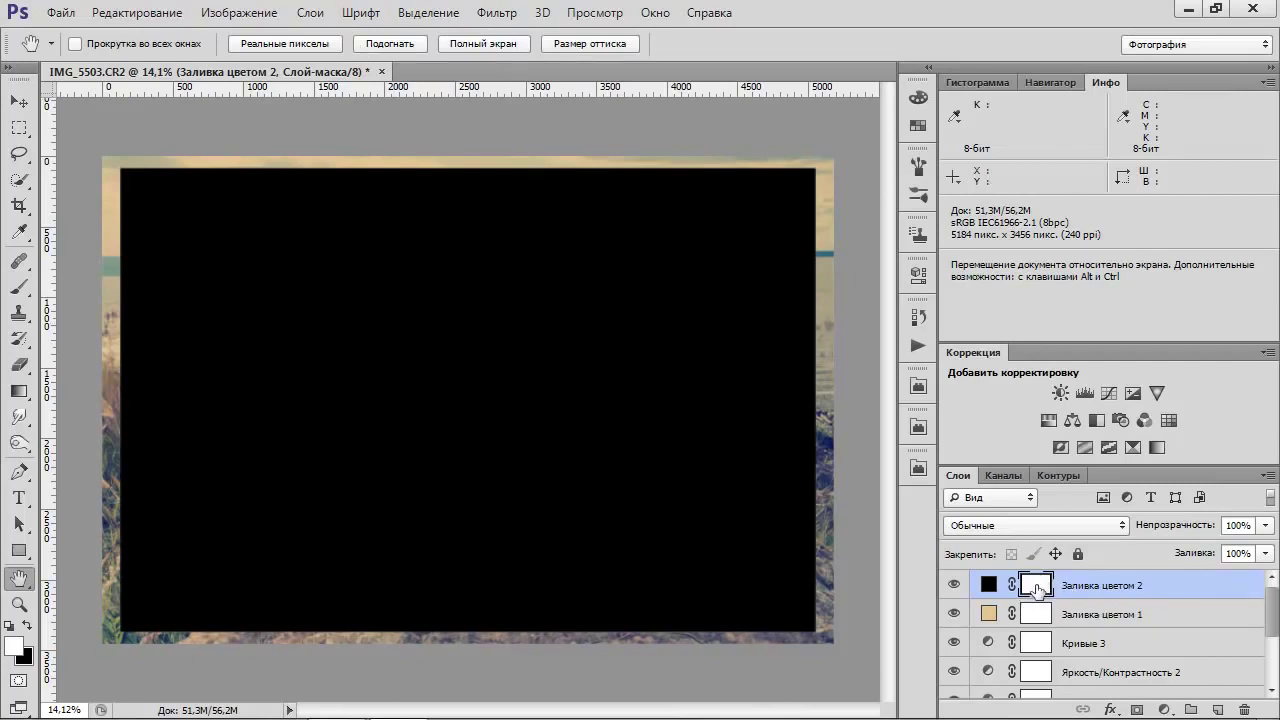
{"action": "key", "text": "ctrl+i"}
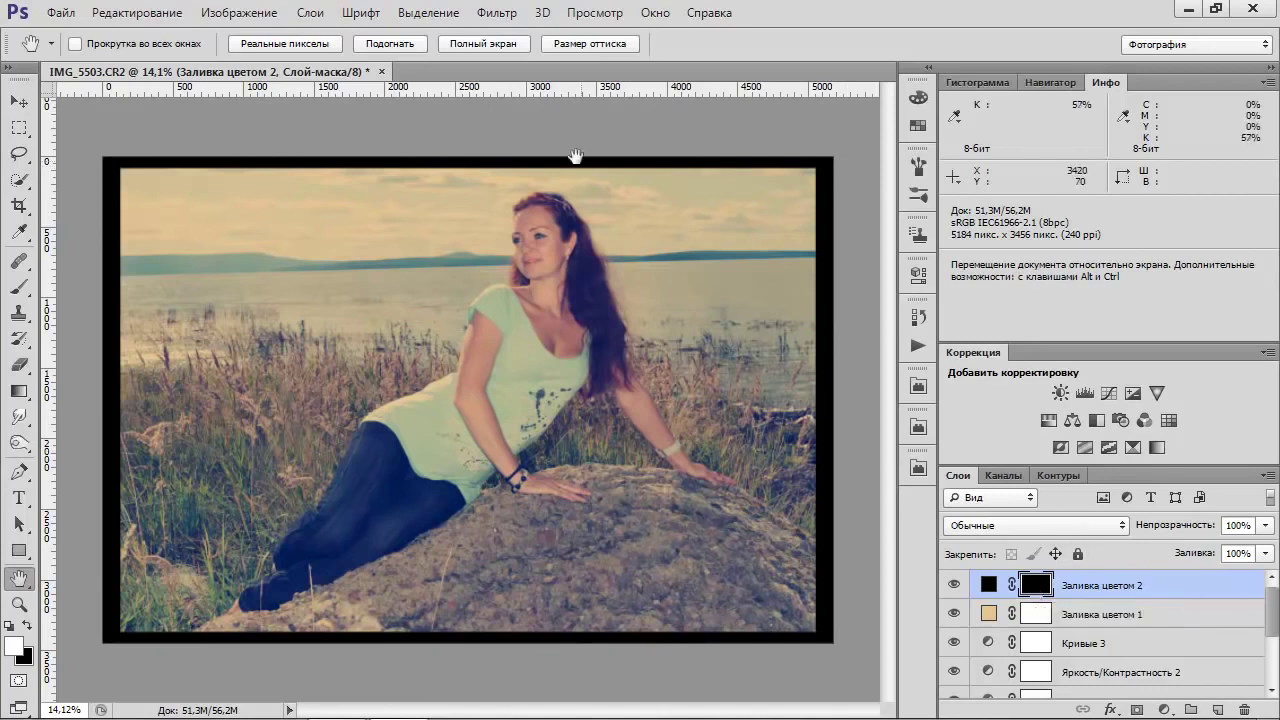
- Blur the mask of Заливка цветом 2 with Gaussian Blur at a radius of 194.6 pixels to soften the black border into a vignette
{"action": "left_click", "coordinate": [497, 13]}
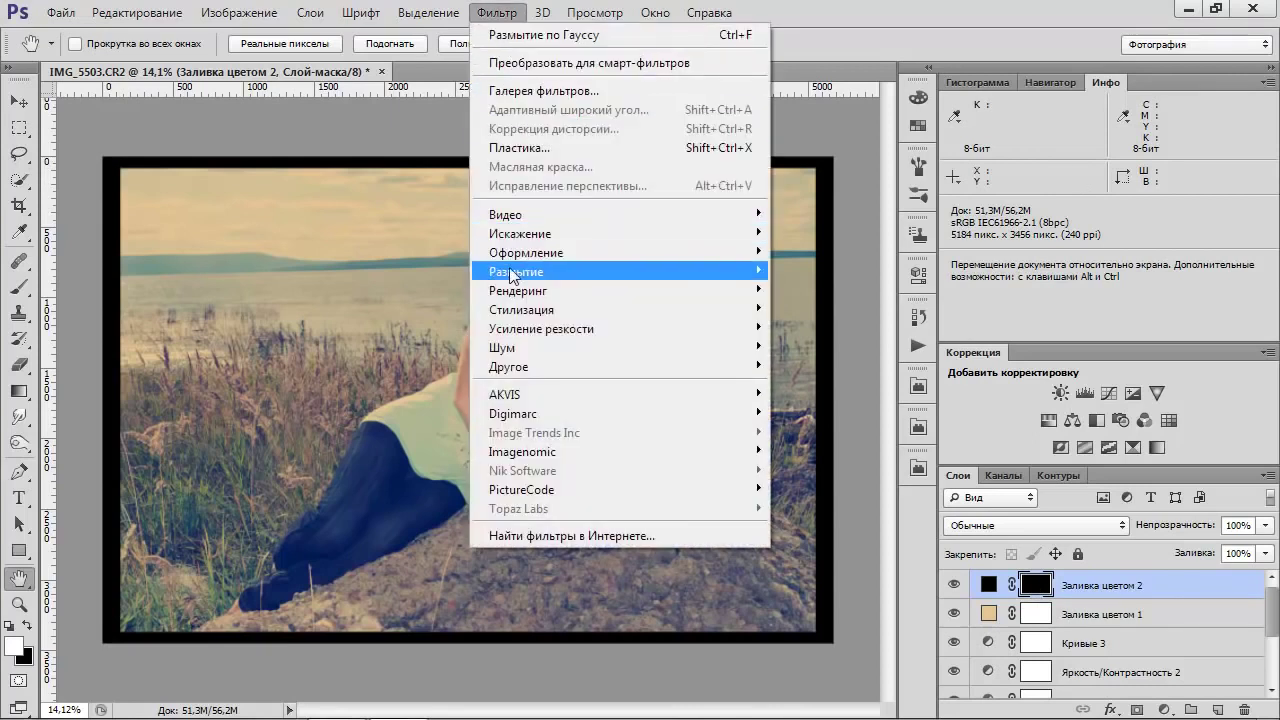
{"action": "mouse_move", "coordinate": [512, 278]}
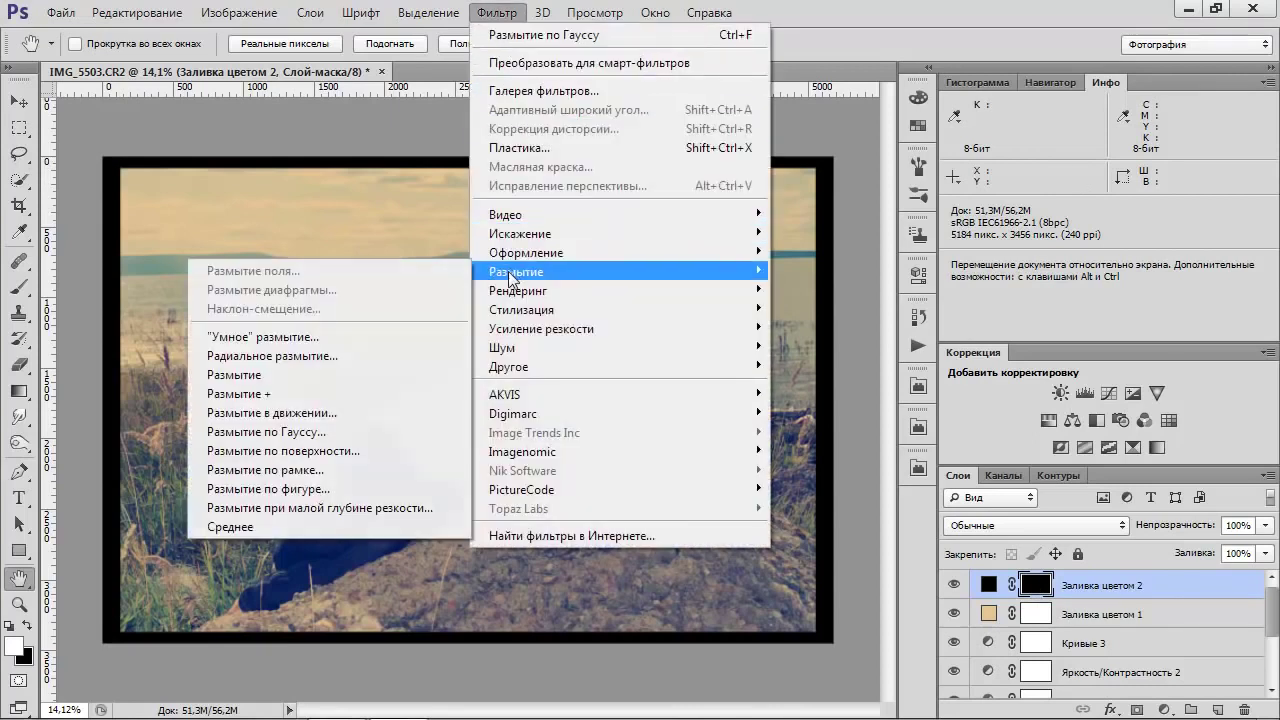
{"action": "left_click", "coordinate": [277, 432]}
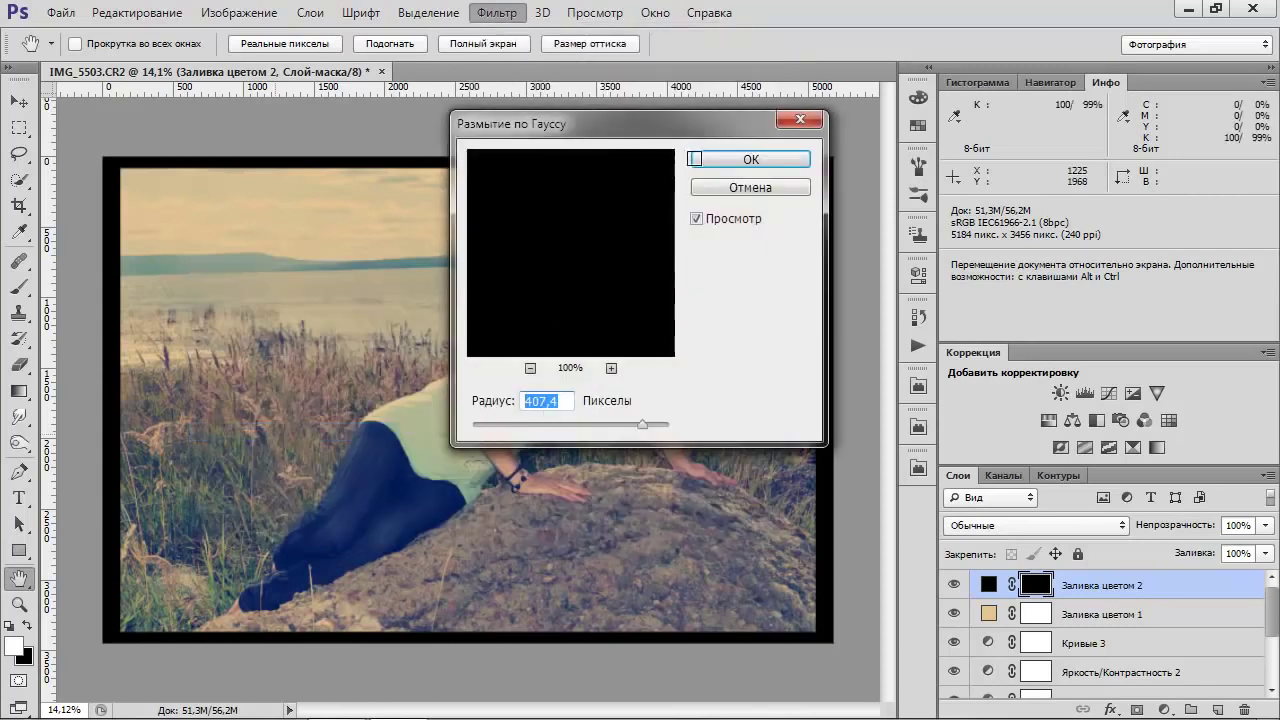
{"action": "left_click_drag", "start_coordinate": [645, 121], "coordinate": [887, 87]}
{"action": "left_click_drag", "start_coordinate": [866, 393], "coordinate": [862, 391]}
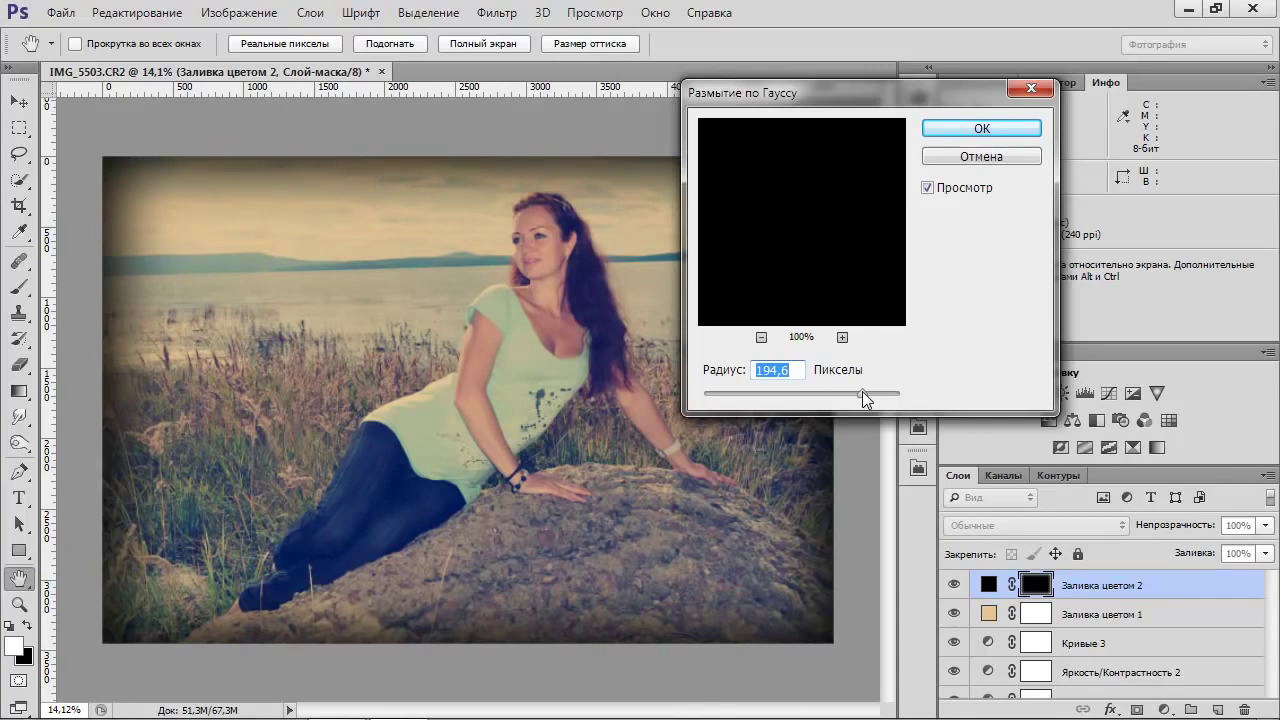
{"action": "left_click", "coordinate": [944, 131]}
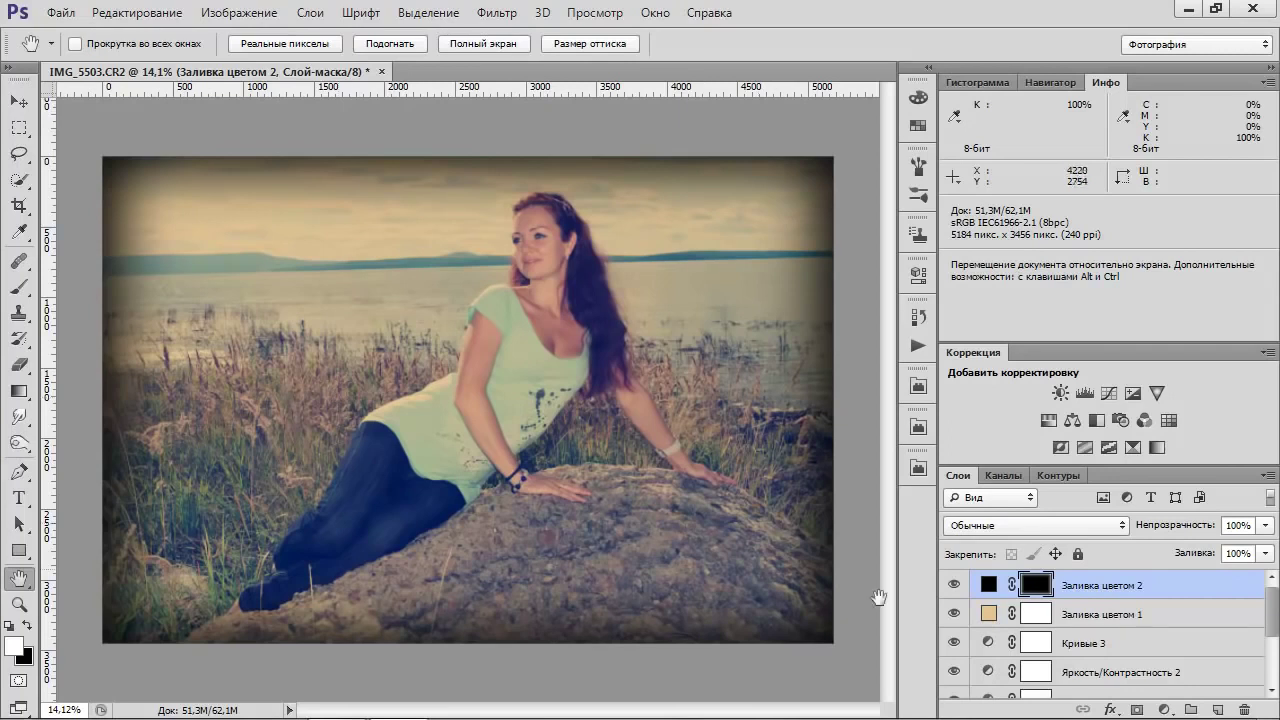
- Set Заливка цветом 2 to the Soft Light (Мягкий свет) blend mode at 100% opacity and compare the layer on and off
{"action": "mouse_move", "coordinate": [1177, 531]}
{"action": "left_mouse_down"}
{"action": "mouse_move", "coordinate": [1166, 530]}
{"action": "mouse_move", "coordinate": [1183, 530]}
{"action": "left_mouse_up"}
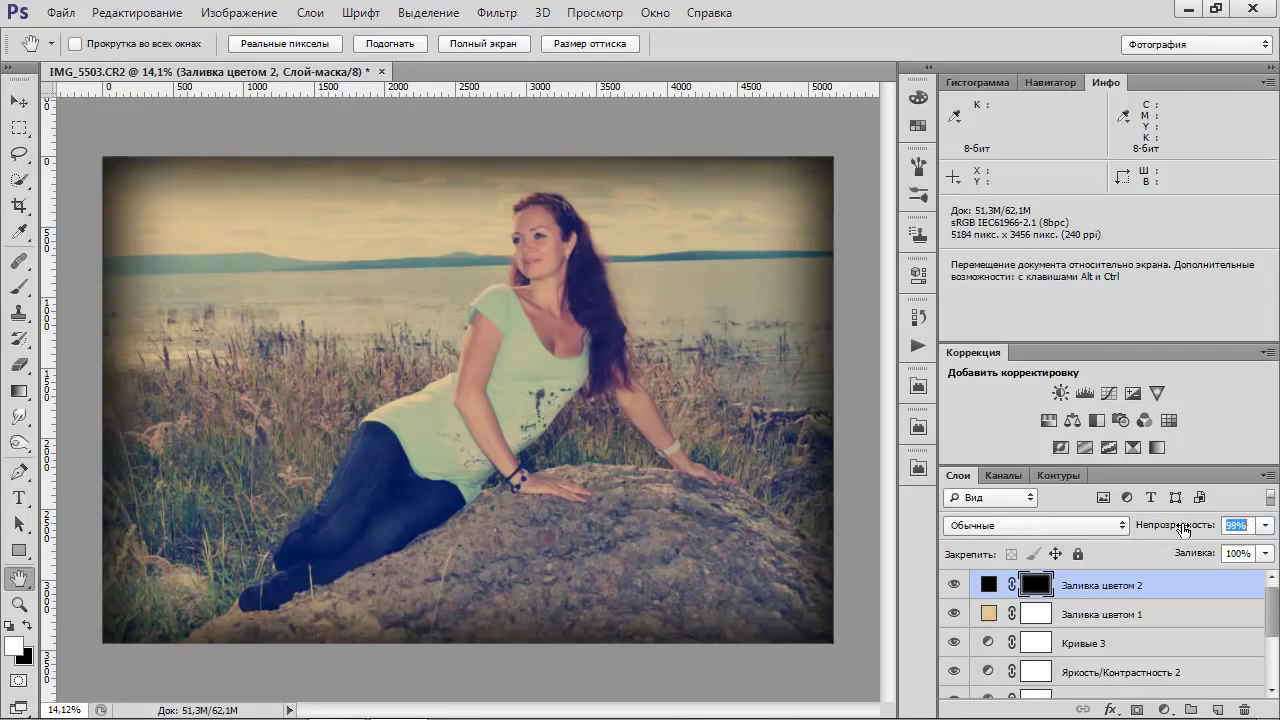
{"action": "left_click", "coordinate": [1070, 530]}
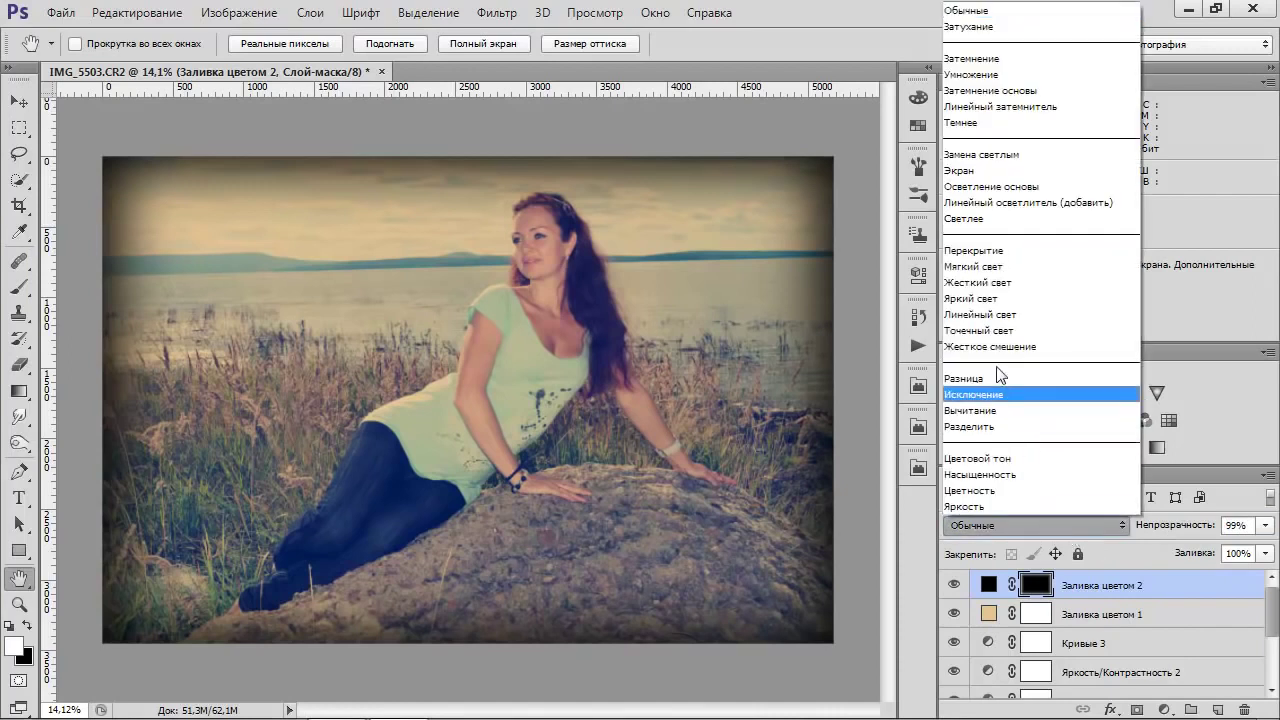
{"action": "left_click", "coordinate": [970, 268]}
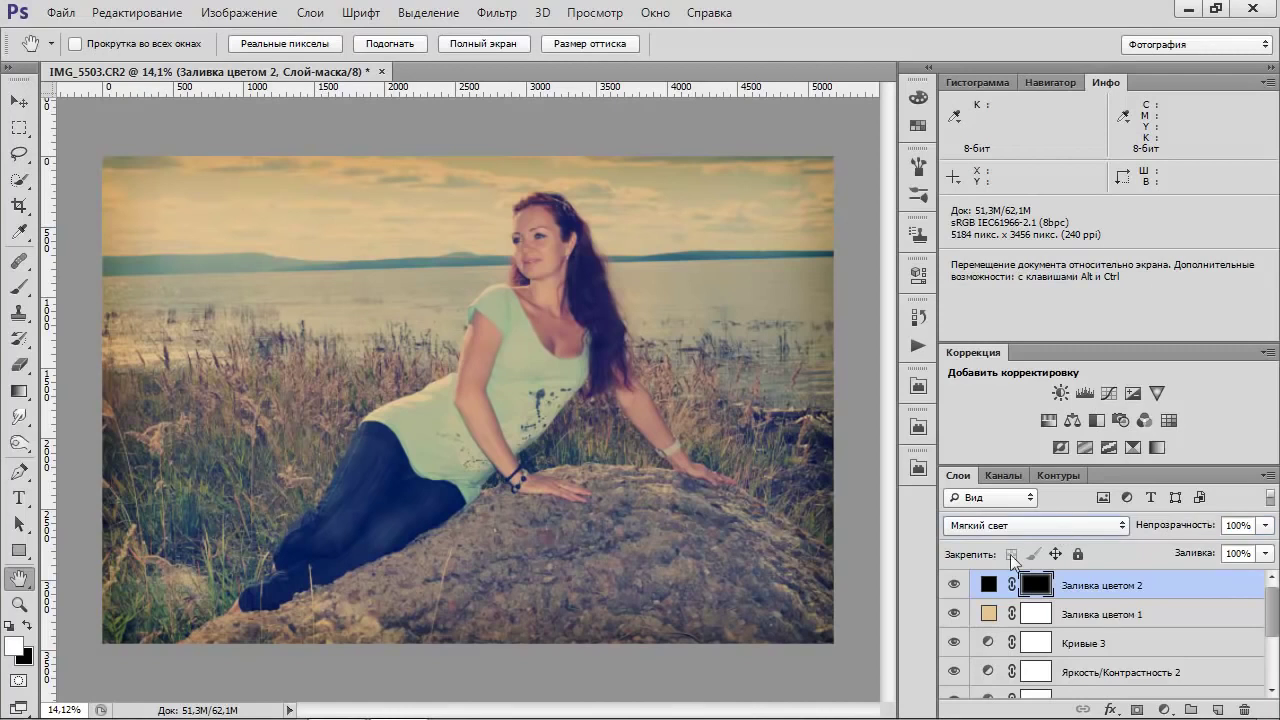
{"action": "left_click", "coordinate": [954, 585]}
{"action": "left_click", "coordinate": [954, 585]}
- Duplicate Заливка цветом 2, set the copy to Multiply (Умножение) at 50% opacity, and compare it on and off
{"action": "left_click_drag", "start_coordinate": [1207, 585], "coordinate": [1217, 709]}
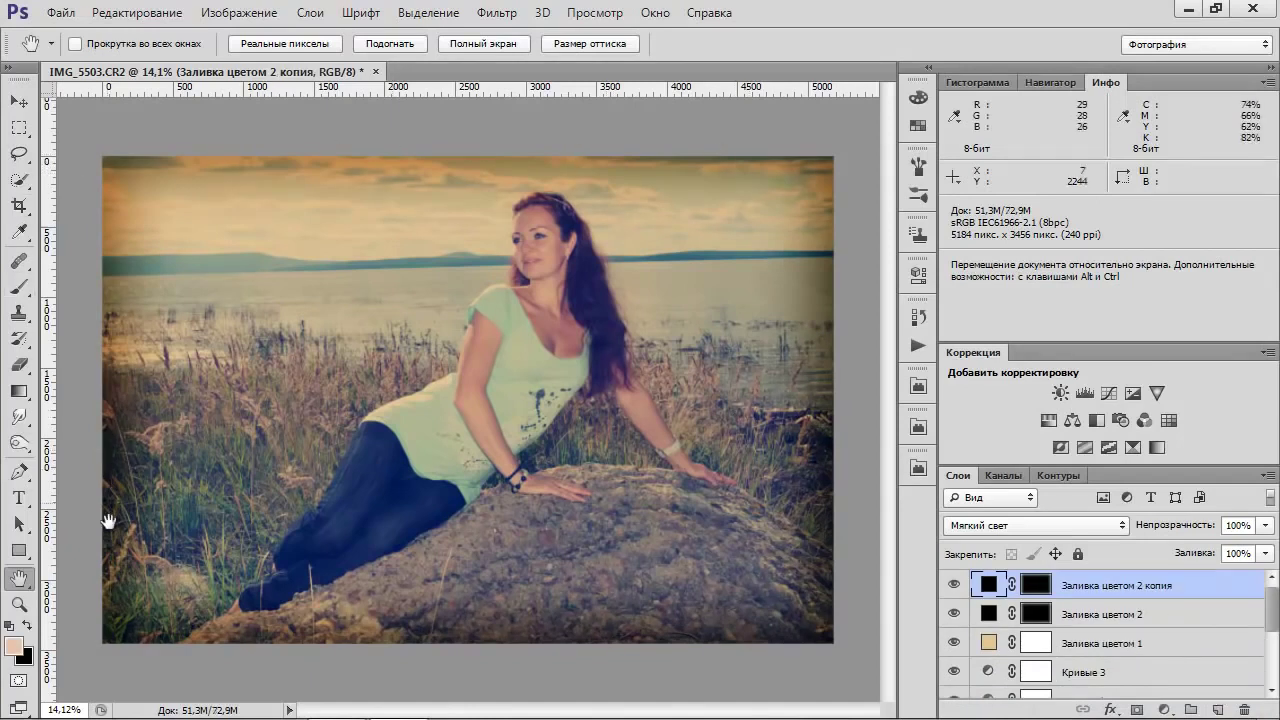
{"action": "left_click", "coordinate": [1021, 525]}
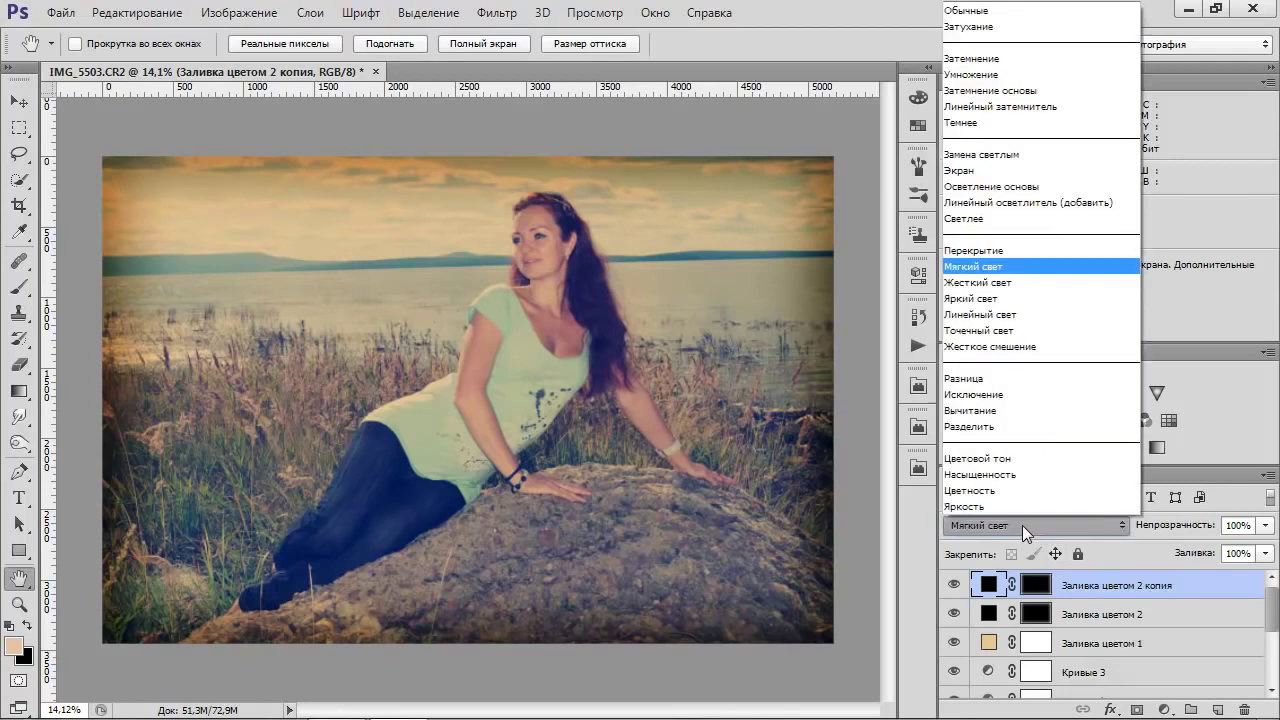
{"action": "left_click", "coordinate": [971, 74]}
{"action": "left_click_drag", "start_coordinate": [1213, 531], "coordinate": [1146, 531]}
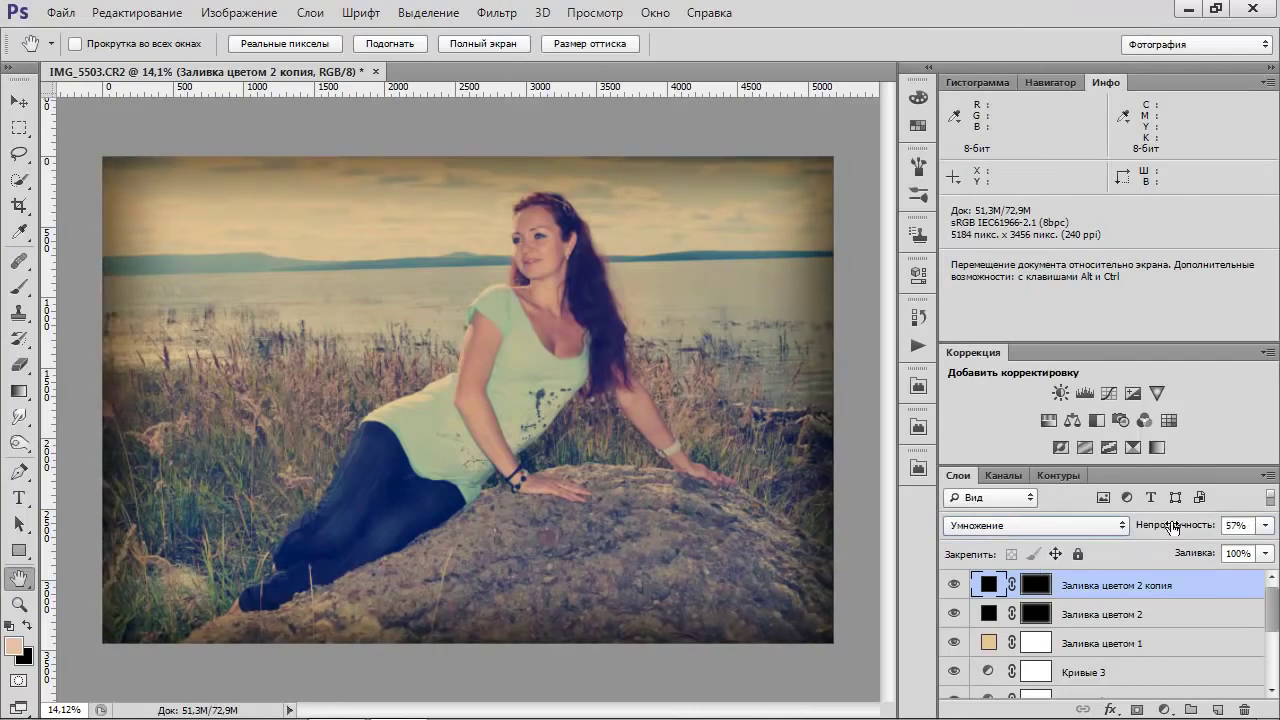
{"action": "left_click", "coordinate": [954, 585]}
{"action": "left_click", "coordinate": [954, 585]}
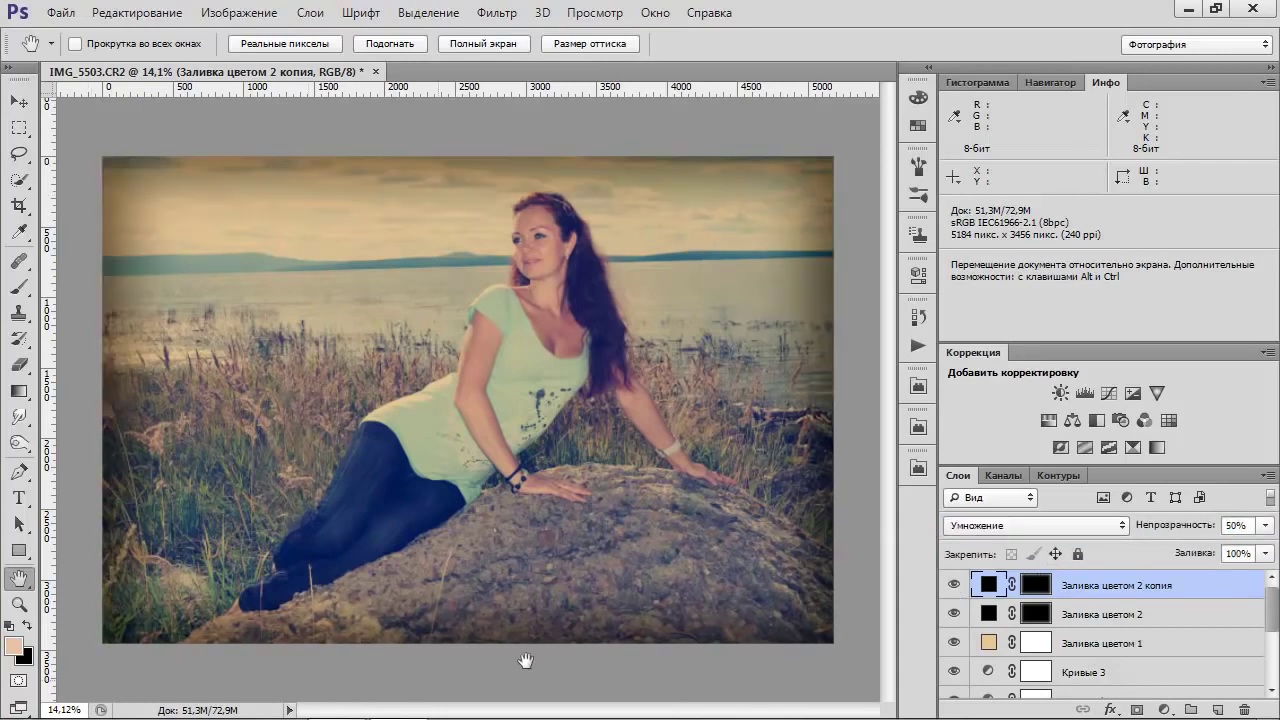
- Apply Gaussian Blur with a radius of 225.1 pixels to the mask of Заливка цветом 2 копия and compare the layer on and off
{"action": "left_click", "coordinate": [1035, 584]}
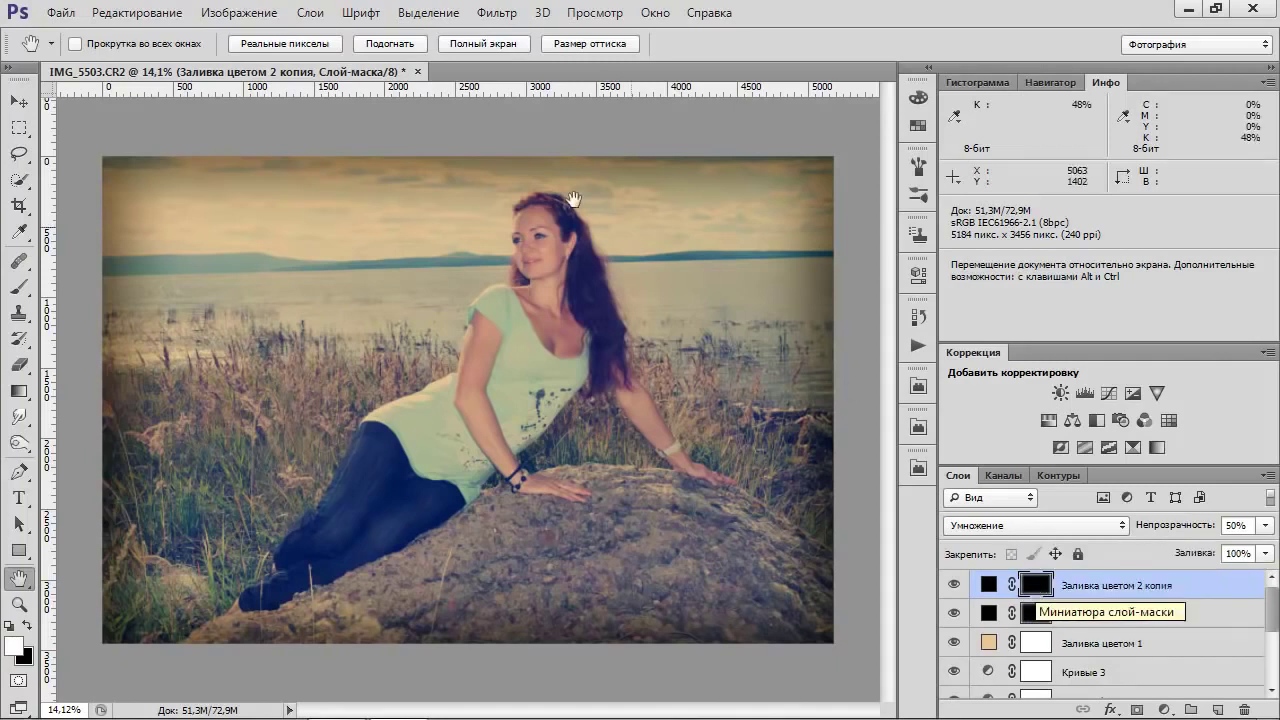
{"action": "left_click", "coordinate": [505, 16]}
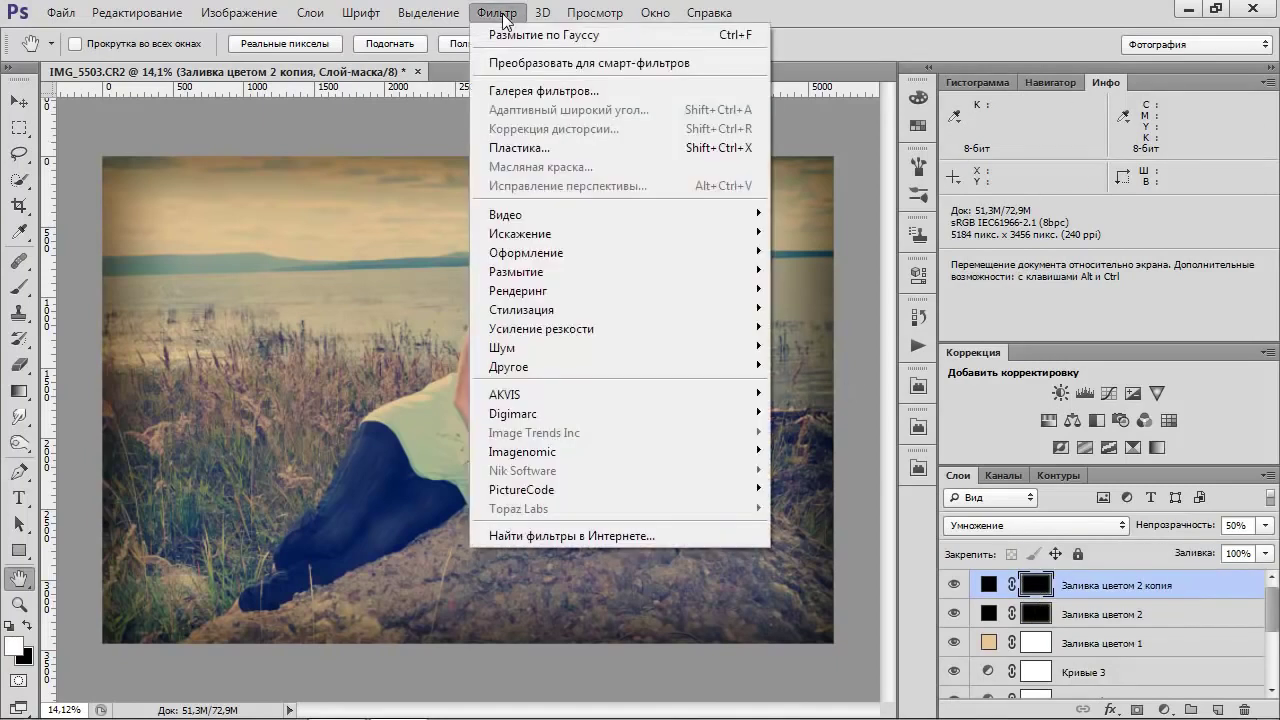
{"action": "mouse_move", "coordinate": [521, 281]}
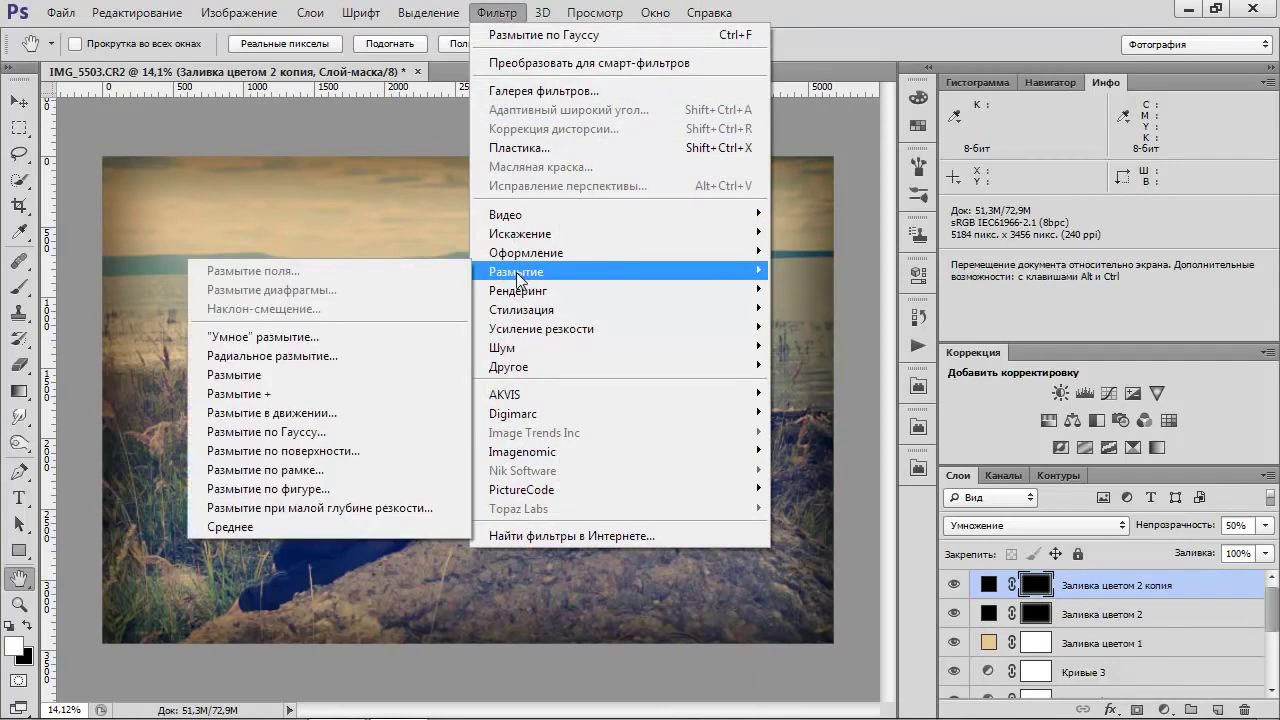
{"action": "left_click", "coordinate": [280, 431]}
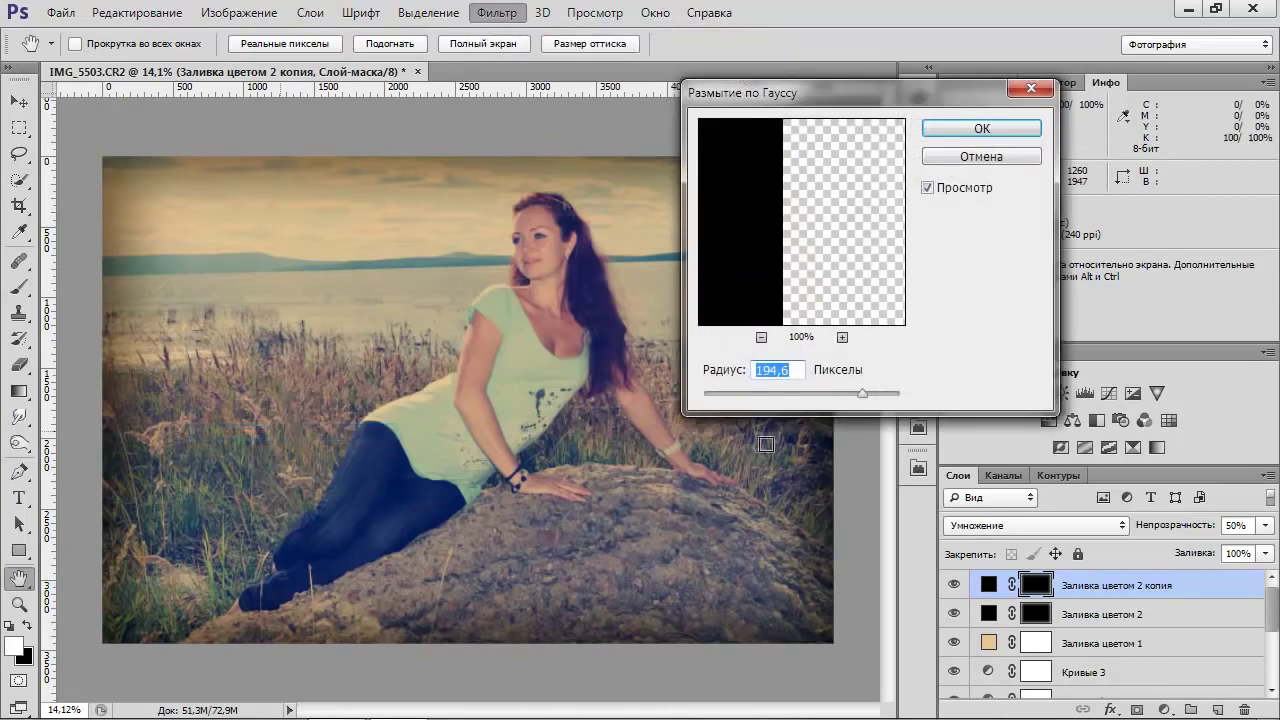
{"action": "left_click_drag", "start_coordinate": [859, 393], "coordinate": [876, 393]}
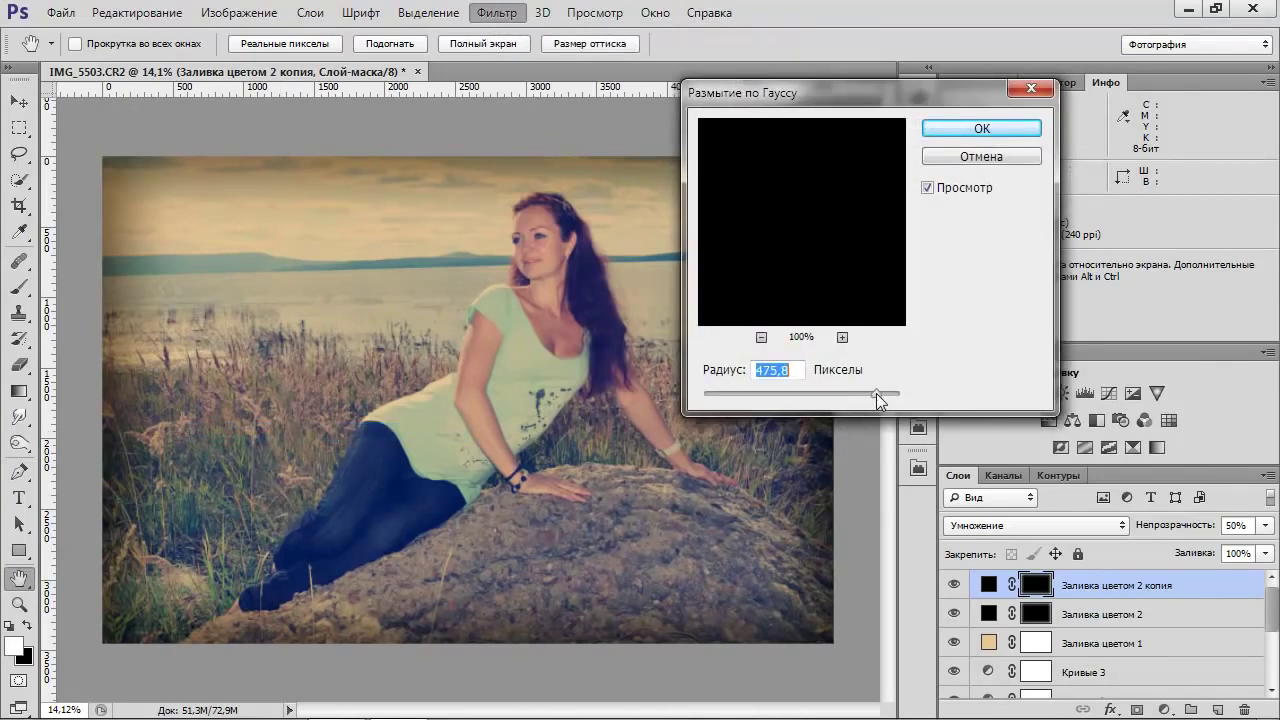
{"action": "left_click_drag", "start_coordinate": [876, 393], "coordinate": [865, 393]}
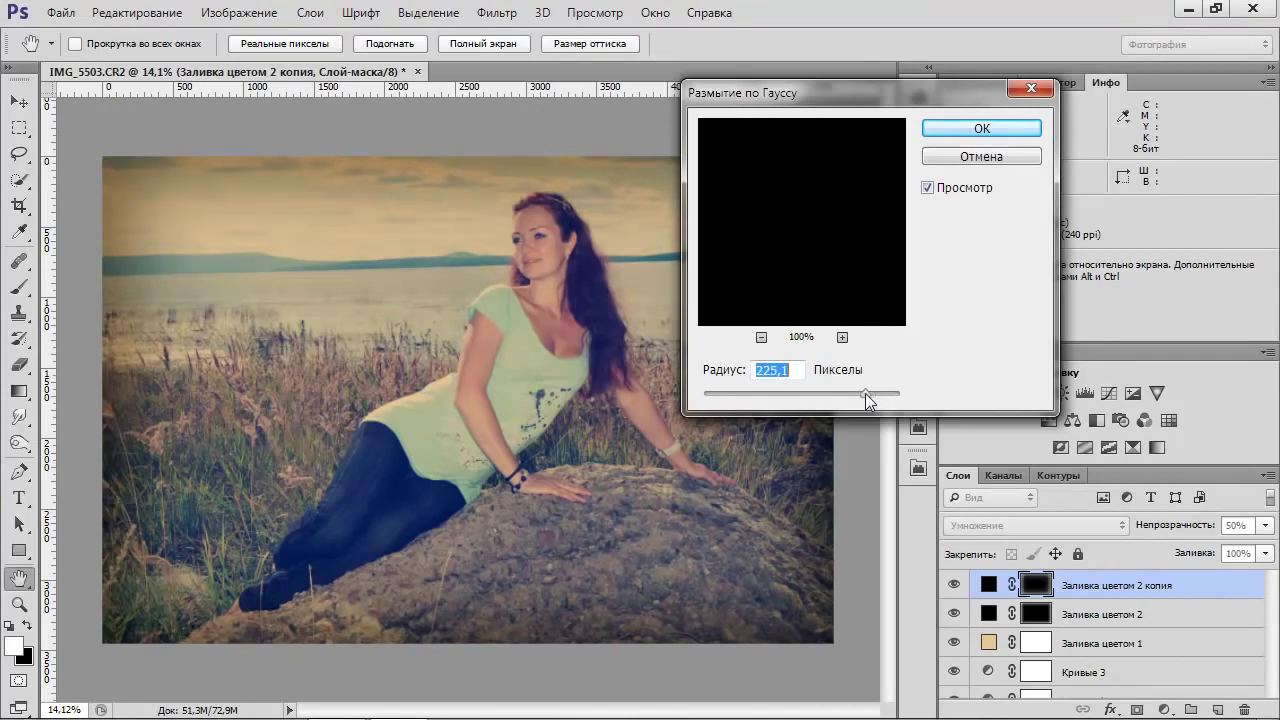
{"action": "left_click", "coordinate": [957, 128]}
{"action": "left_click", "coordinate": [953, 585]}
{"action": "left_click", "coordinate": [953, 585]}
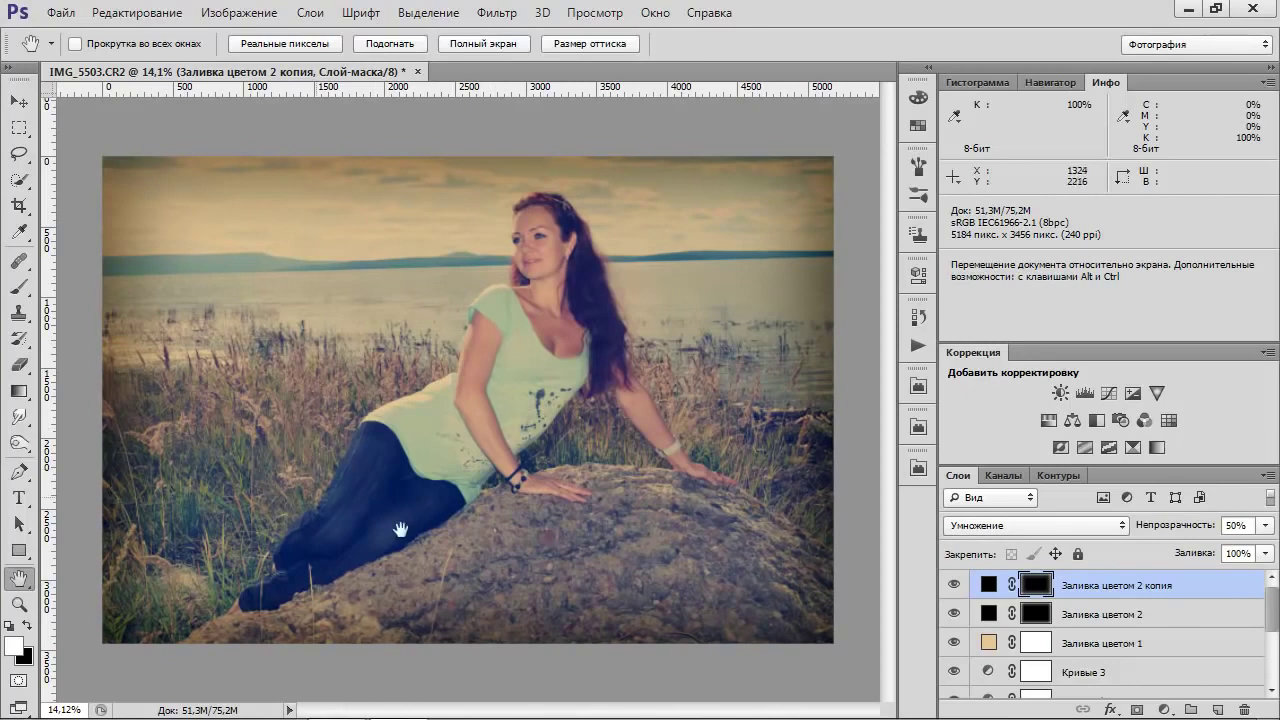
- Add a Curves layer on top with RGB points at input 63/output 58, 127/138 and 191/205, and collapse its properties
{"action": "left_click", "coordinate": [1165, 709]}
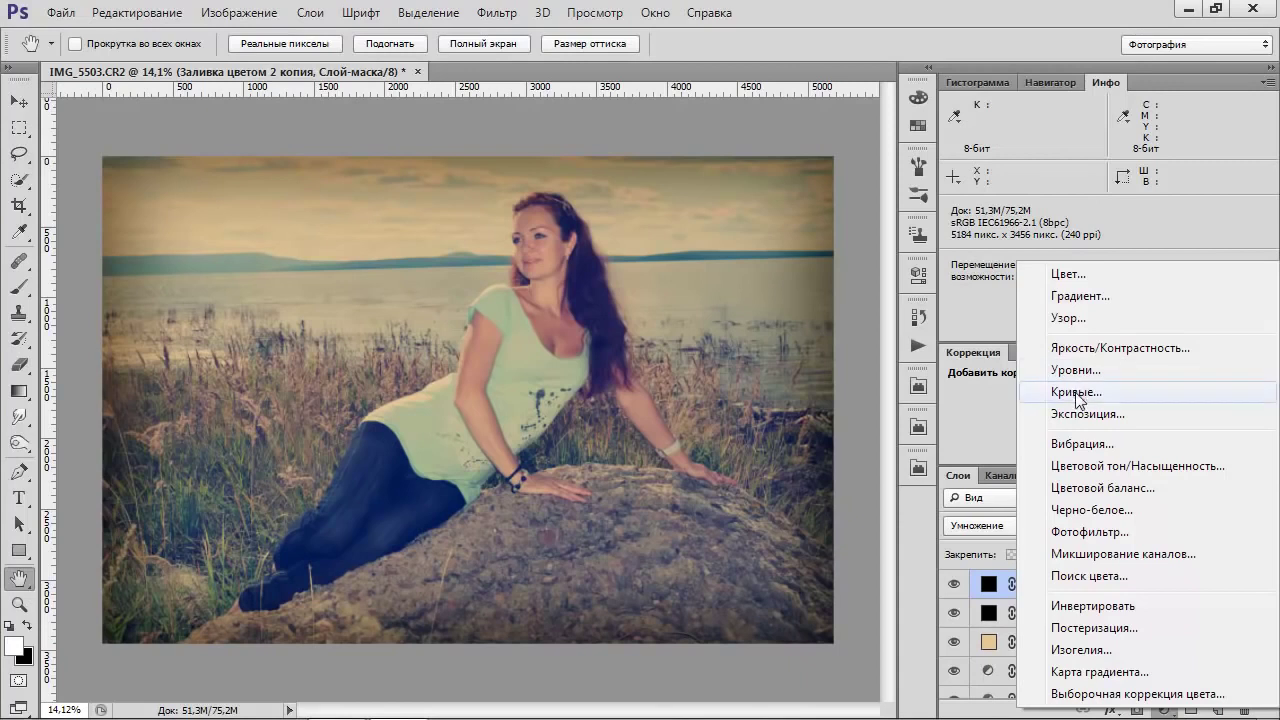
{"action": "left_click", "coordinate": [1078, 400]}
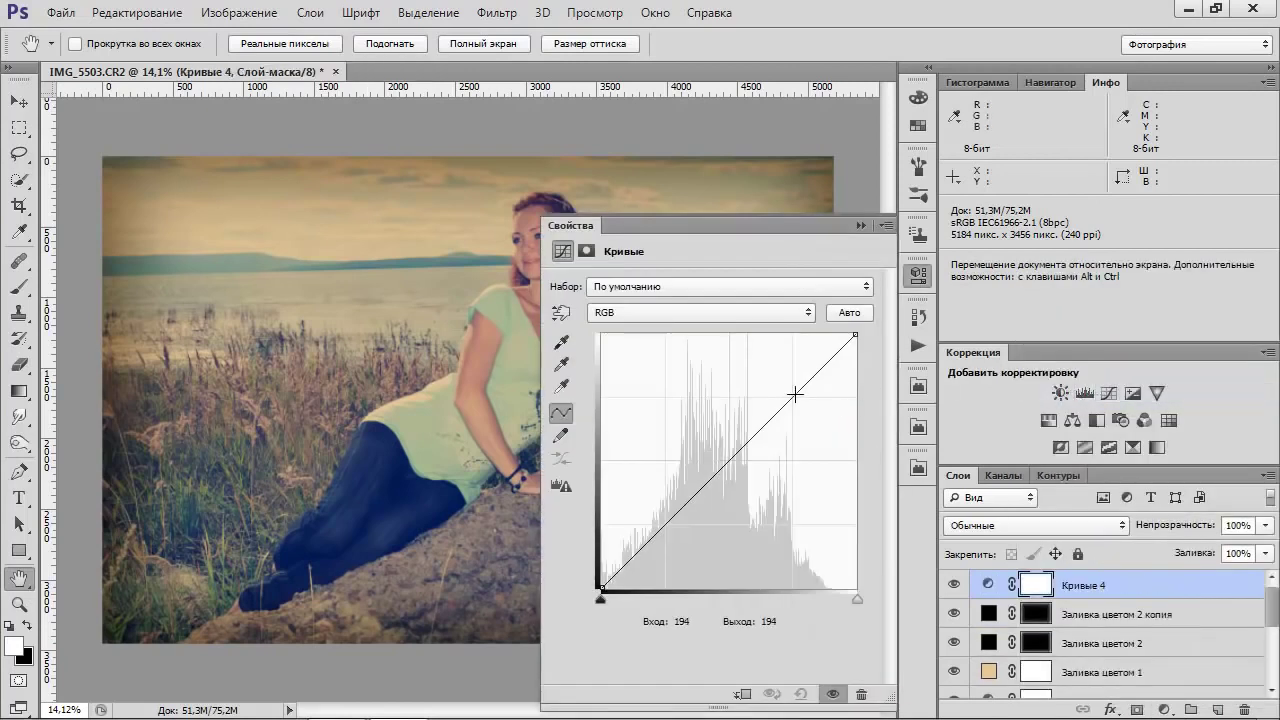
{"action": "left_click_drag", "start_coordinate": [794, 395], "coordinate": [793, 388]}
{"action": "left_click_drag", "start_coordinate": [664, 524], "coordinate": [665, 527]}
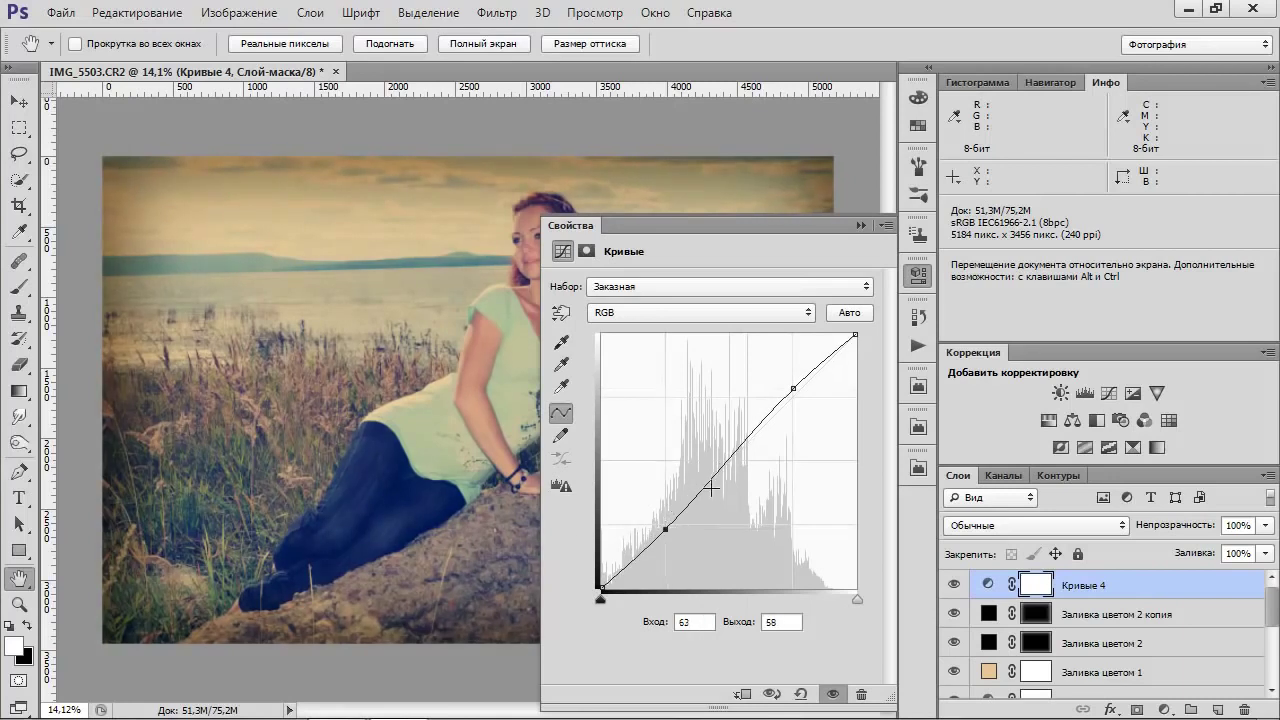
{"action": "left_click", "coordinate": [728, 457]}
{"action": "left_click_drag", "start_coordinate": [728, 457], "coordinate": [728, 451]}
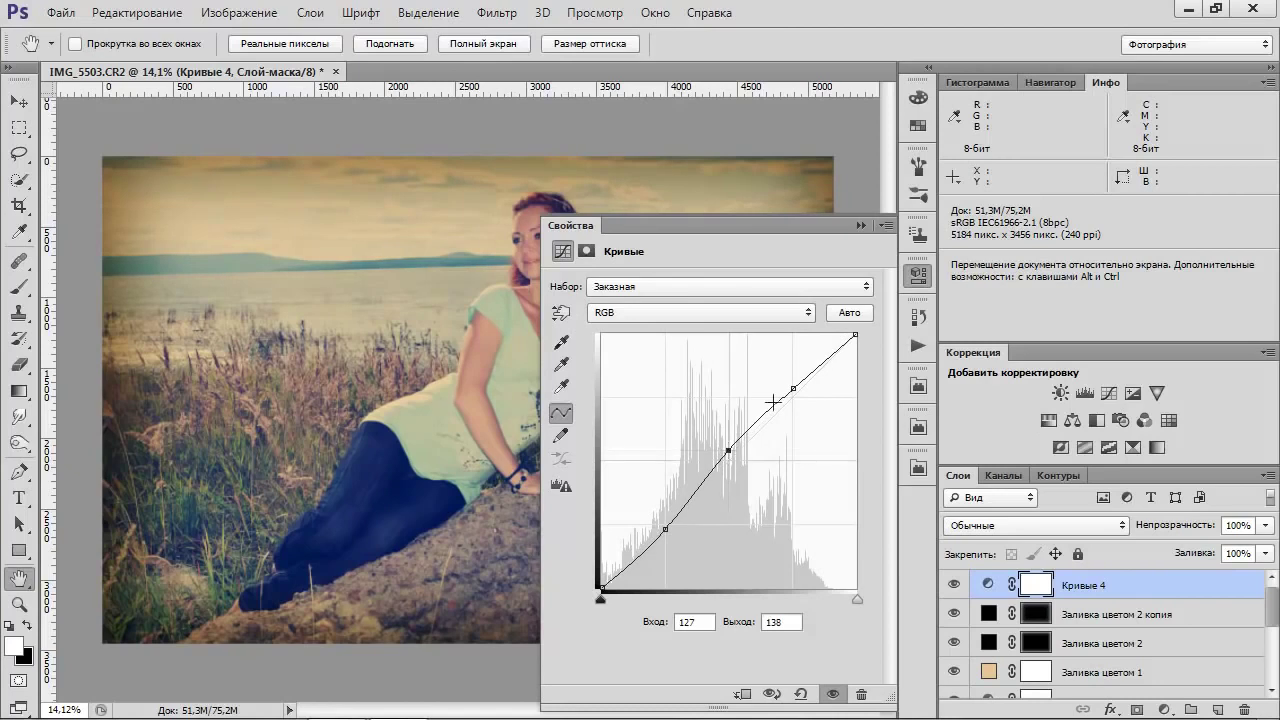
{"action": "left_click_drag", "start_coordinate": [793, 388], "coordinate": [792, 384]}
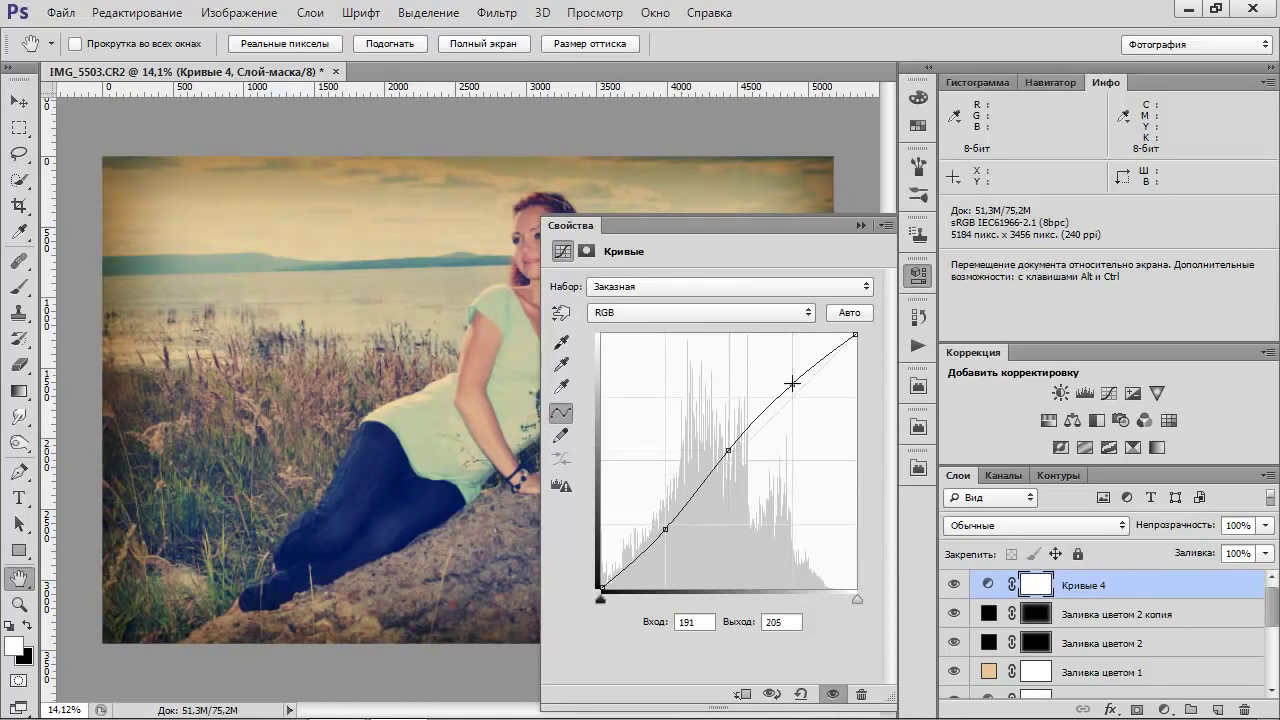
{"action": "left_click", "coordinate": [858, 226]}
- Group all the layers above the background and name the group Nashville
{"action": "left_click", "coordinate": [1130, 591]}
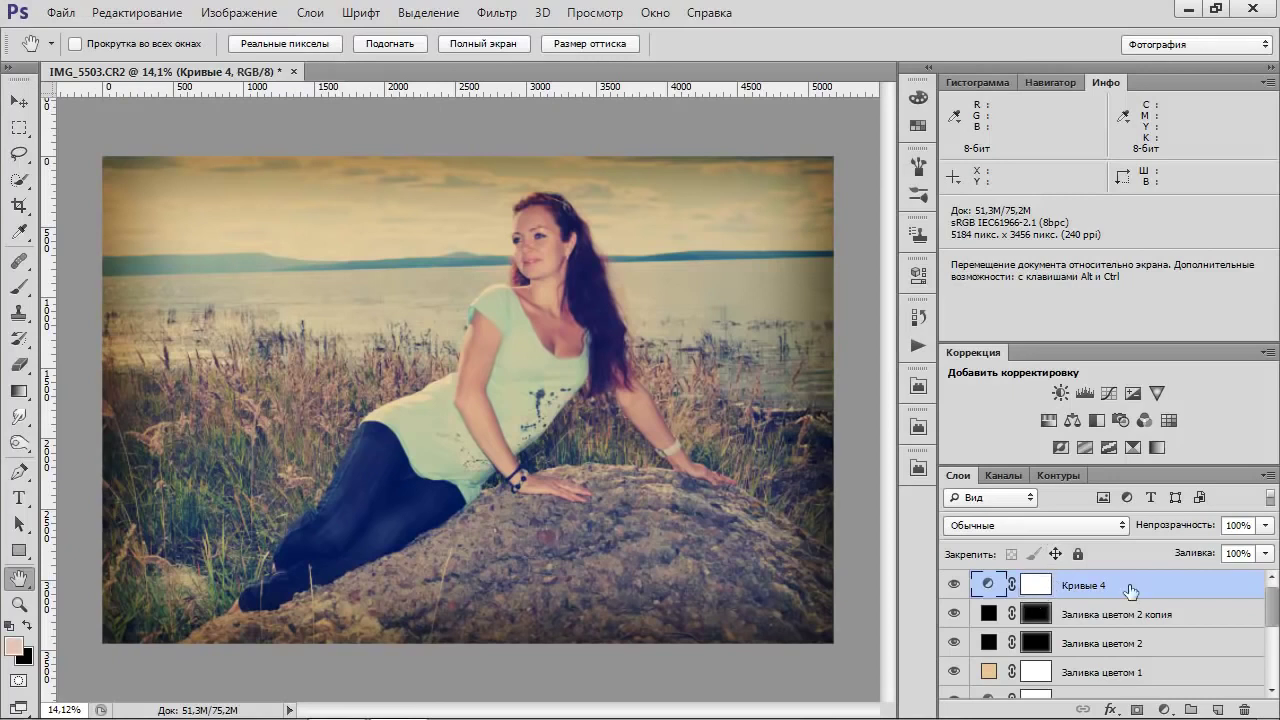
{"action": "key", "text": "ctrl+alt+a"}
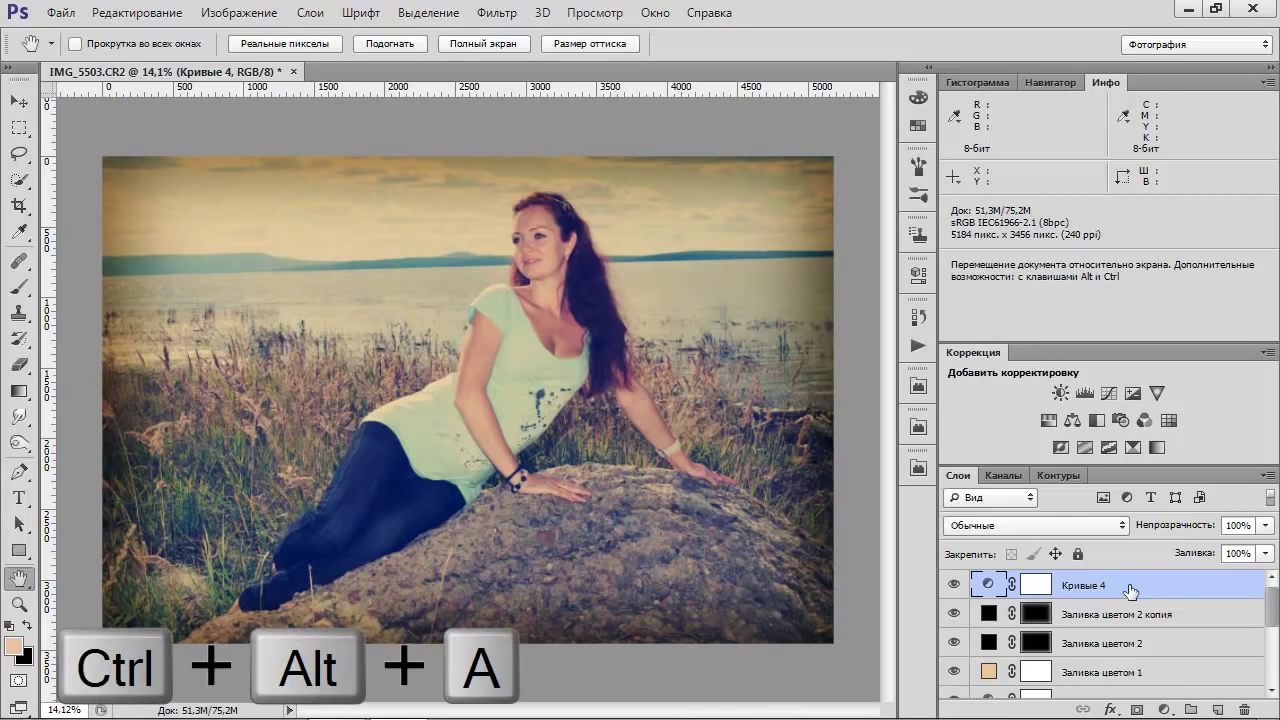
{"action": "key", "text": "ctrl+alt+a"}
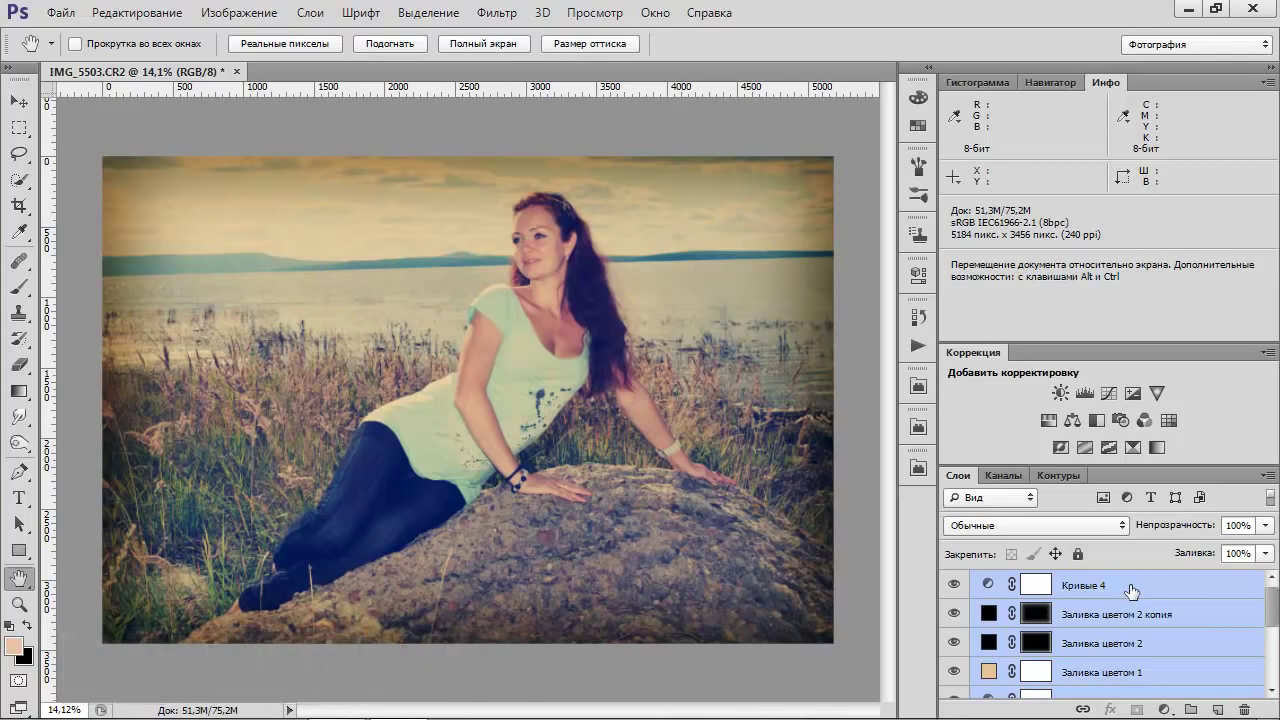
{"action": "key", "text": "ctrl+g"}
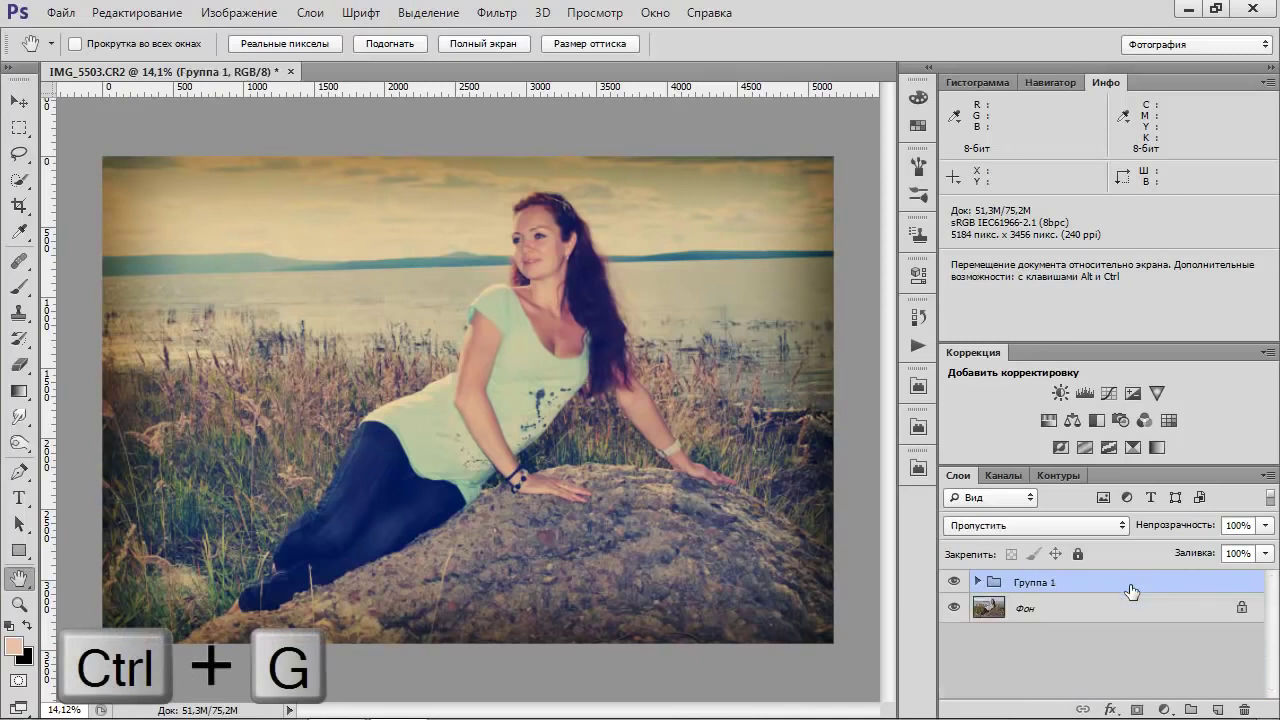
{"action": "double_click", "coordinate": [1040, 584]}
{"action": "type", "text": "Nas"}
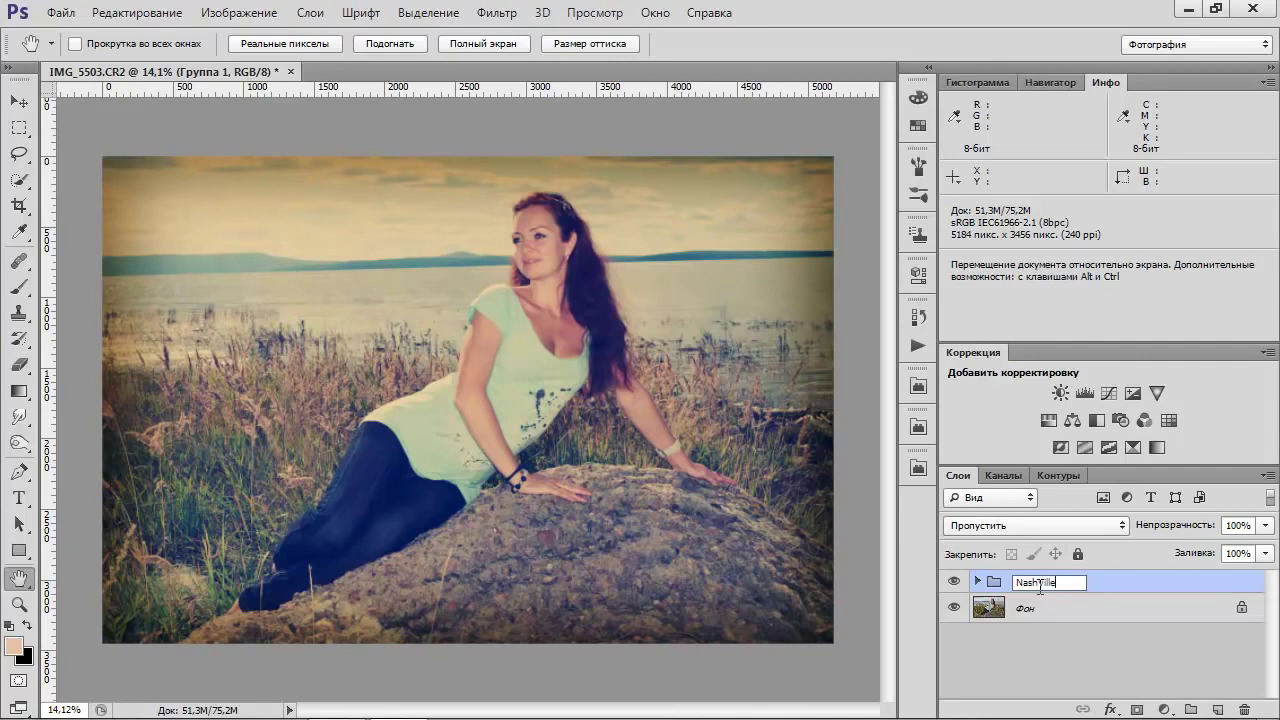
{"action": "type", "text": "hville"}
{"action": "key", "text": "Return"}
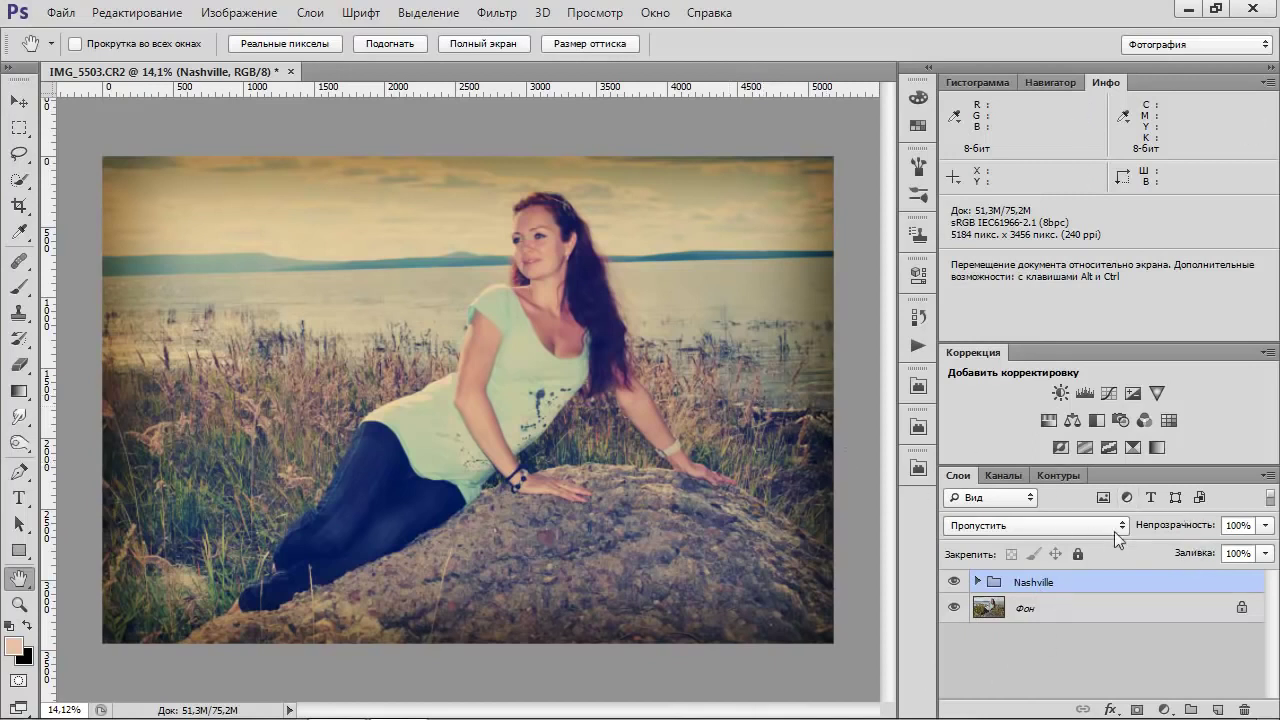
- Try reducing the Nashville group's opacity to 75%
{"action": "left_click", "coordinate": [1178, 532]}
{"action": "left_click_drag", "start_coordinate": [1179, 533], "coordinate": [1154, 532]}
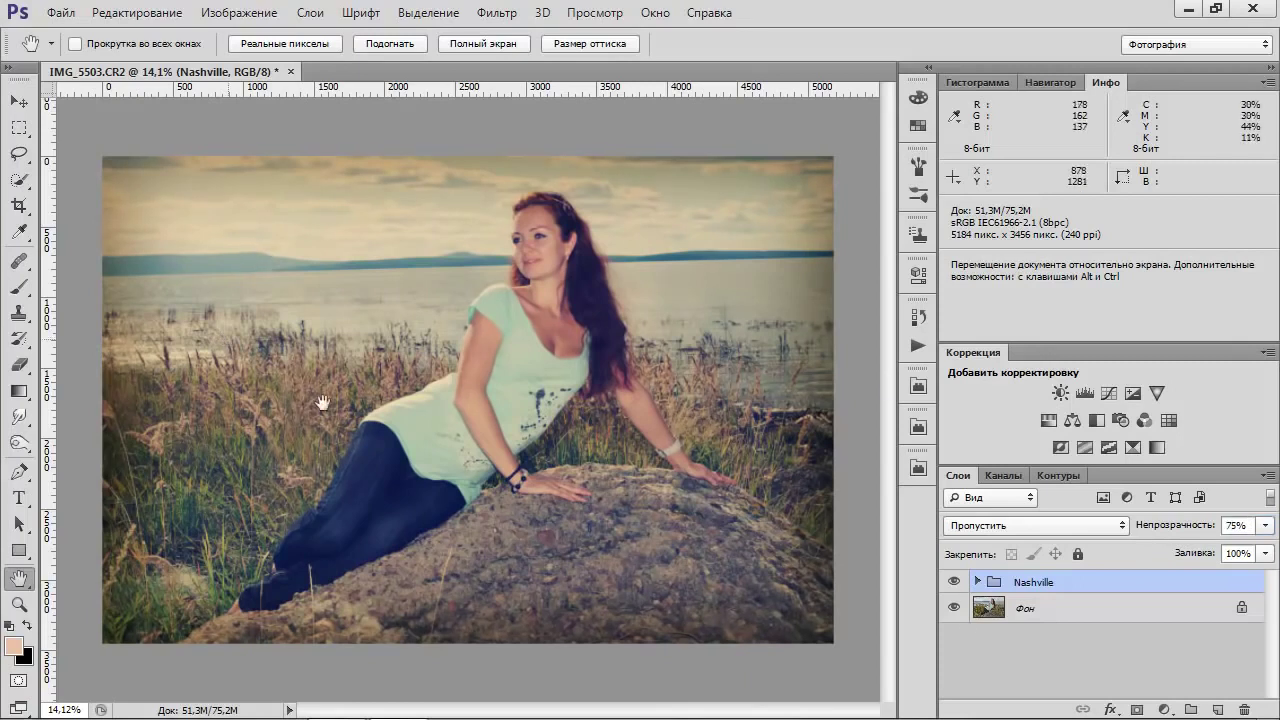
- Expand the Nashville group, review the layers inside it down to the background, and collapse it again
{"action": "key", "text": "ctrl+shift+g"}
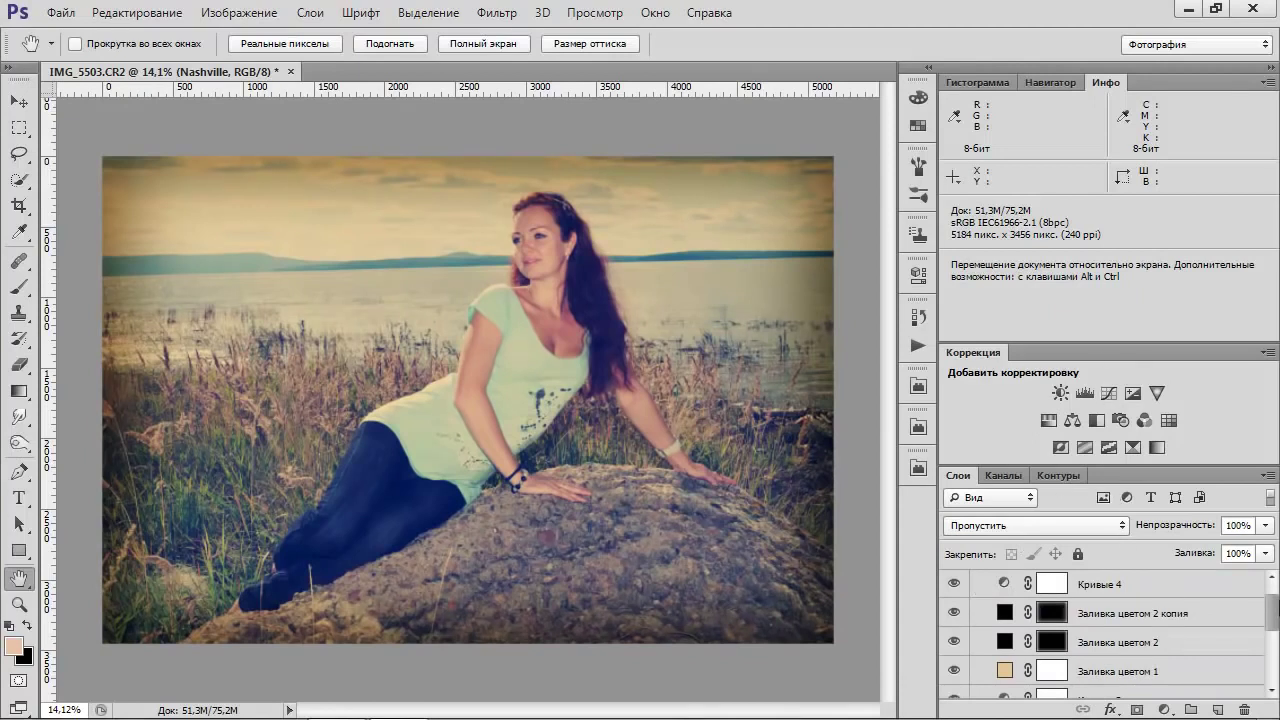
{"action": "scroll", "coordinate": [1272, 620], "scroll_direction": "down", "scroll_amount": 5}
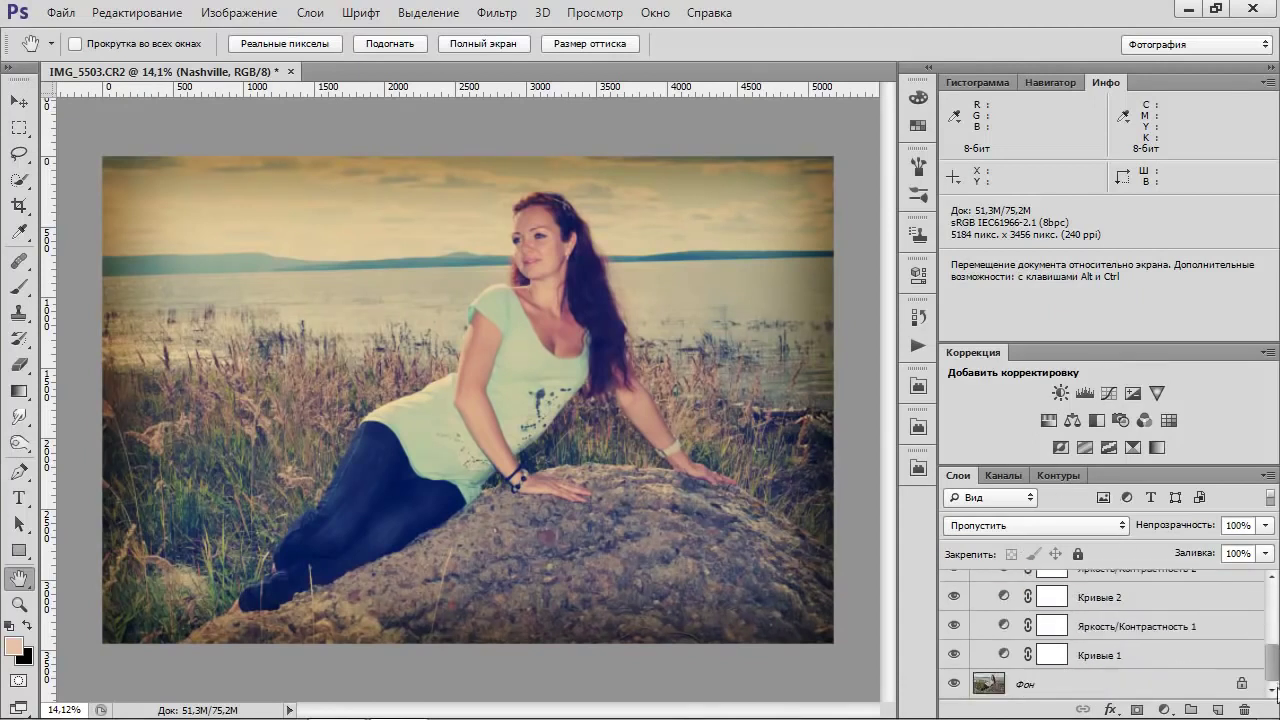
{"action": "scroll", "coordinate": [1100, 630], "scroll_direction": "up", "scroll_amount": 5}
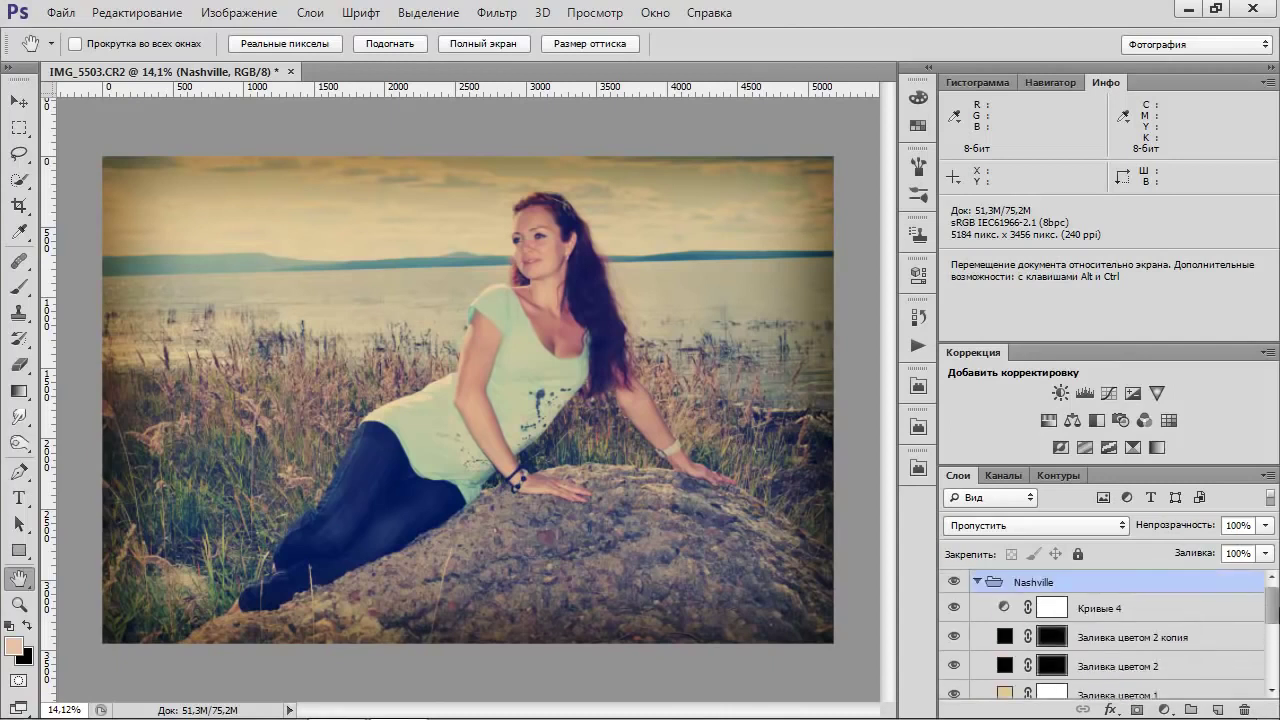
{"action": "left_click", "coordinate": [978, 582]}
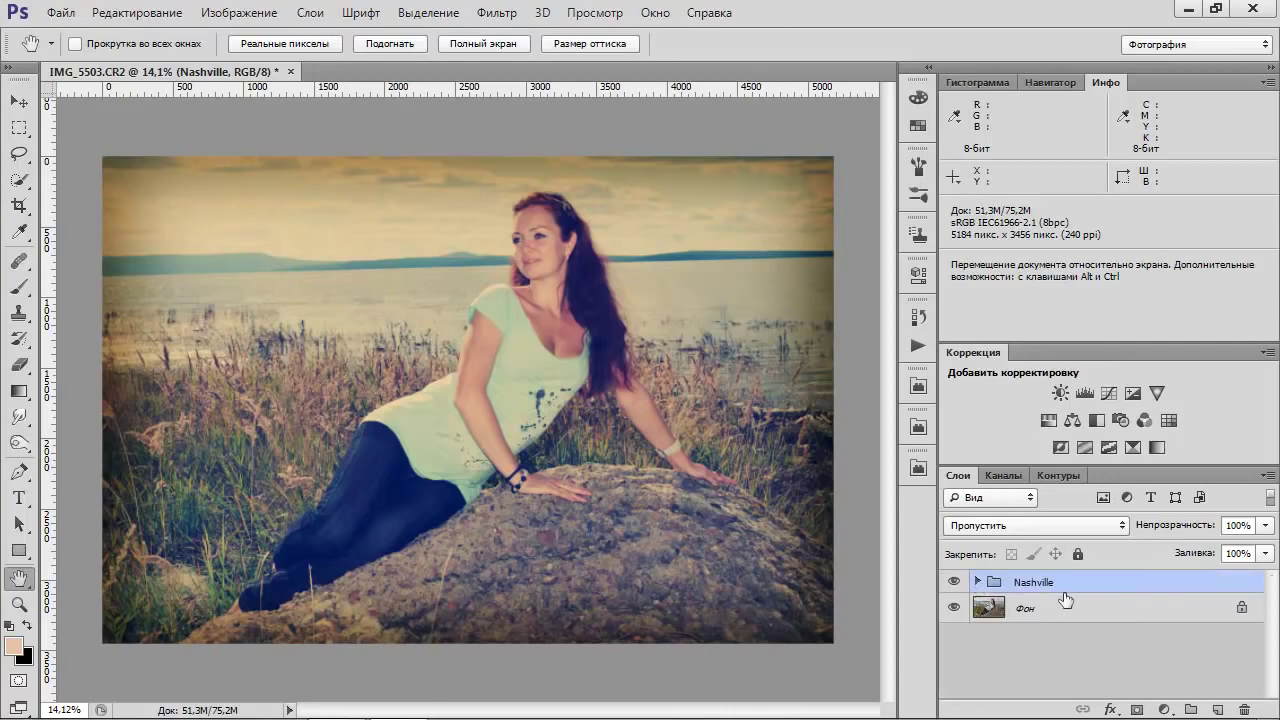